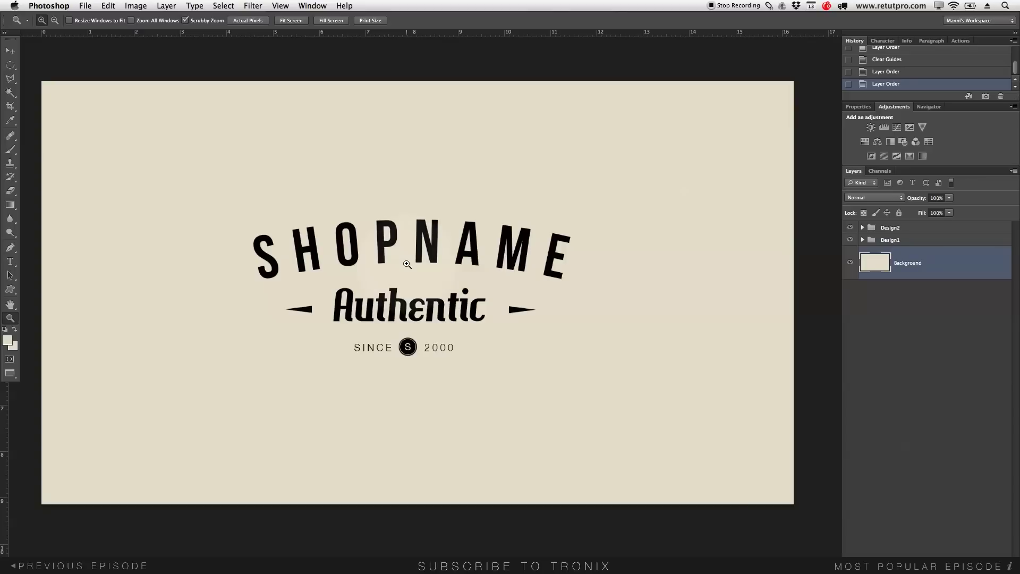
- Move the Background layer above the Design1 and Design2 groups and hide both groups
{"action": "left_click_drag", "start_coordinate": [871, 266], "coordinate": [899, 263]}
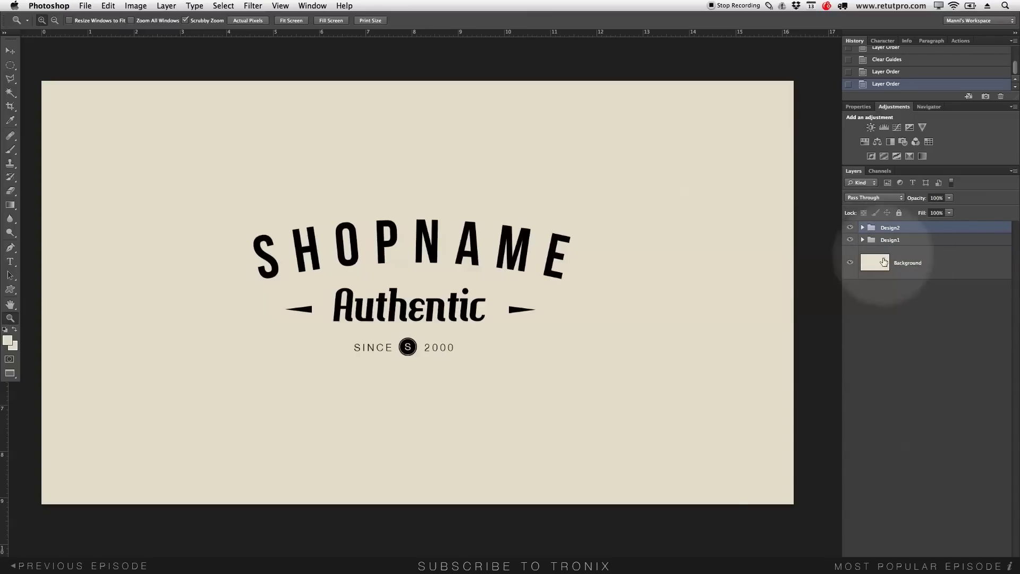
{"action": "left_click", "coordinate": [860, 233]}
{"action": "left_click_drag", "start_coordinate": [872, 259], "coordinate": [876, 226]}
{"action": "left_click", "coordinate": [850, 273]}
{"action": "left_click", "coordinate": [850, 261]}
{"action": "left_click", "coordinate": [898, 247]}
{"action": "left_click", "coordinate": [893, 230]}
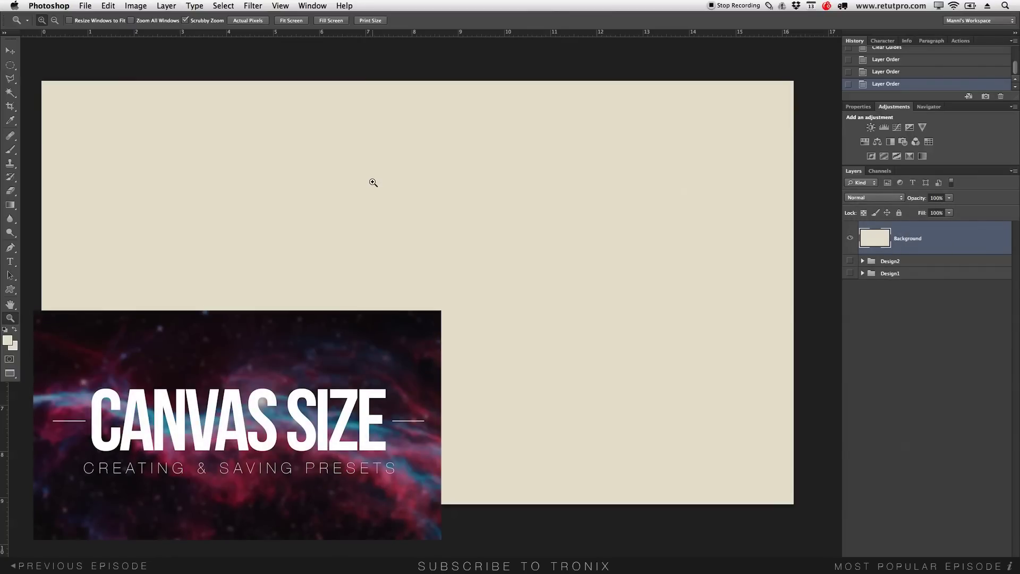
- Check the canvas size, resolution and colour mode in the new document settings without creating a document
{"action": "left_click", "coordinate": [108, 6]}
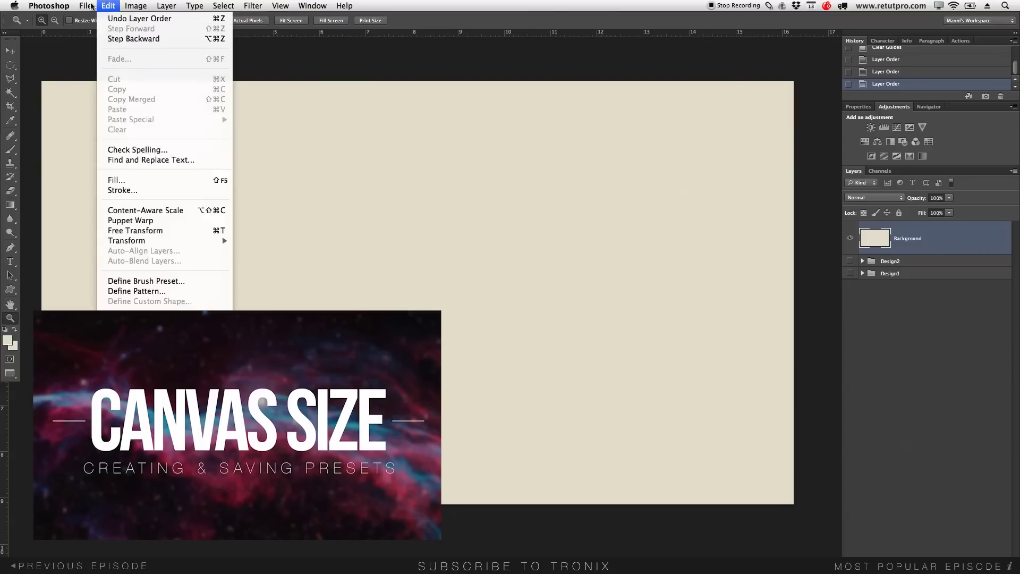
{"action": "left_click", "coordinate": [96, 19]}
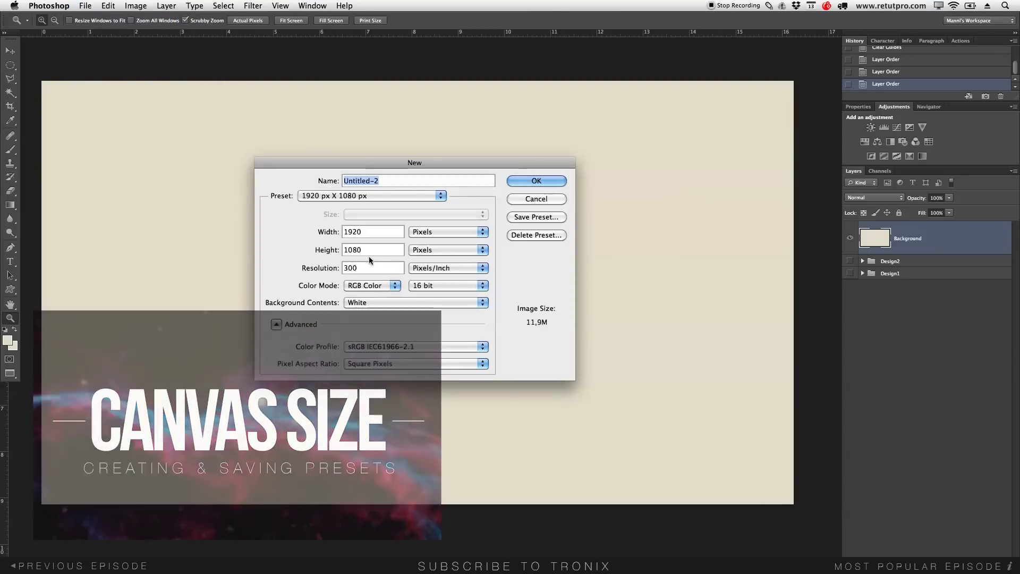
{"action": "left_click", "coordinate": [531, 201]}
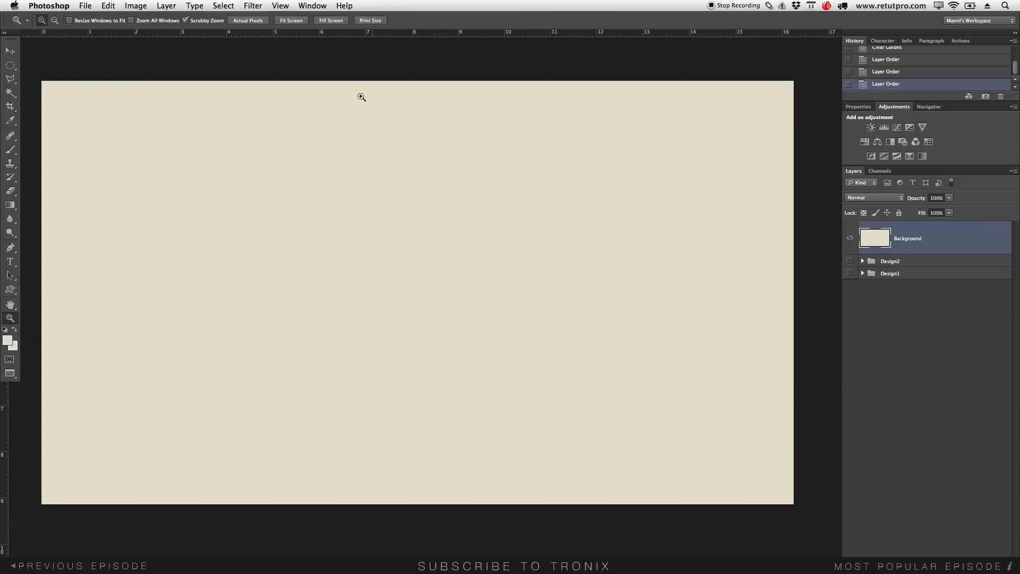
- Add a horizontal guide at 50% of the canvas height
{"action": "left_click", "coordinate": [285, 5]}
{"action": "left_click", "coordinate": [325, 272]}
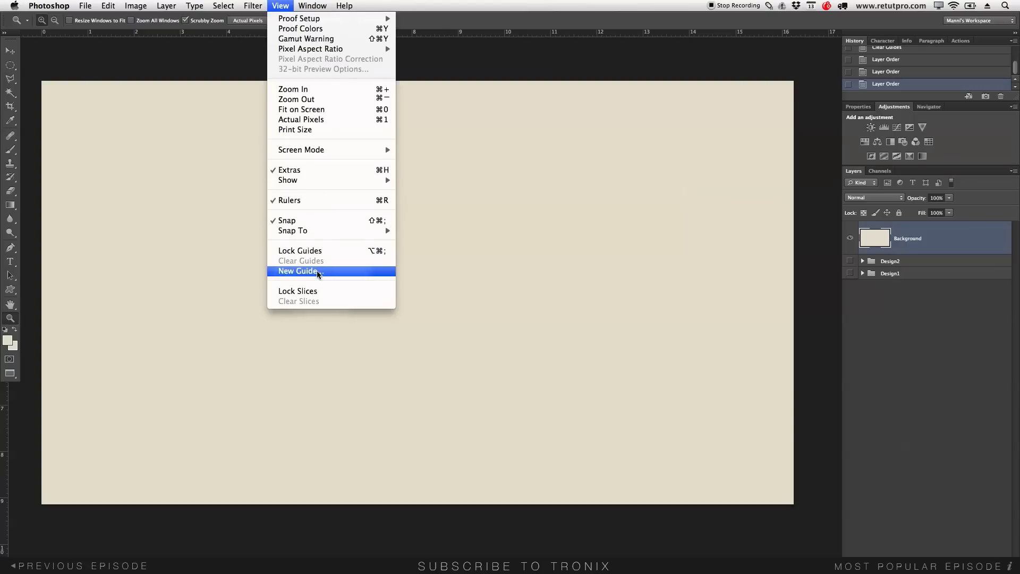
{"action": "left_click", "coordinate": [339, 361]}
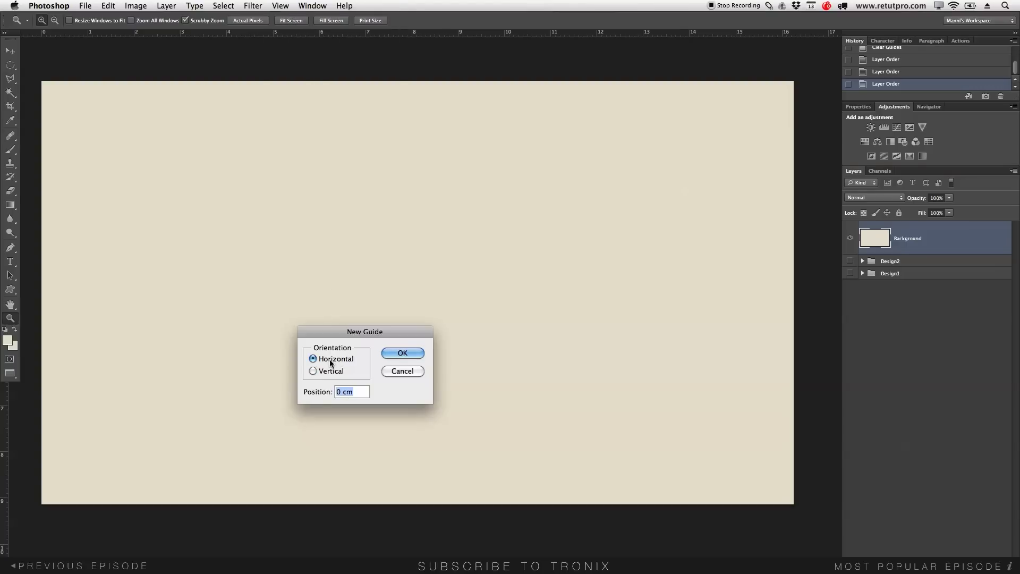
{"action": "type", "text": "50%"}
{"action": "left_click", "coordinate": [403, 354]}
- Add a vertical guide at 50% of the canvas width
{"action": "left_click", "coordinate": [281, 5]}
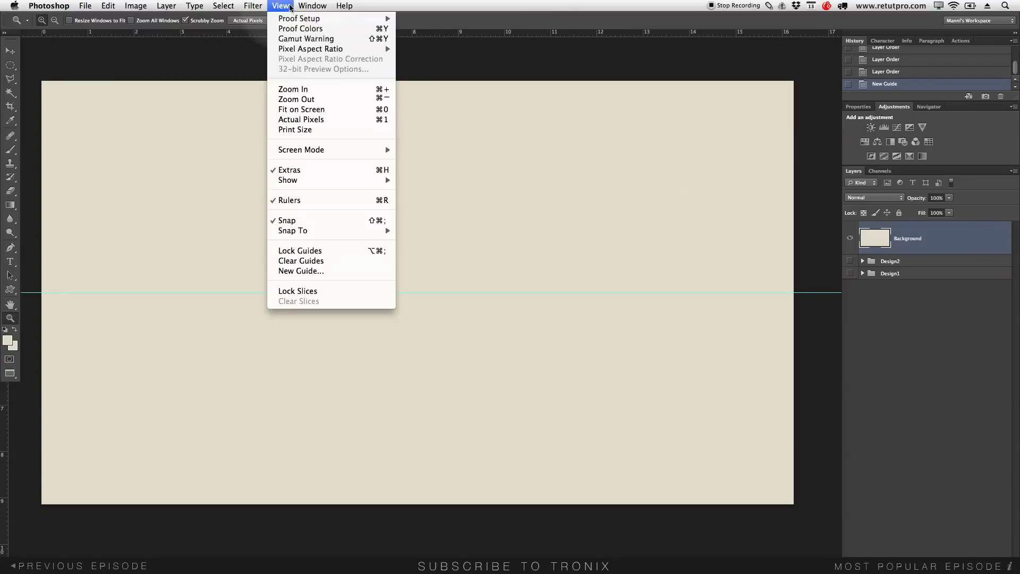
{"action": "left_click", "coordinate": [342, 269]}
{"action": "left_click", "coordinate": [331, 371]}
{"action": "type", "text": "50"}
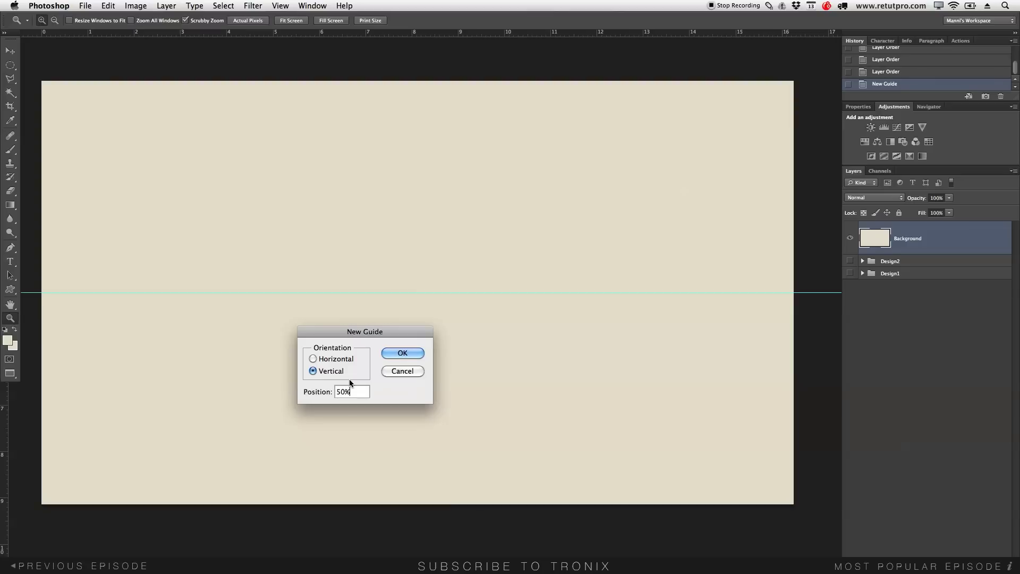
{"action": "left_click", "coordinate": [405, 353]}
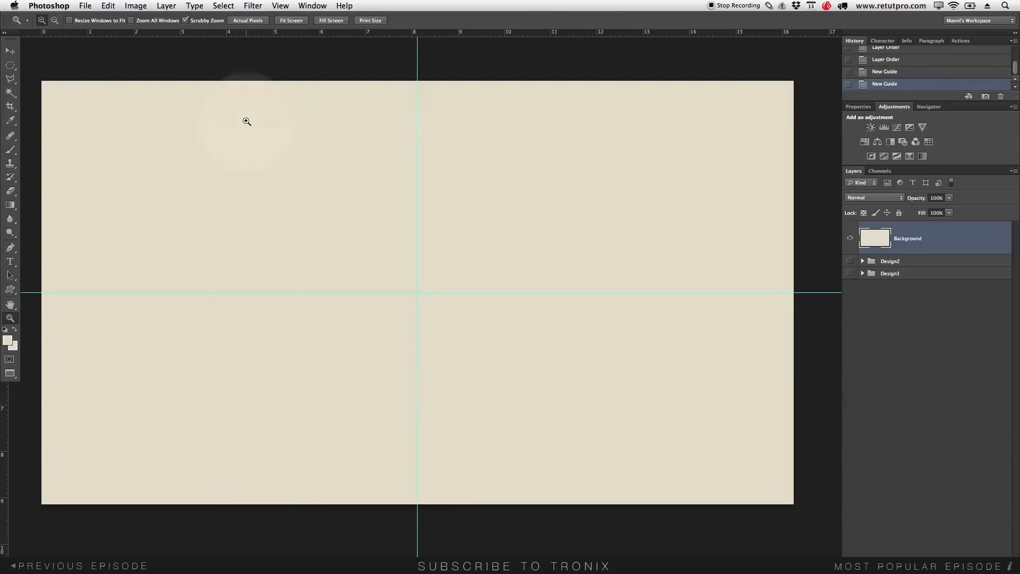
- Add a vertical guide at 25% of the canvas width
{"action": "left_click", "coordinate": [284, 5]}
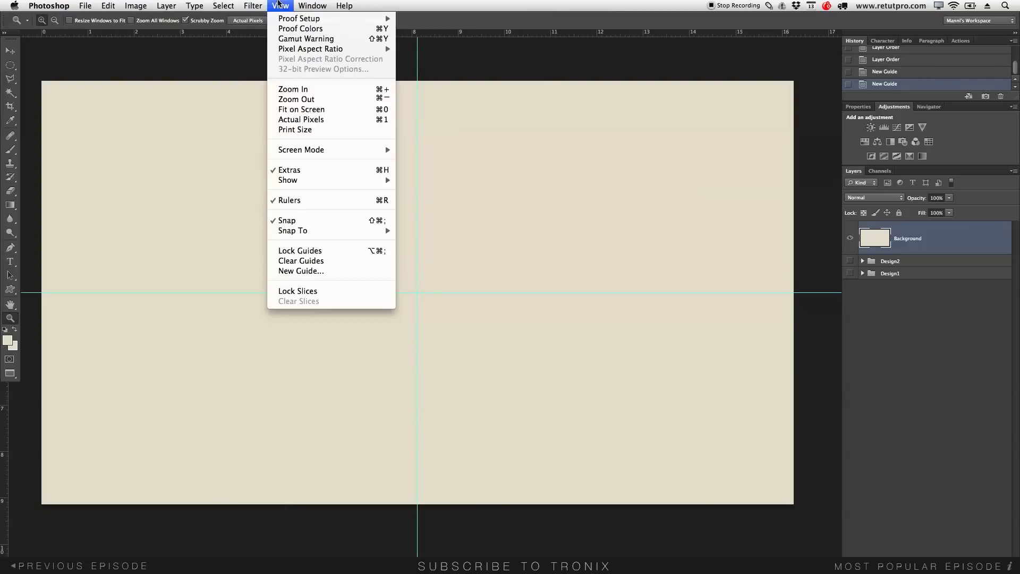
{"action": "left_click", "coordinate": [305, 274]}
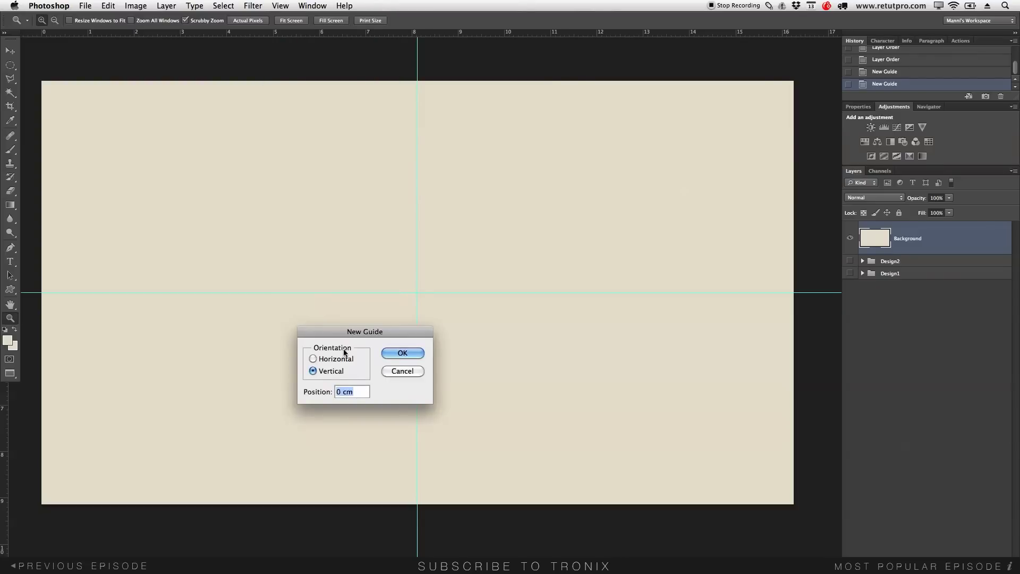
{"action": "type", "text": "25%"}
{"action": "key", "text": "Return"}
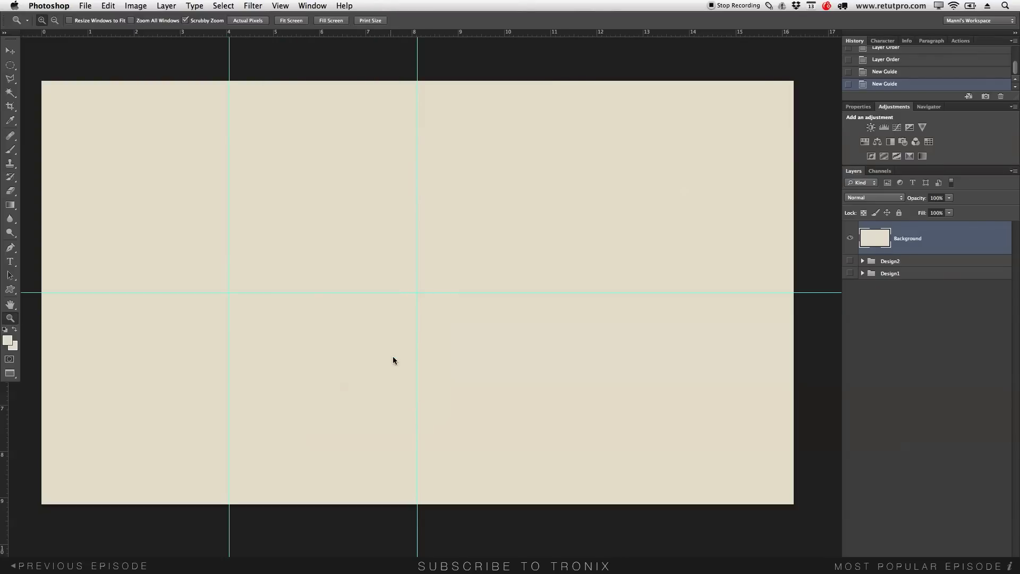
- Add a vertical guide at 75% of the canvas width
{"action": "left_click", "coordinate": [270, 5]}
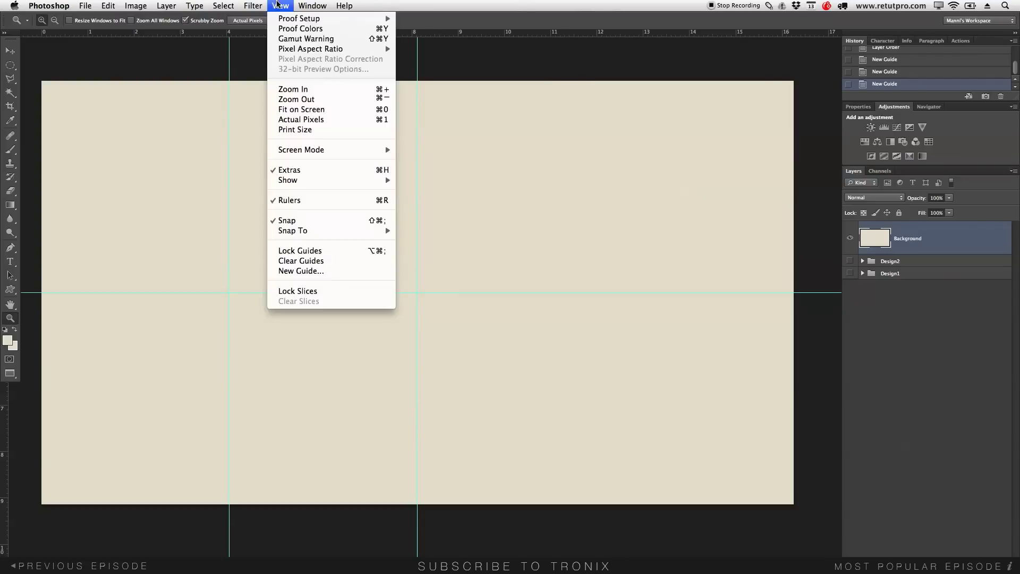
{"action": "left_click", "coordinate": [318, 269]}
{"action": "type", "text": "7"}
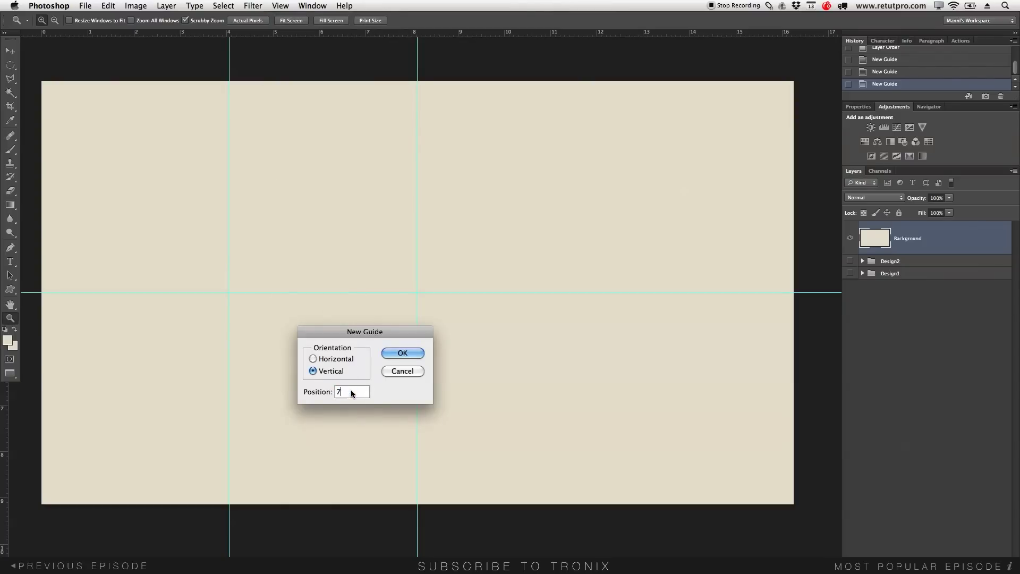
{"action": "type", "text": "5%"}
{"action": "left_click", "coordinate": [399, 353]}
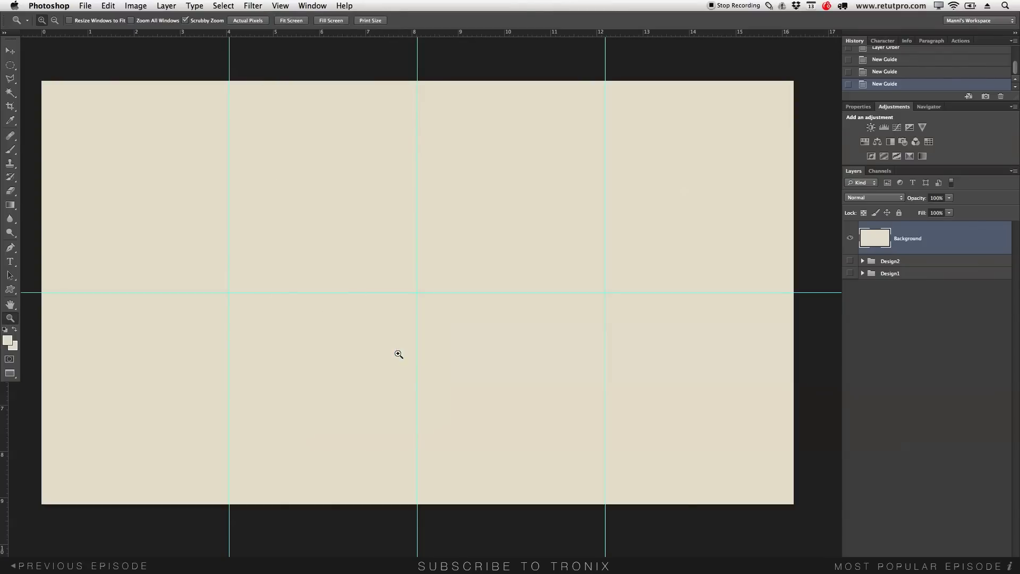
- Make the Design1 and Design2 groups visible, temporarily hiding the Background layer to compare the finished design with the guides
{"action": "left_click", "coordinate": [849, 238]}
{"action": "left_click", "coordinate": [850, 273]}
{"action": "left_click", "coordinate": [849, 260]}
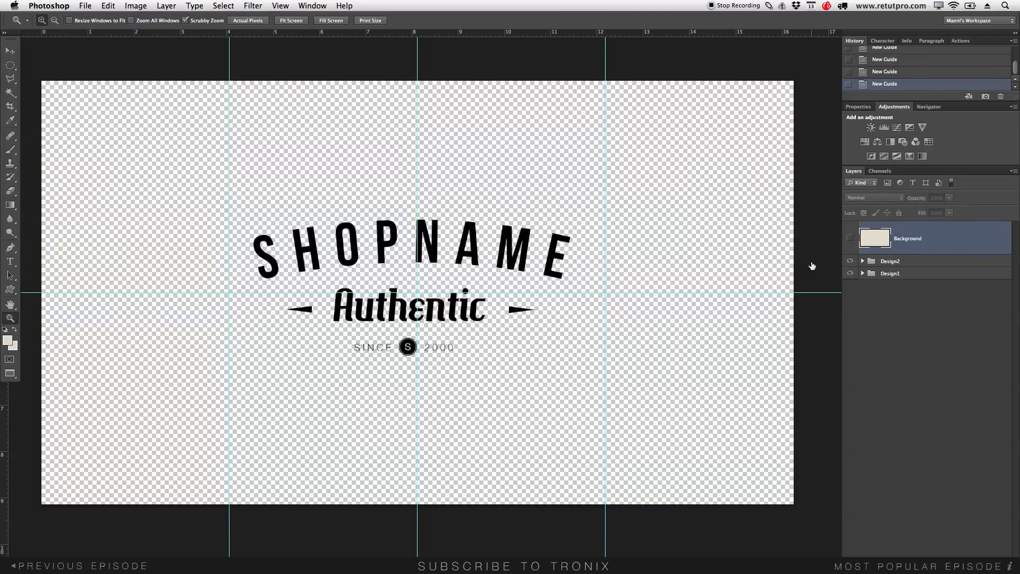
{"action": "left_click", "coordinate": [849, 238]}
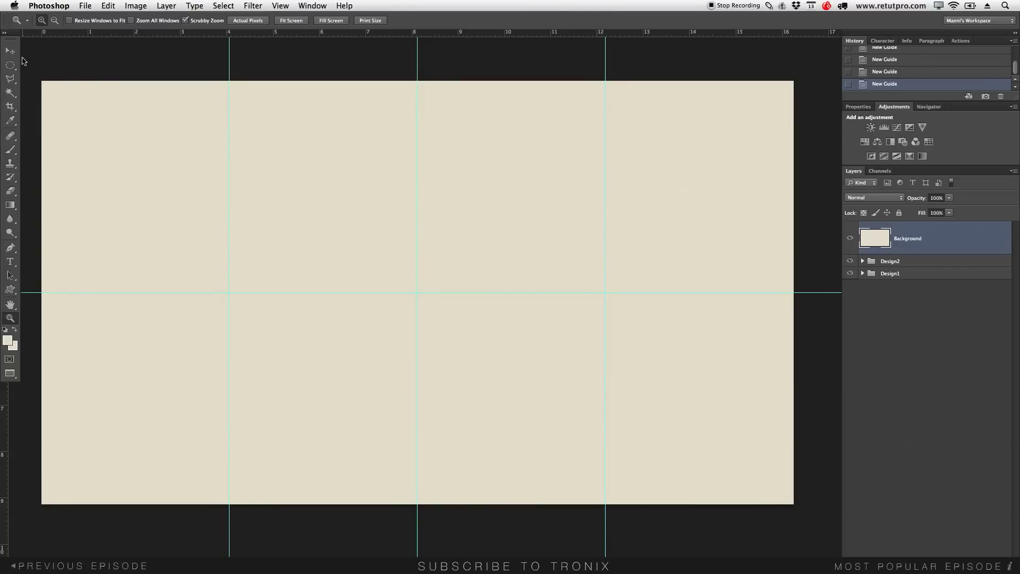
- Add a horizontal guide slightly above the centre one and draw a Pen path arching up to it between the 25% and 75% guides
{"action": "key", "text": "v"}
{"action": "left_click_drag", "start_coordinate": [372, 35], "coordinate": [469, 266]}
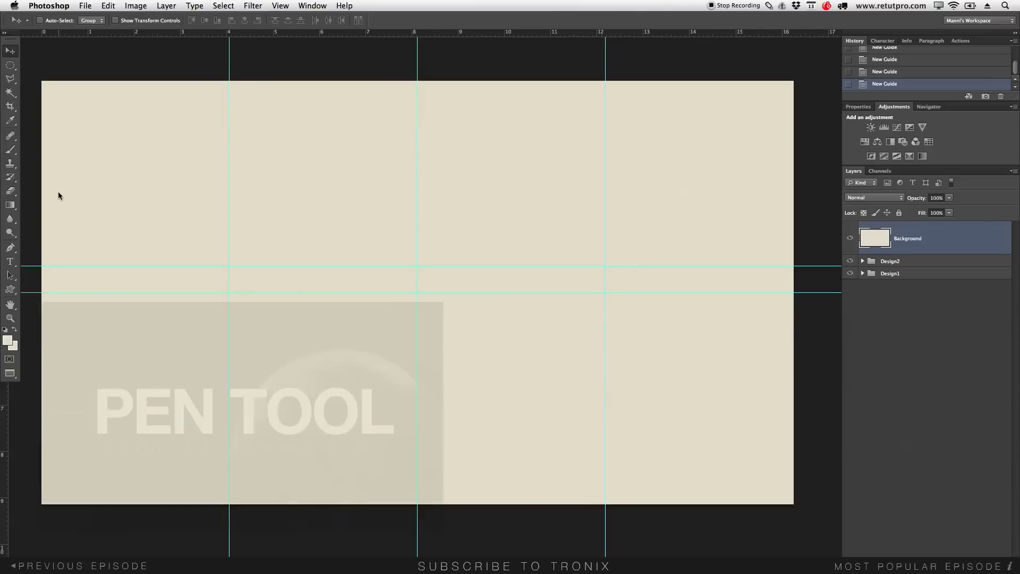
{"action": "left_click", "coordinate": [11, 248]}
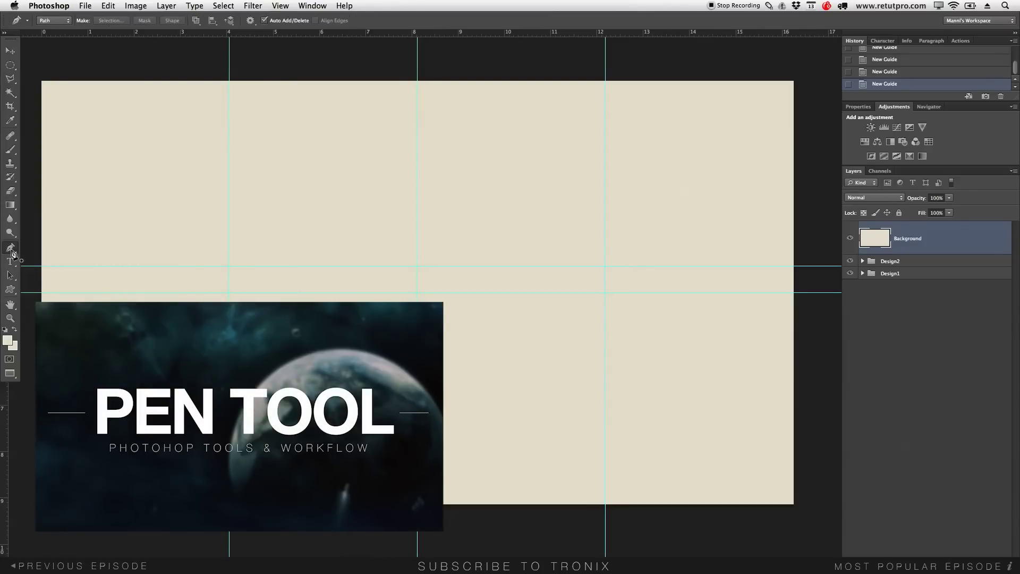
{"action": "left_click", "coordinate": [230, 293]}
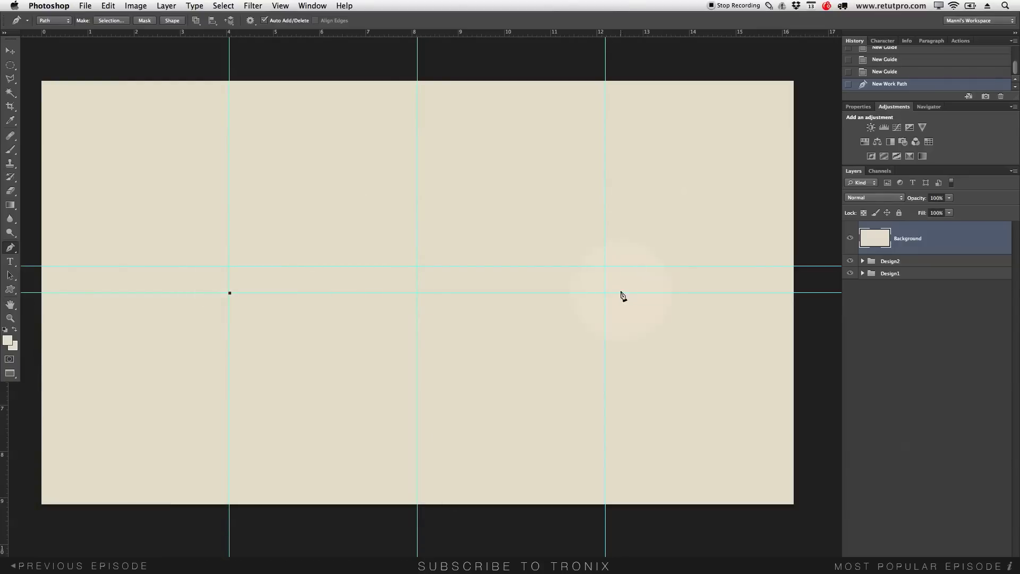
{"action": "left_click_drag", "start_coordinate": [605, 292], "coordinate": [808, 354]}
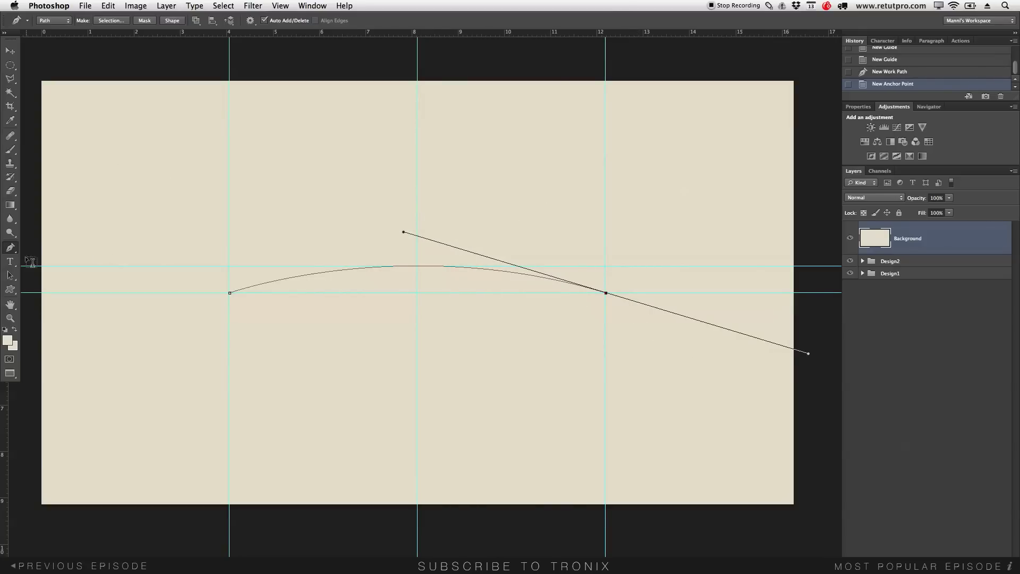
- Add the text SHOPNAME along the arched path, starting near its left end, and select all of it
{"action": "left_click", "coordinate": [10, 261]}
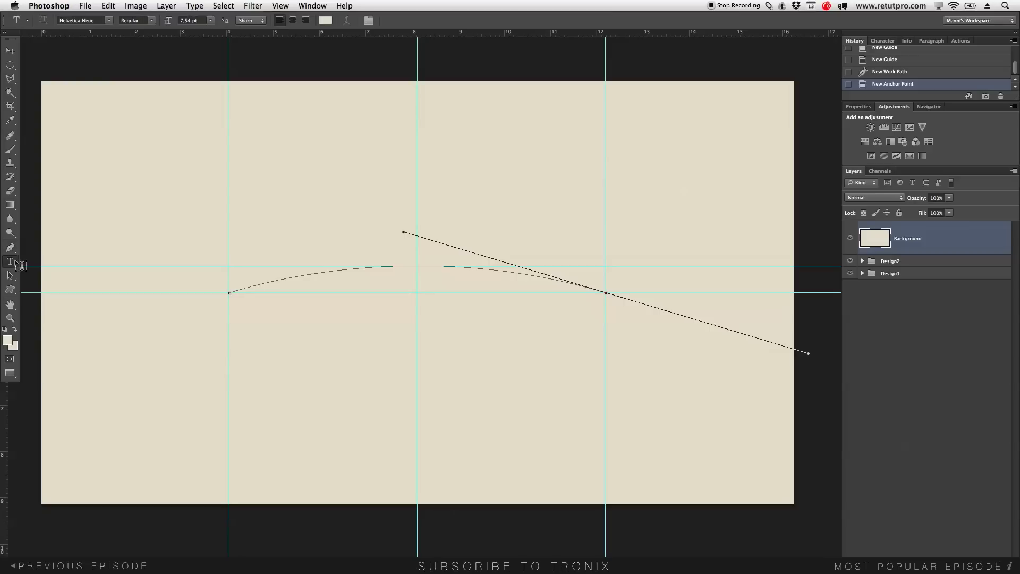
{"action": "left_click", "coordinate": [259, 282]}
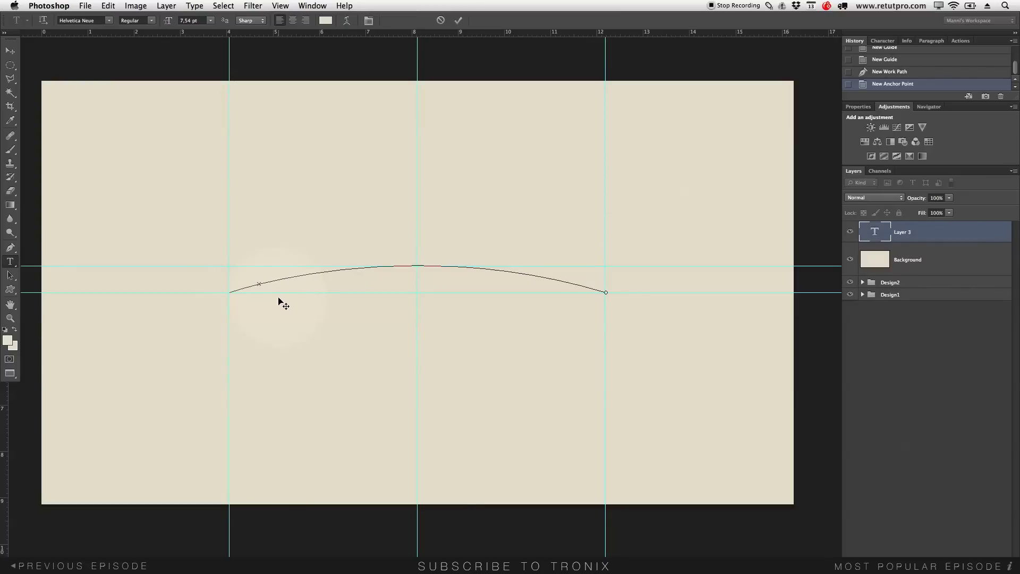
{"action": "key", "text": "super"}
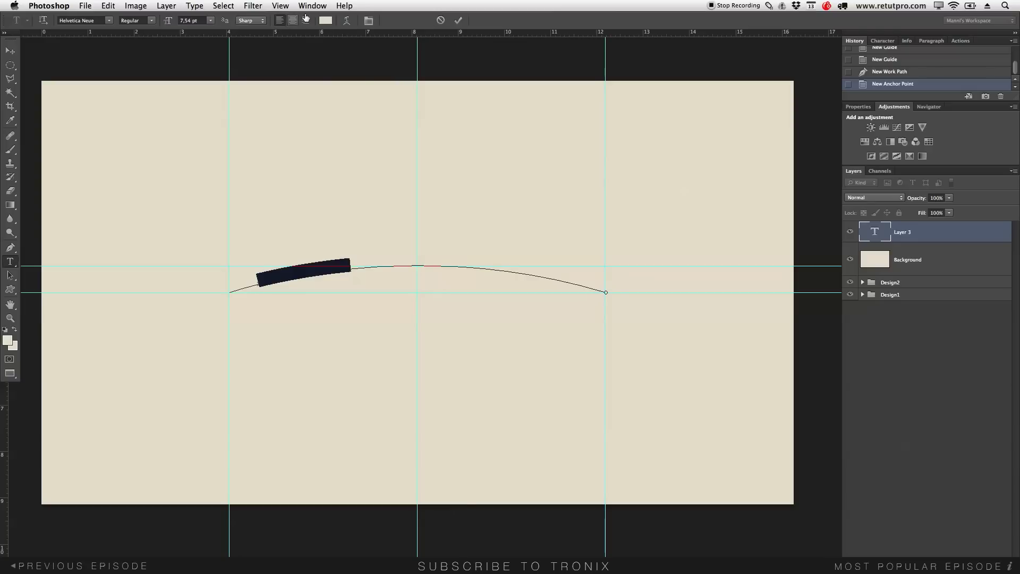
- Set the SHOPNAME text colour to dark grey 252525
{"action": "left_click", "coordinate": [325, 20]}
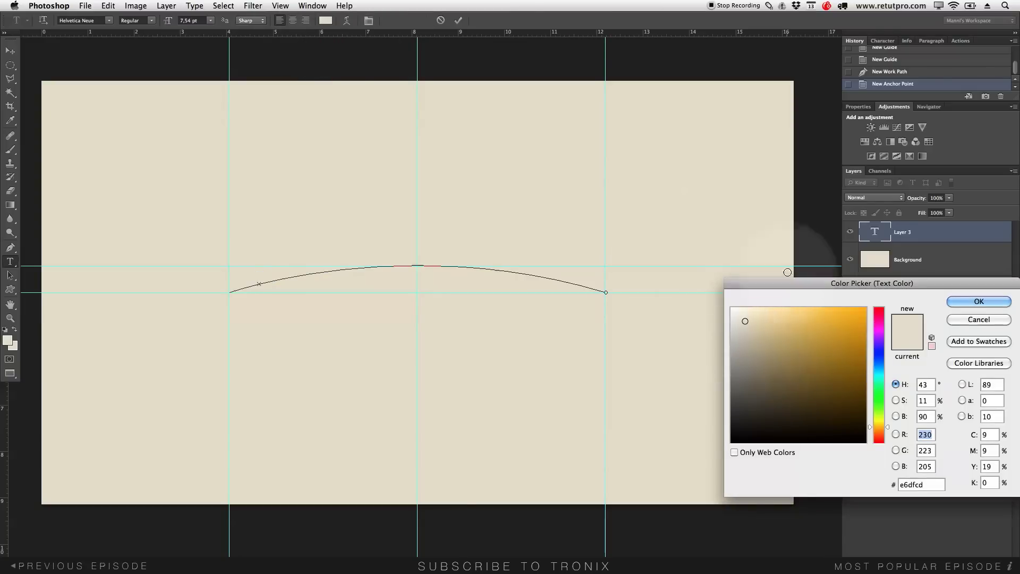
{"action": "left_click_drag", "start_coordinate": [787, 283], "coordinate": [697, 18]}
{"action": "mouse_move", "coordinate": [656, 123]}
{"action": "left_mouse_down"}
{"action": "mouse_move", "coordinate": [640, 169]}
{"action": "mouse_move", "coordinate": [642, 158]}
{"action": "left_mouse_up"}
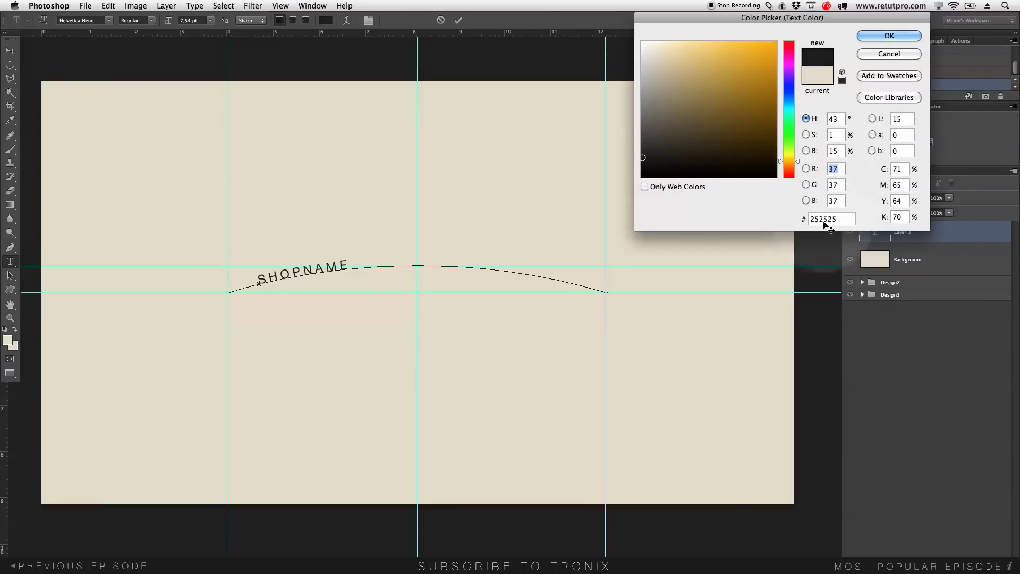
{"action": "left_click", "coordinate": [915, 35]}
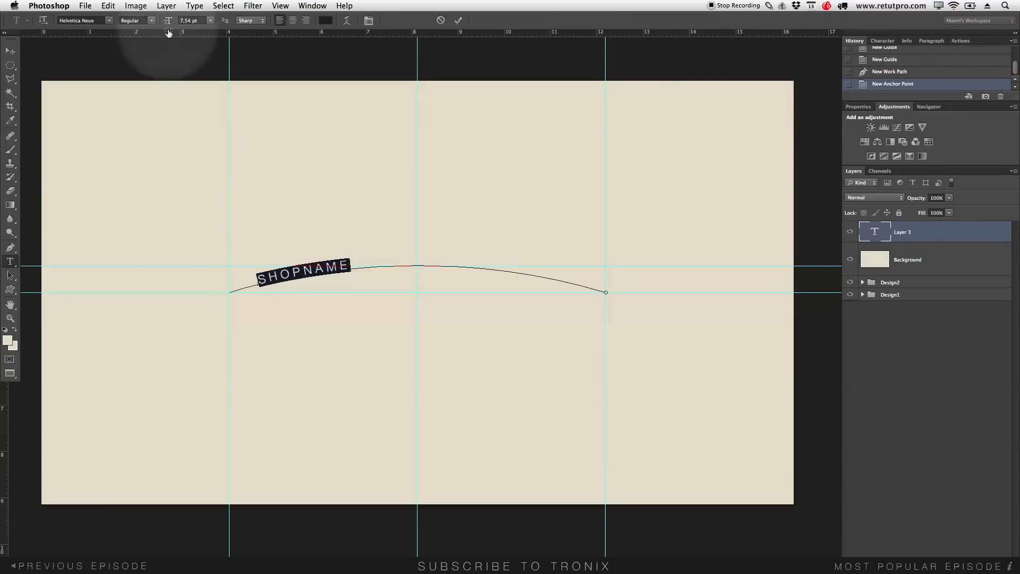
- Set the SHOPNAME text size to 23,54 pt and its font to Bebas Neue
{"action": "left_click_drag", "start_coordinate": [168, 22], "coordinate": [178, 26]}
{"action": "left_click", "coordinate": [375, 261]}
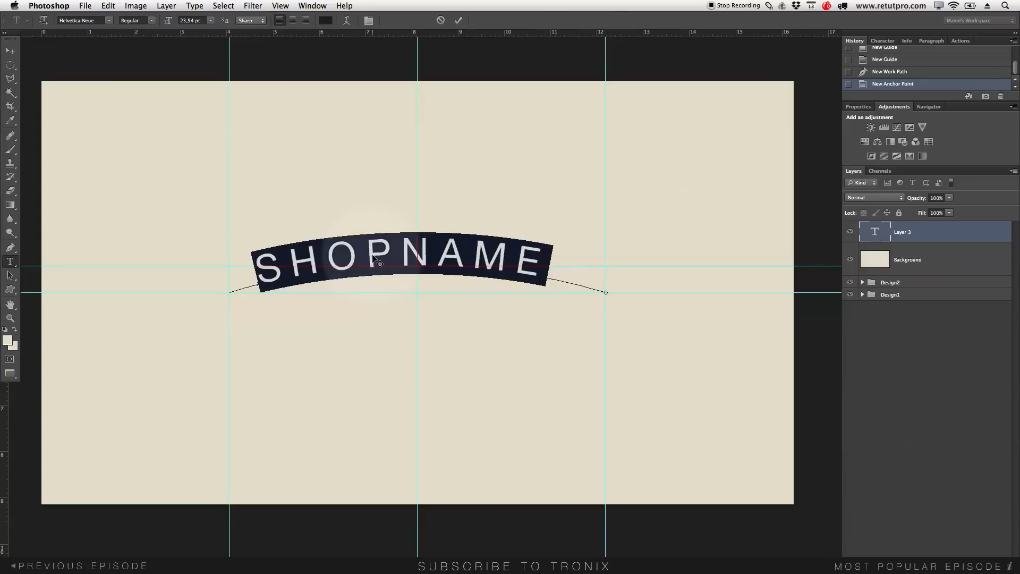
{"action": "left_click", "coordinate": [109, 21]}
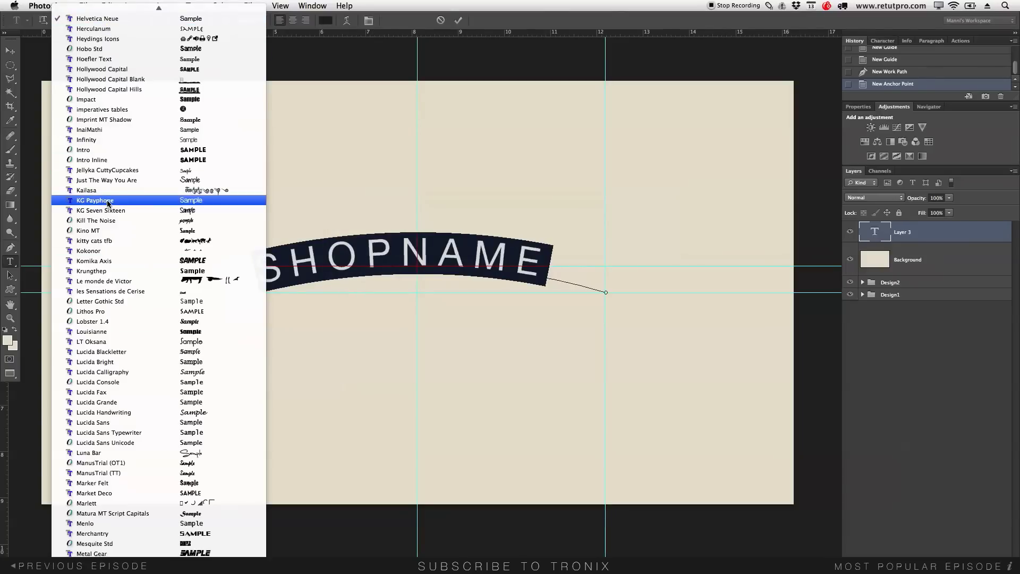
{"action": "scroll", "coordinate": [107, 202], "scroll_direction": "up", "scroll_amount": 15}
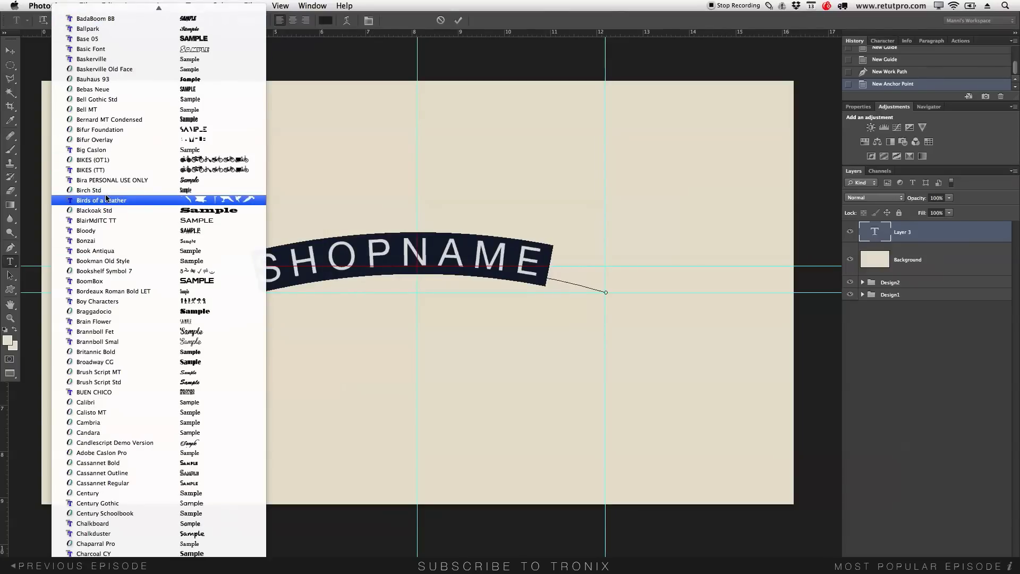
{"action": "left_click", "coordinate": [101, 89]}
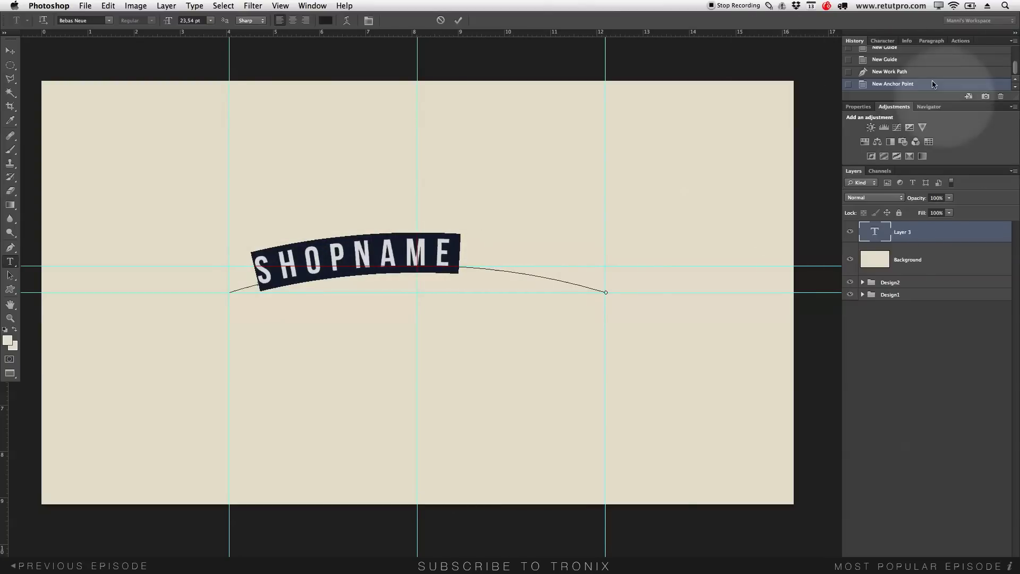
- Try a tracking of 20 on the selected SHOPNAME text and set it back to 240
{"action": "left_click", "coordinate": [882, 42]}
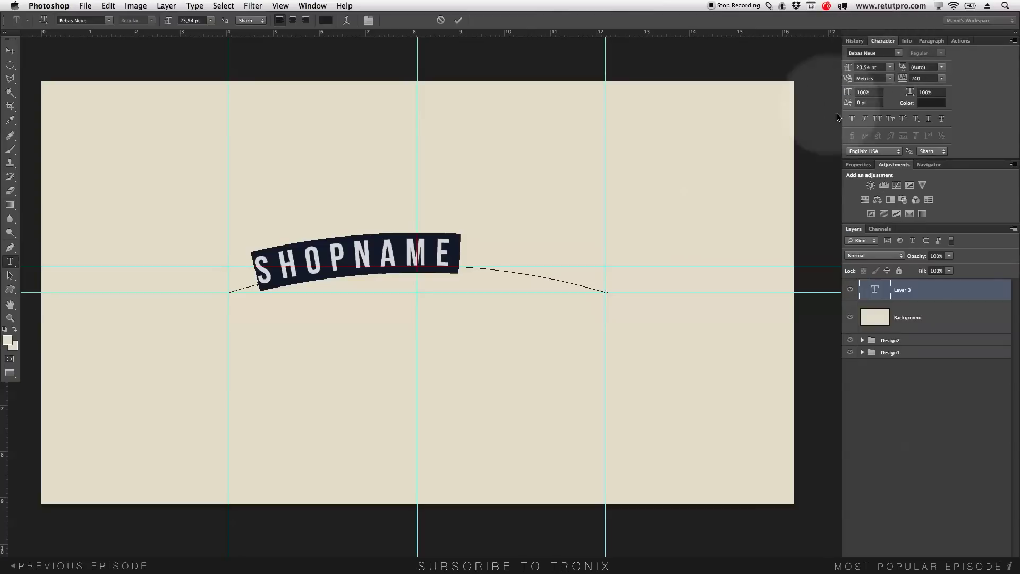
{"action": "left_click", "coordinate": [318, 5]}
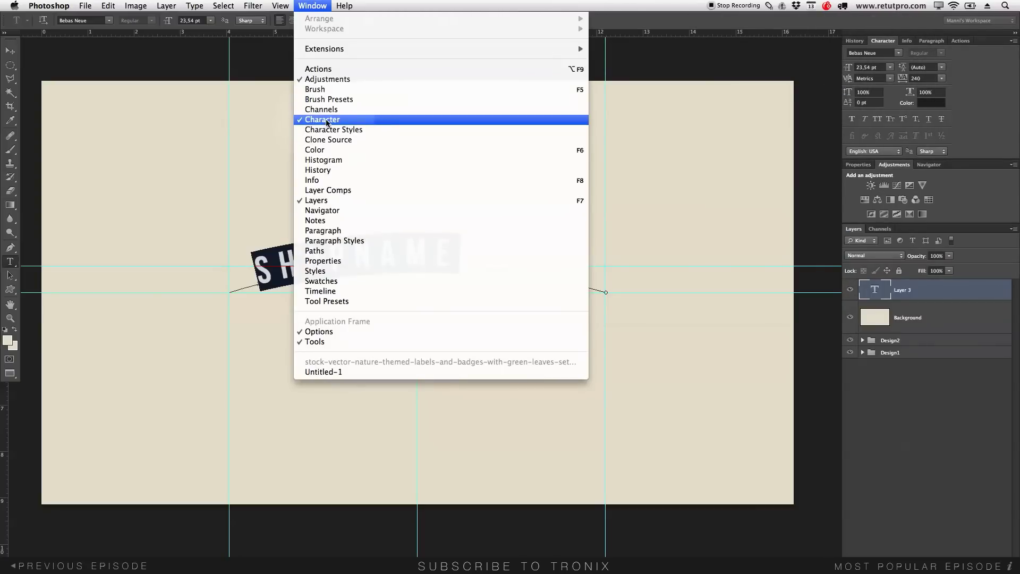
{"action": "left_click", "coordinate": [925, 122]}
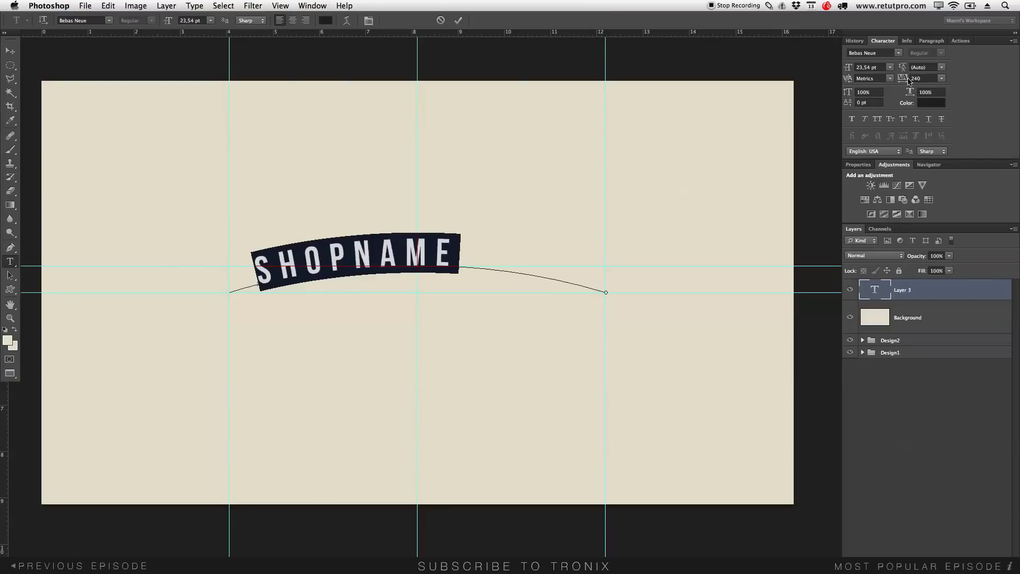
{"action": "left_click", "coordinate": [908, 80]}
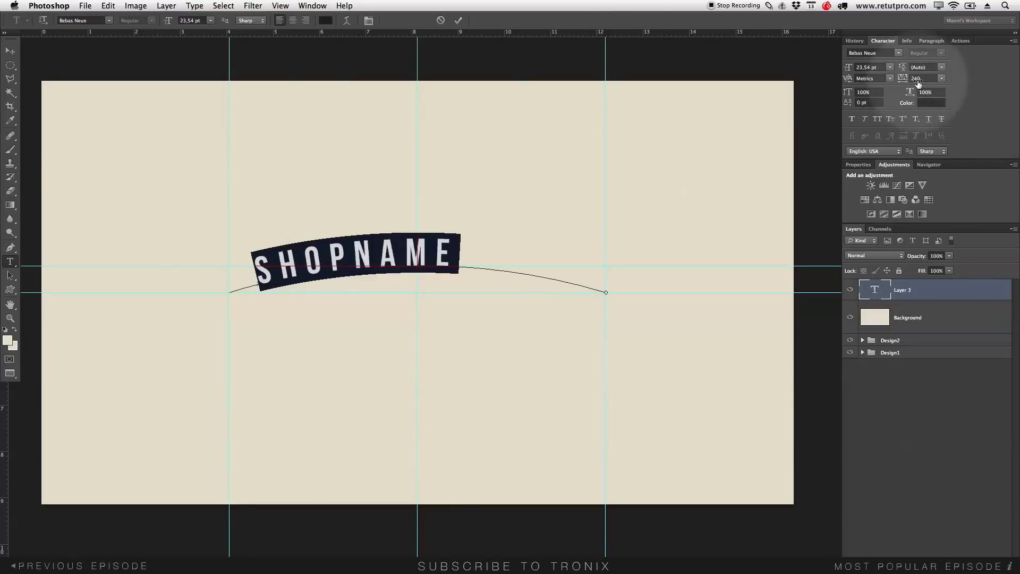
{"action": "left_click", "coordinate": [914, 78]}
{"action": "left_click", "coordinate": [913, 79]}
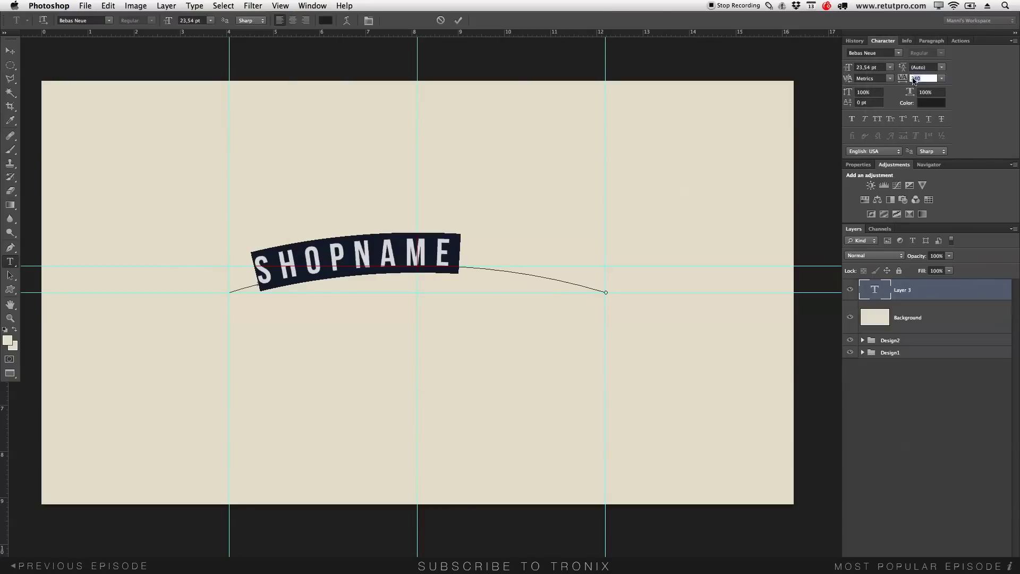
{"action": "type", "text": "20"}
{"action": "key", "text": "Return"}
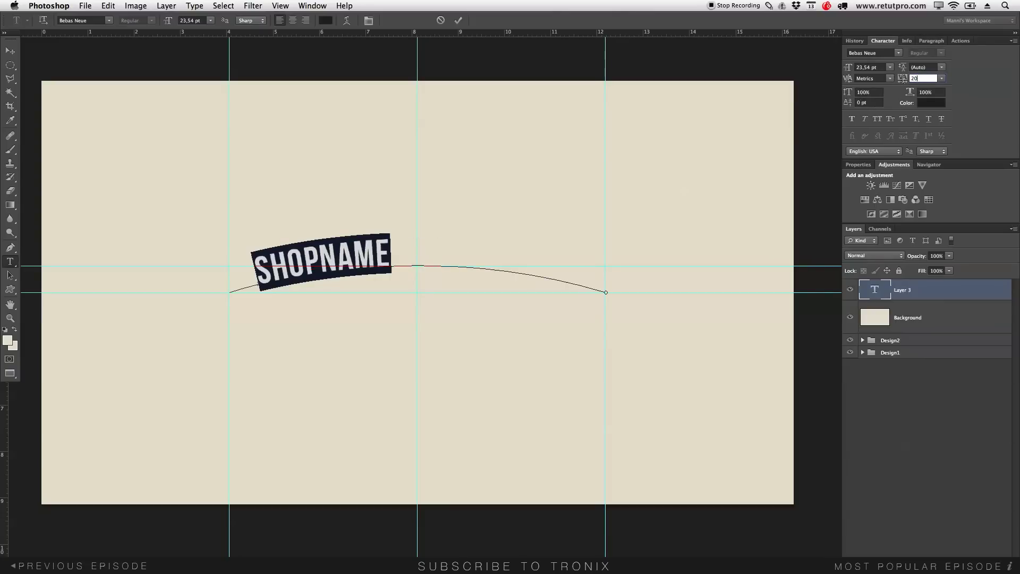
{"action": "type", "text": "240"}
{"action": "key", "text": "Return"}
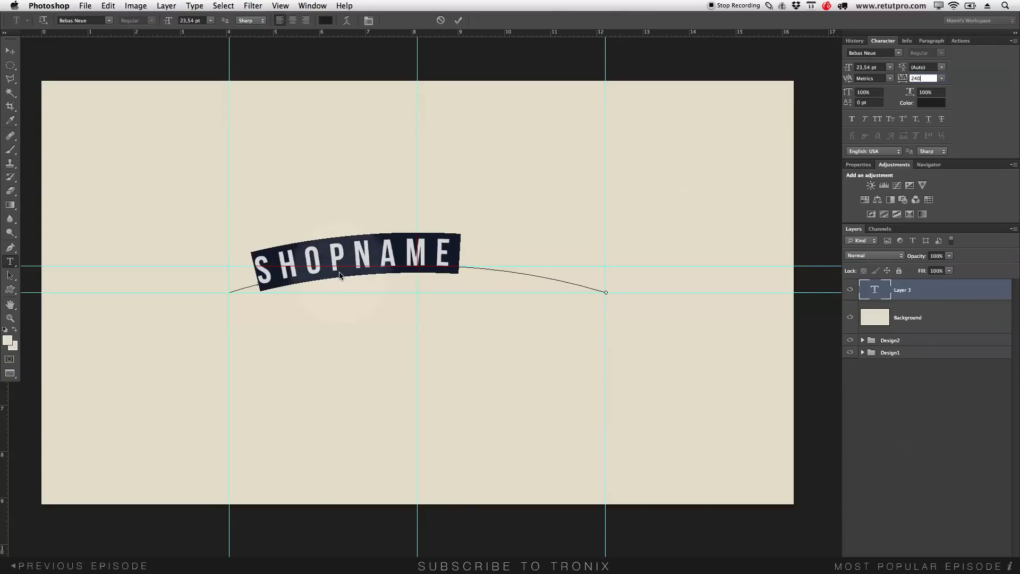
- Enlarge the SHOPNAME text to 36,54 pt and commit the text edit
{"action": "left_click_drag", "start_coordinate": [167, 24], "coordinate": [173, 18]}
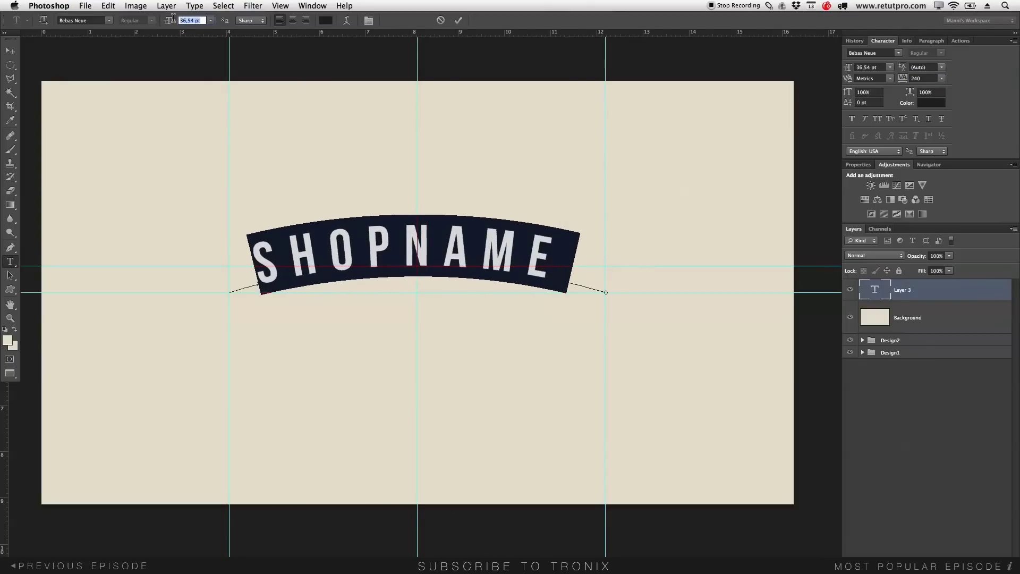
{"action": "key", "text": "Tab"}
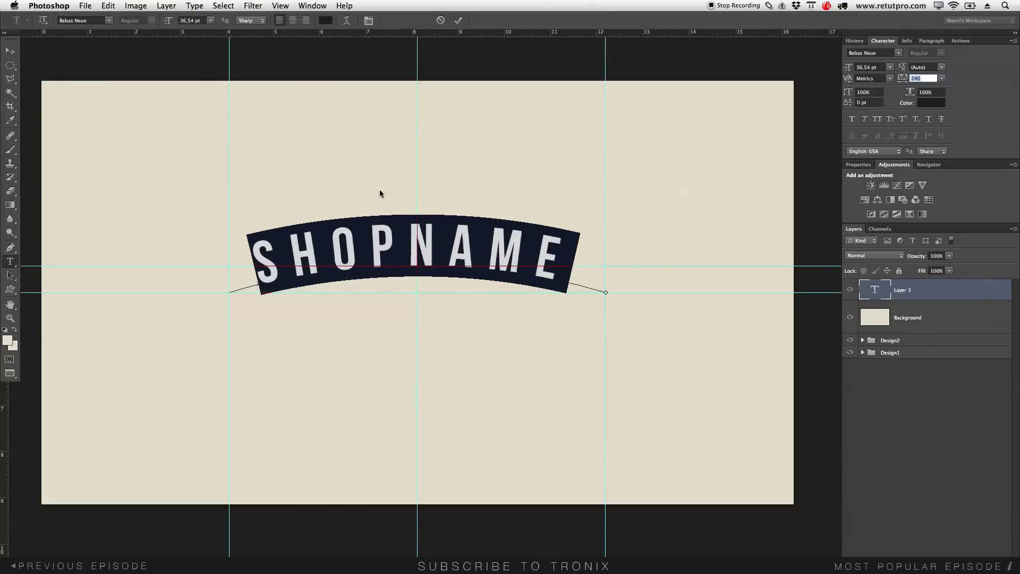
{"action": "left_click", "coordinate": [458, 20]}
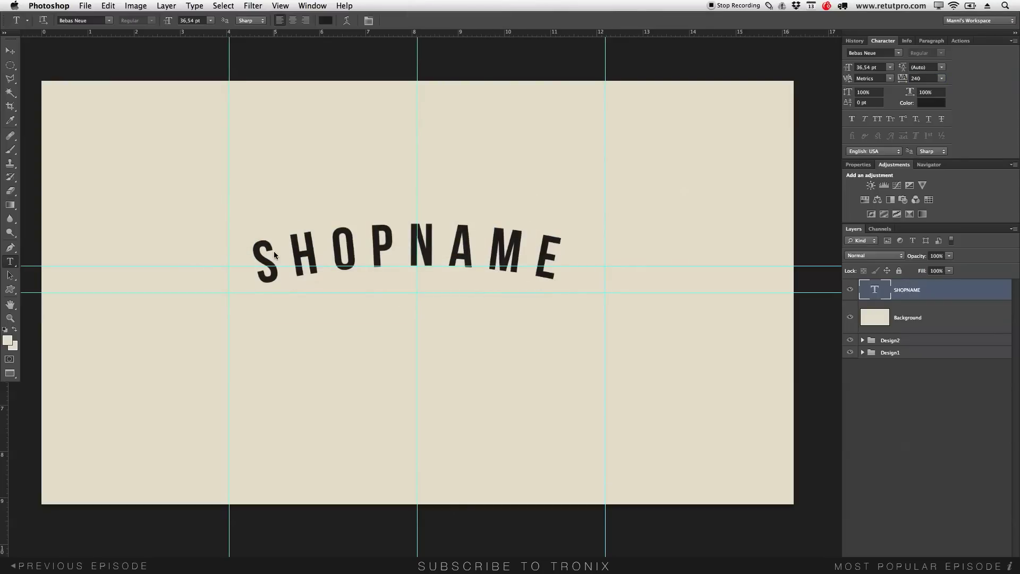
- Rotate SHOPNAME slightly clockwise to level its arch and shift it so it sits roughly centred on the vertical centre guide
{"action": "left_click", "coordinate": [10, 50]}
{"action": "left_click_drag", "start_coordinate": [432, 259], "coordinate": [441, 257]}
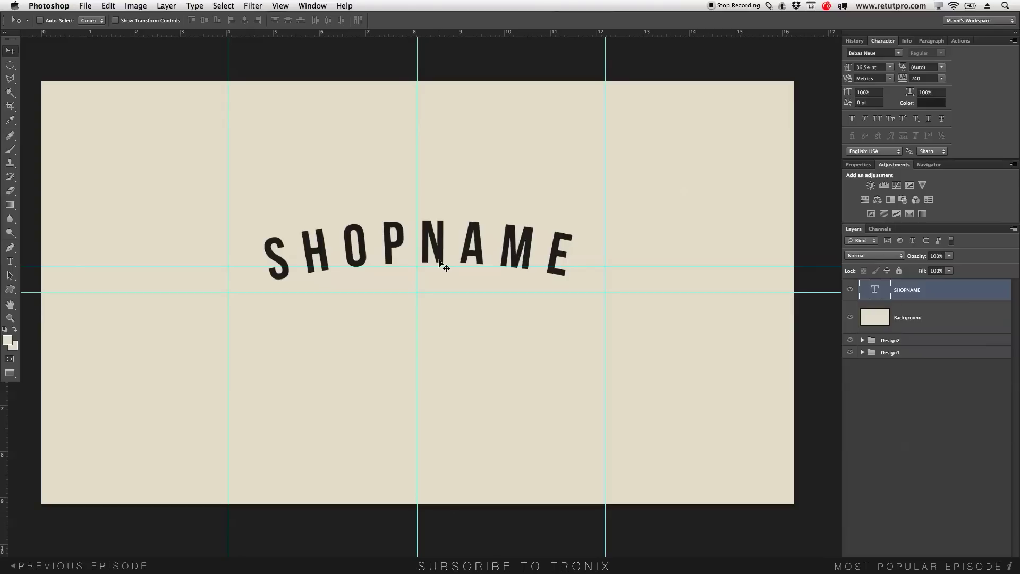
{"action": "key", "text": "super+t"}
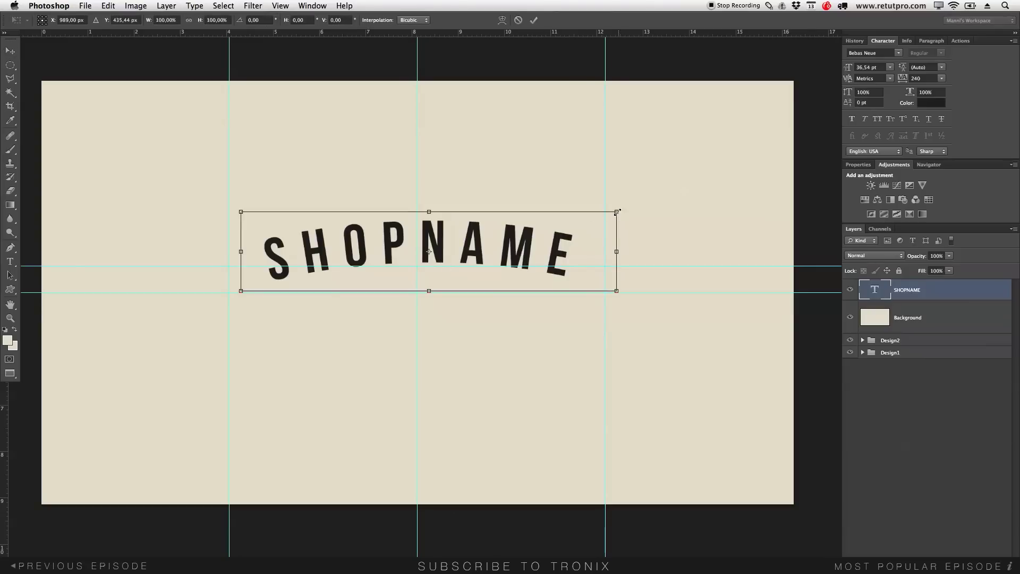
{"action": "left_click_drag", "start_coordinate": [628, 204], "coordinate": [631, 208]}
{"action": "left_click", "coordinate": [534, 20]}
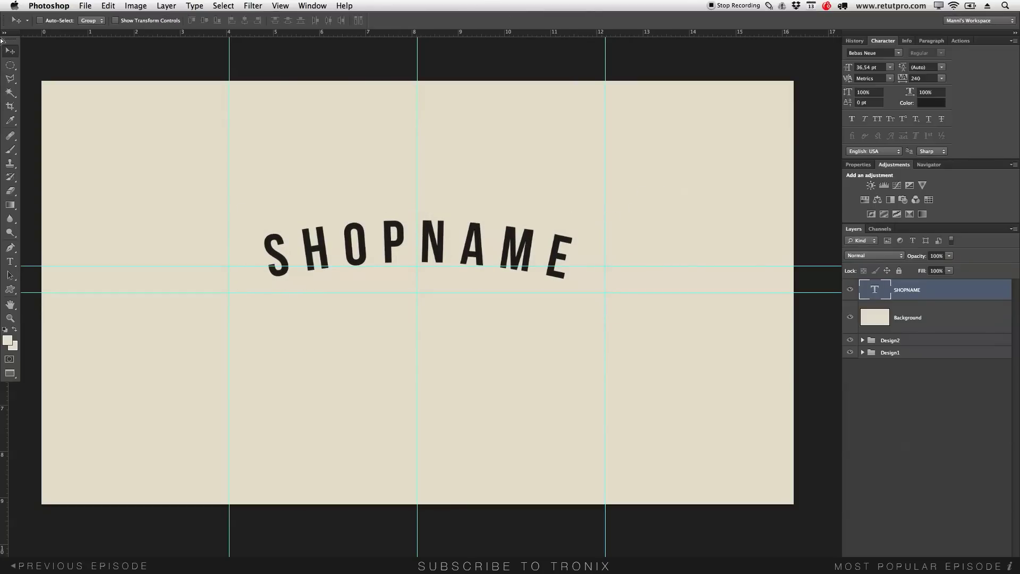
{"action": "left_click_drag", "start_coordinate": [434, 227], "coordinate": [441, 231]}
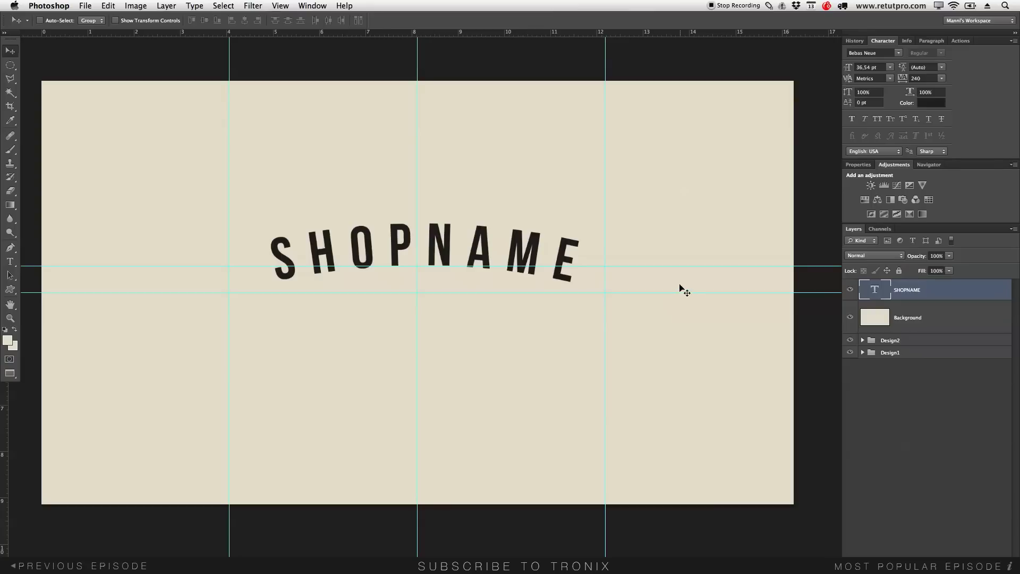
- Add a text box below SHOPNAME and enter Authentic in it
{"action": "key", "text": "t"}
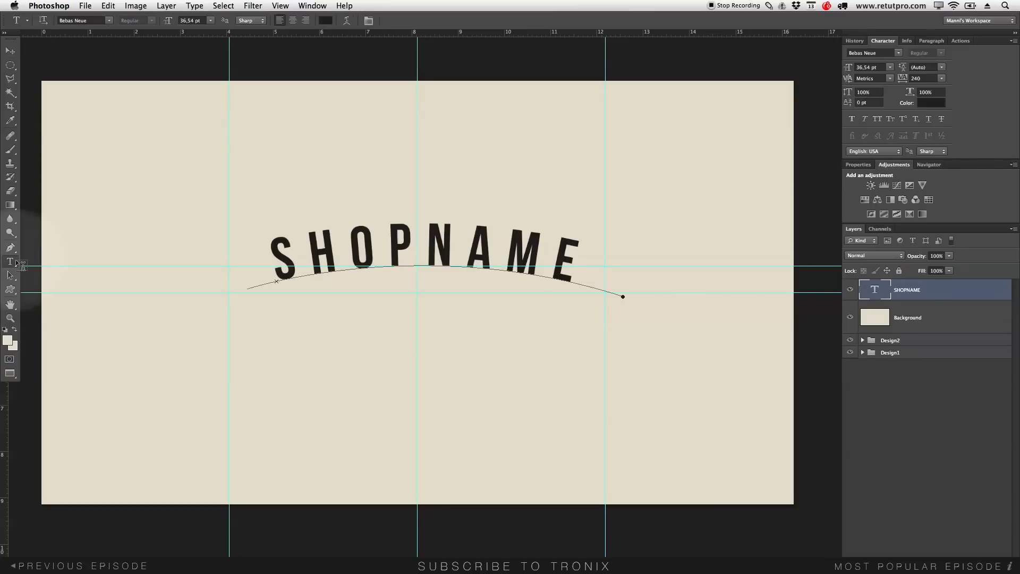
{"action": "left_click_drag", "start_coordinate": [245, 316], "coordinate": [579, 401]}
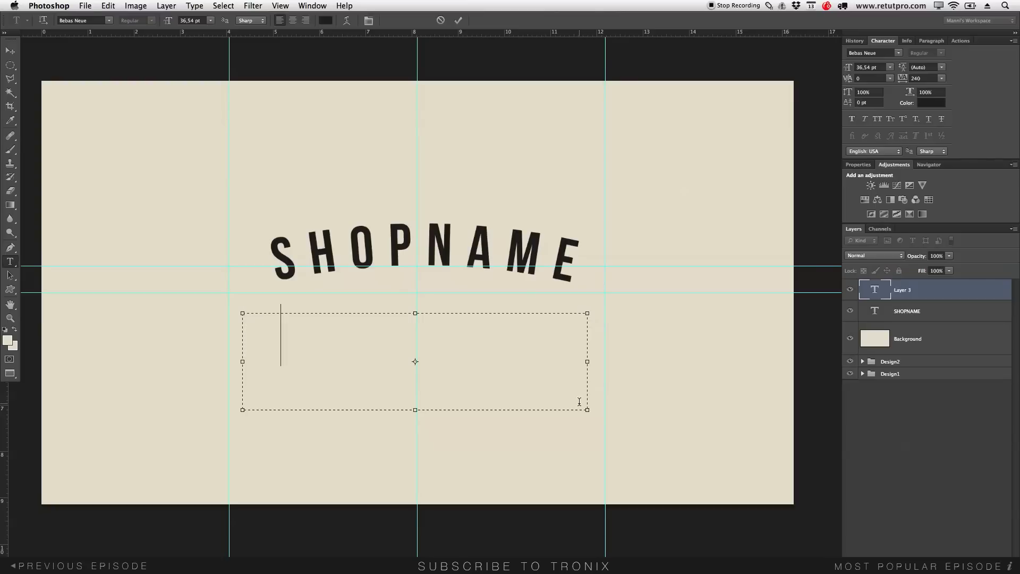
{"action": "type", "text": "AUTH "}
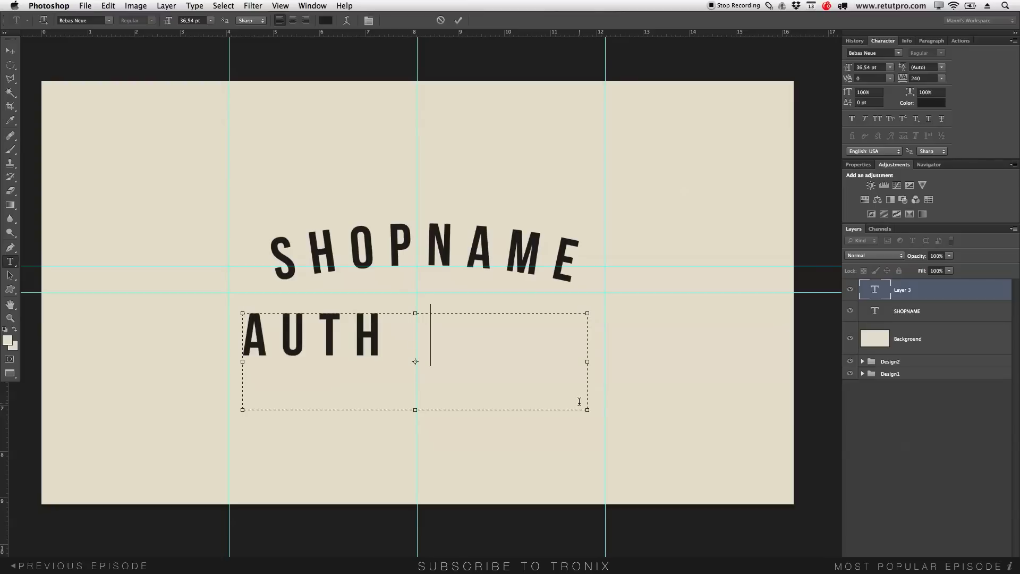
{"action": "type", "text": "ENIC"}
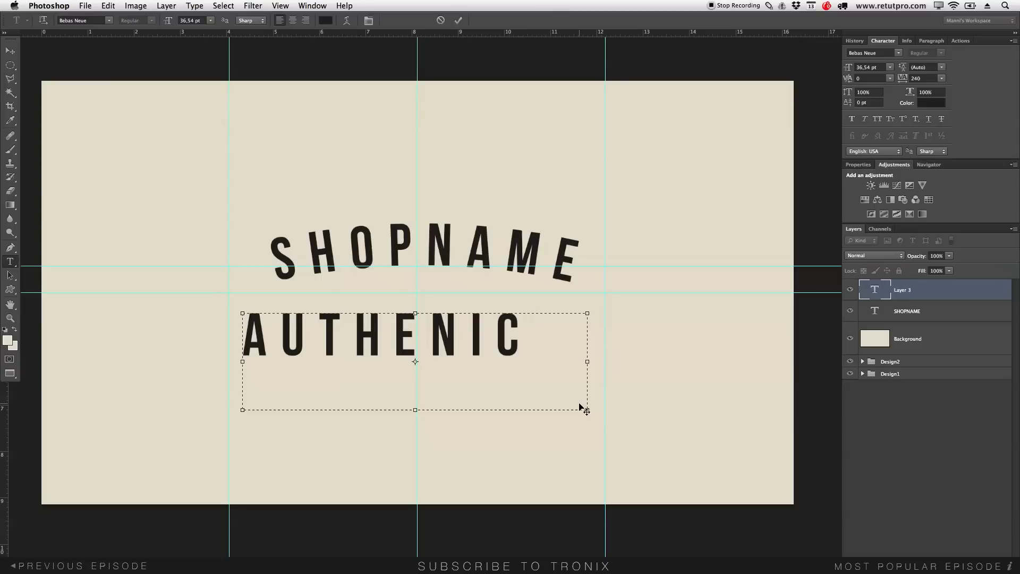
{"action": "left_click", "coordinate": [470, 342]}
{"action": "type", "text": "T"}
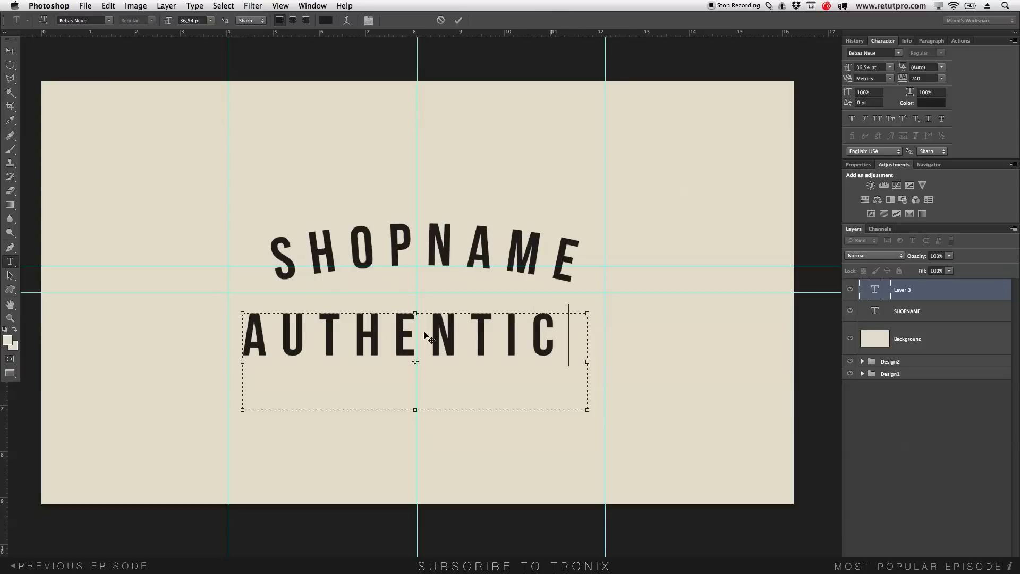
- Set the Authentic text's font to HamburgerHeaven and its tracking to 0
{"action": "double_click", "coordinate": [426, 337]}
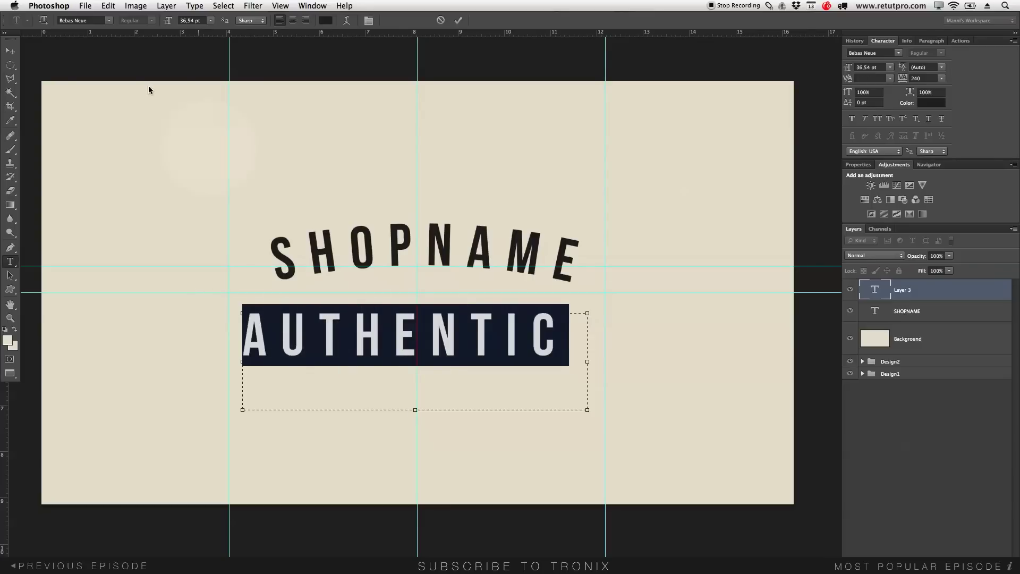
{"action": "left_click", "coordinate": [109, 20]}
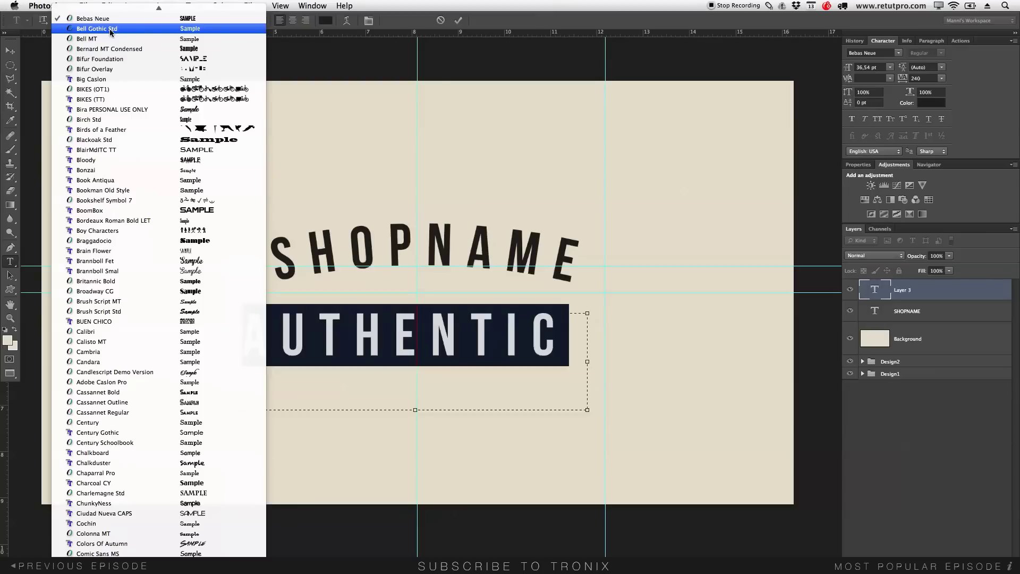
{"action": "key", "text": "h"}
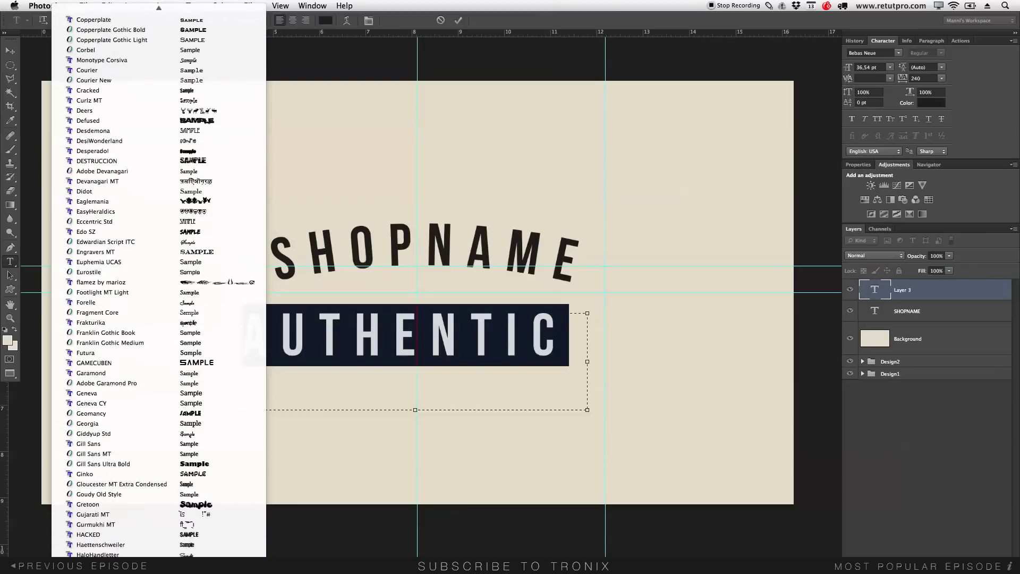
{"action": "scroll", "coordinate": [141, 457], "scroll_direction": "down", "scroll_amount": 4}
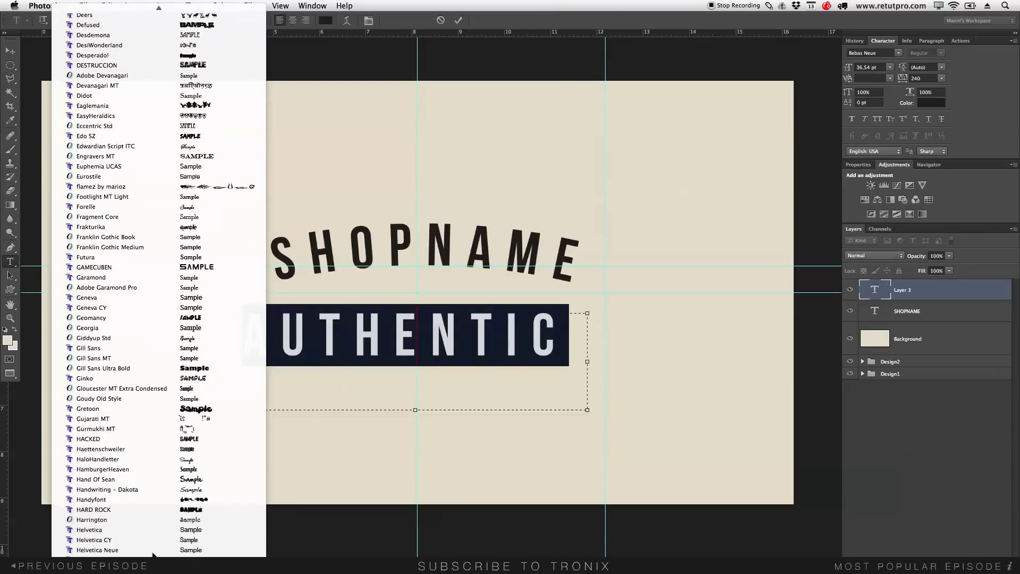
{"action": "left_click", "coordinate": [133, 469]}
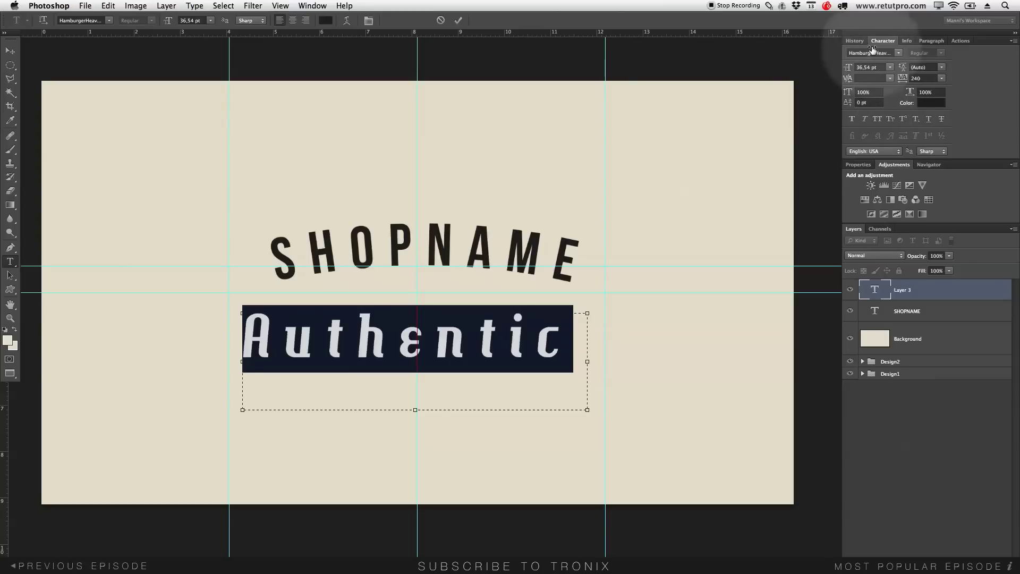
{"action": "left_click", "coordinate": [902, 78]}
{"action": "type", "text": "0"}
{"action": "key", "text": "Return"}
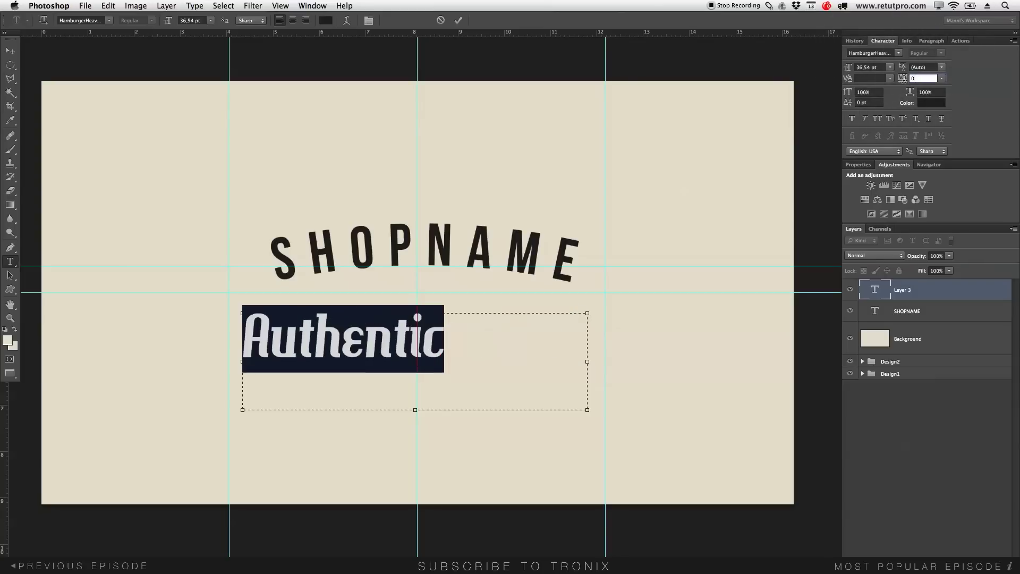
- Reduce the Authentic text to 23,54 pt and move it centrally beneath SHOPNAME
{"action": "left_click", "coordinate": [492, 341]}
{"action": "key", "text": "super+a"}
{"action": "left_click", "coordinate": [168, 23]}
{"action": "left_click_drag", "start_coordinate": [169, 22], "coordinate": [168, 25]}
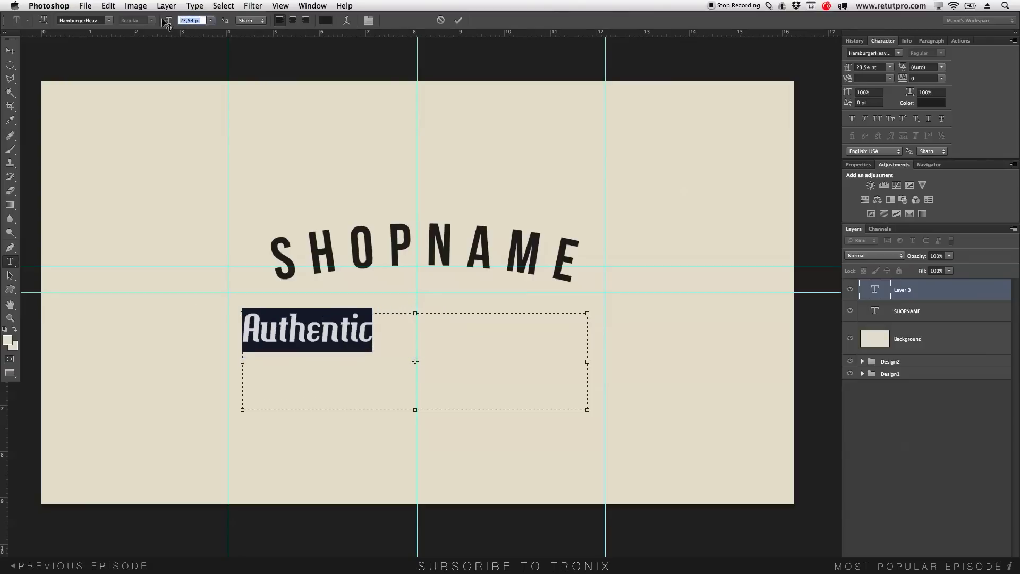
{"action": "left_click", "coordinate": [460, 21]}
{"action": "left_click", "coordinate": [13, 53]}
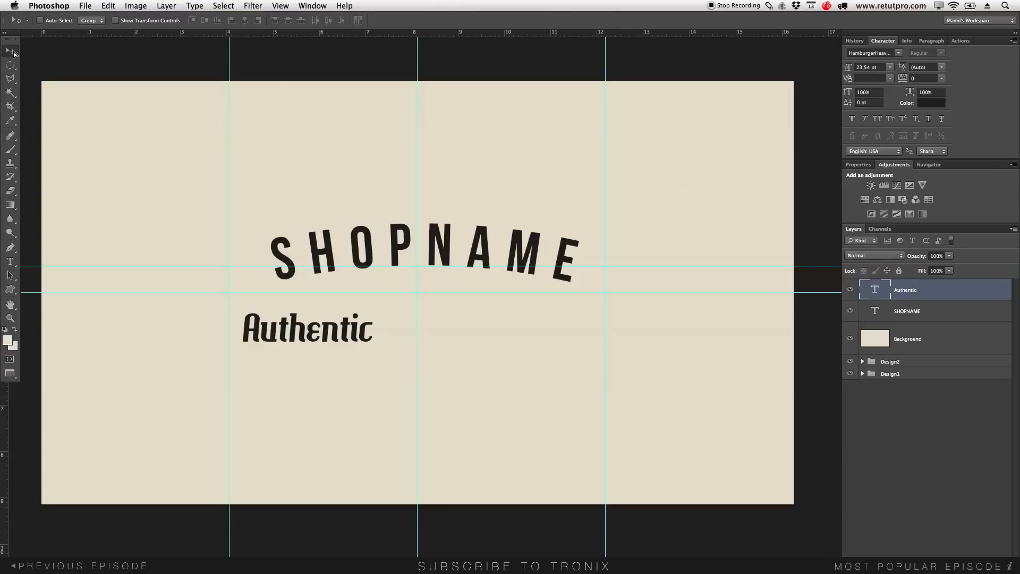
{"action": "left_click_drag", "start_coordinate": [326, 346], "coordinate": [451, 313]}
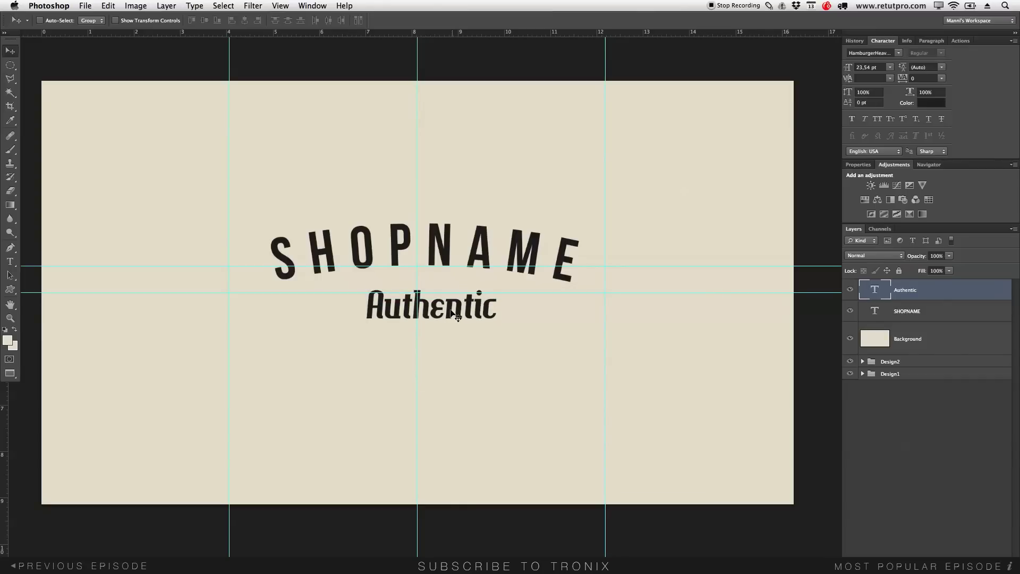
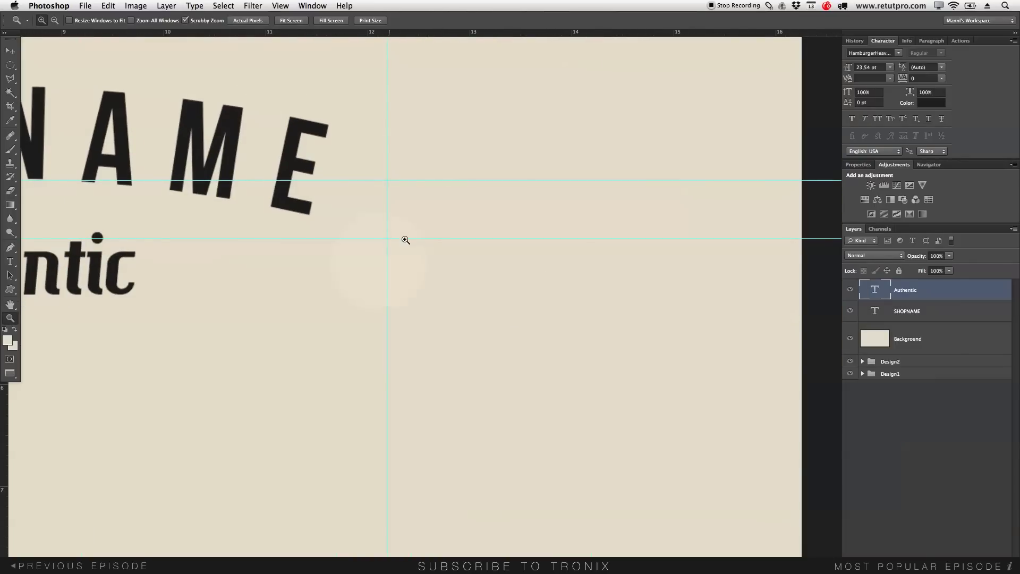
- Place two closely spaced horizontal guides just above the centre one and add a vertical guide slightly right of the 75% guide
{"action": "left_click", "coordinate": [10, 50]}
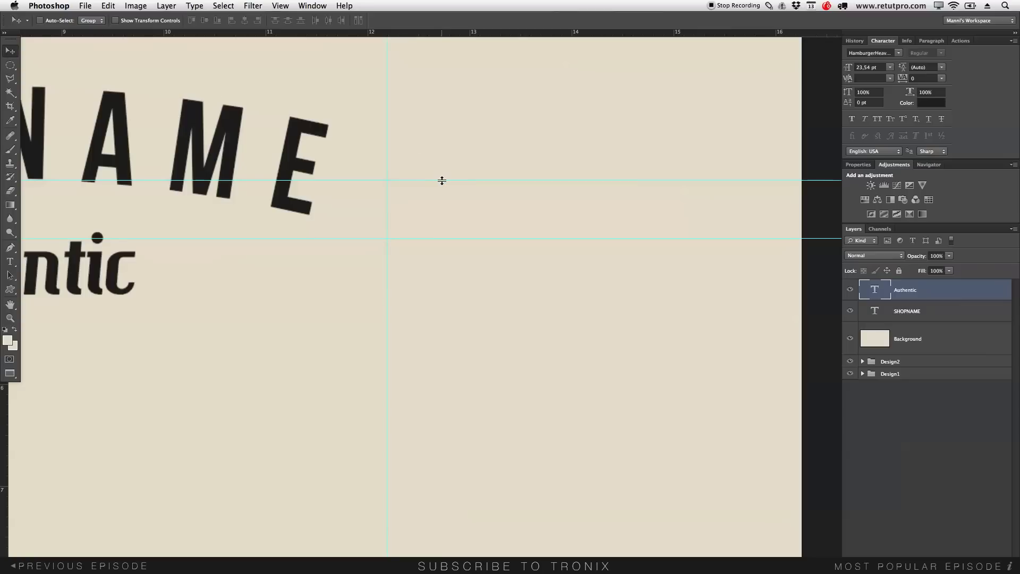
{"action": "left_click_drag", "start_coordinate": [442, 181], "coordinate": [448, 221]}
{"action": "left_click_drag", "start_coordinate": [442, 35], "coordinate": [455, 225]}
{"action": "left_click_drag", "start_coordinate": [399, 224], "coordinate": [398, 231]}
{"action": "left_click_drag", "start_coordinate": [6, 421], "coordinate": [445, 229]}
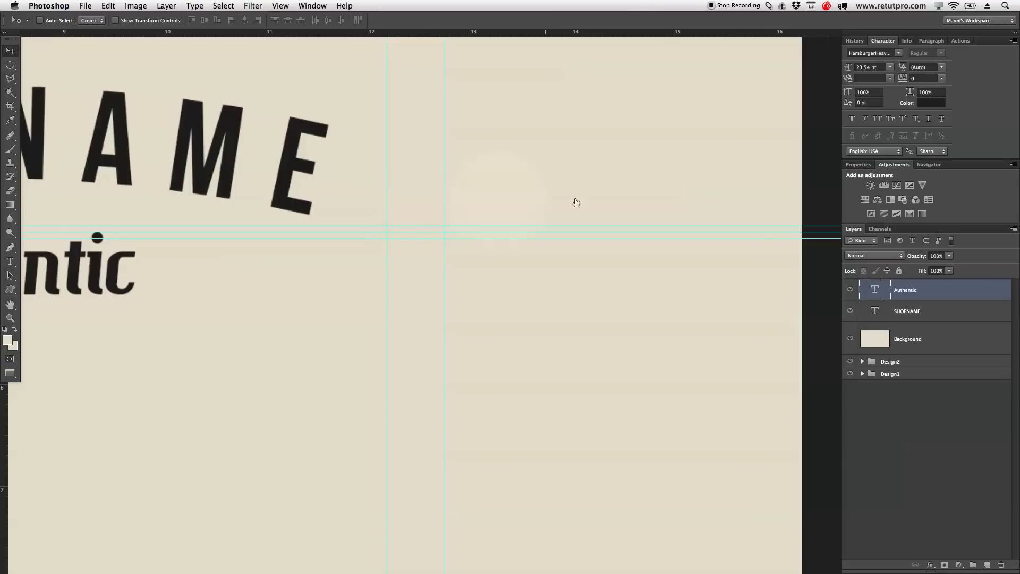
- Create a new layer and draw a narrow closed Pen triangle pointing right, from the 75% guide to the new vertical guide
{"action": "left_click", "coordinate": [986, 564]}
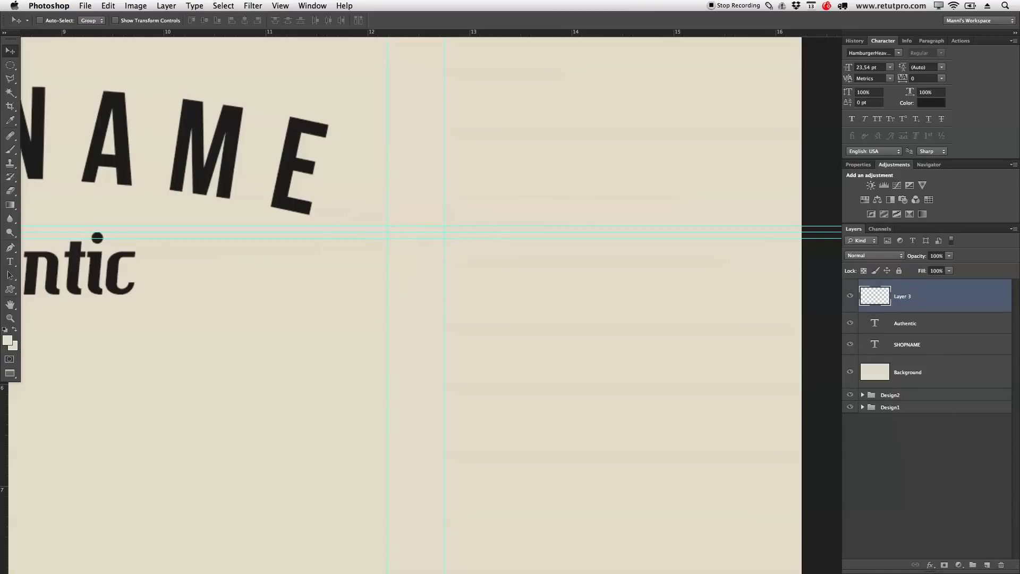
{"action": "left_click", "coordinate": [10, 247]}
{"action": "left_click", "coordinate": [441, 227]}
{"action": "left_click", "coordinate": [387, 226]}
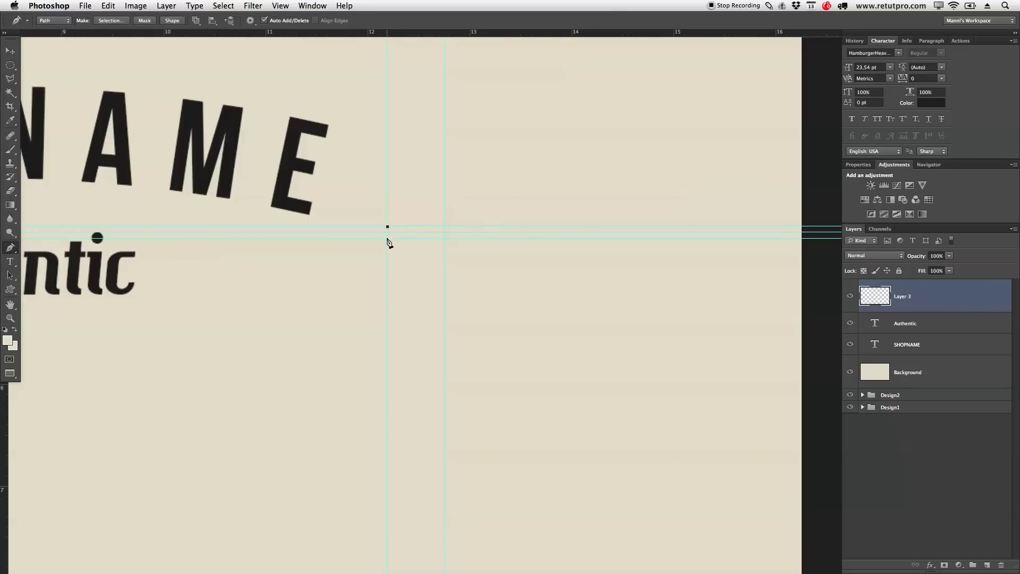
{"action": "left_click", "coordinate": [445, 232]}
{"action": "left_click", "coordinate": [387, 238]}
{"action": "left_click", "coordinate": [388, 226]}
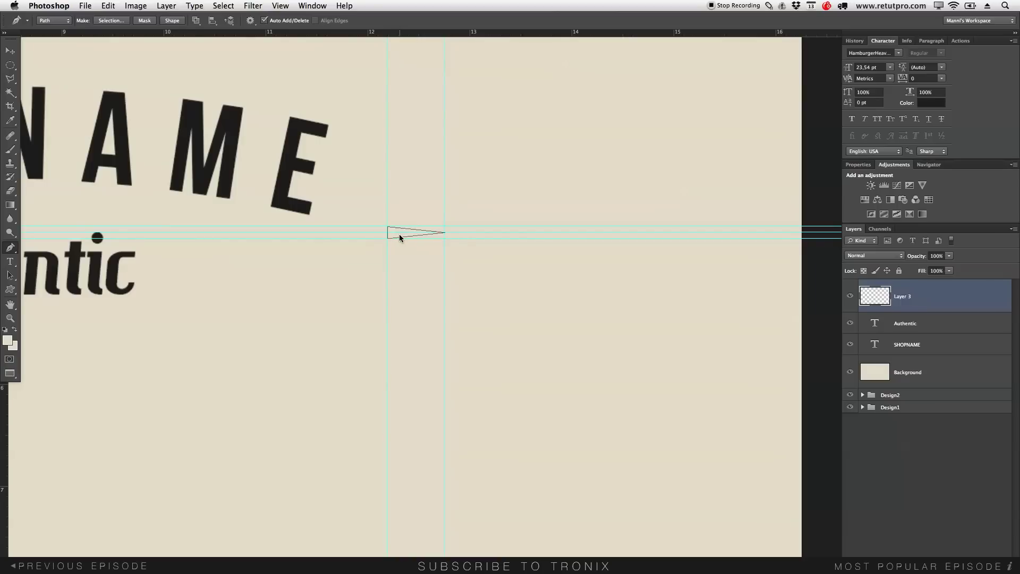
{"action": "right_click", "coordinate": [399, 232]}
{"action": "left_click", "coordinate": [423, 276]}
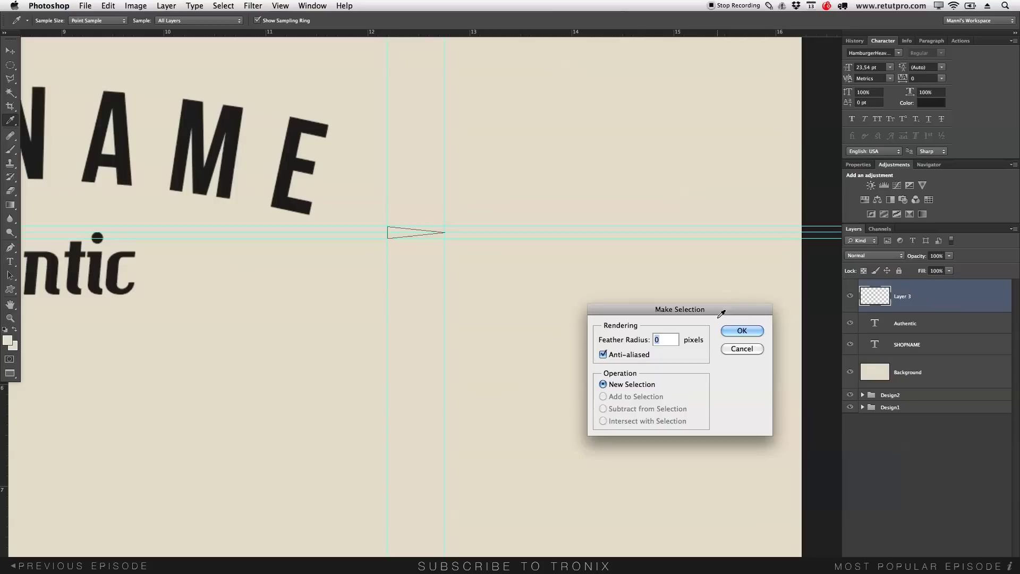
{"action": "key", "text": "Return"}
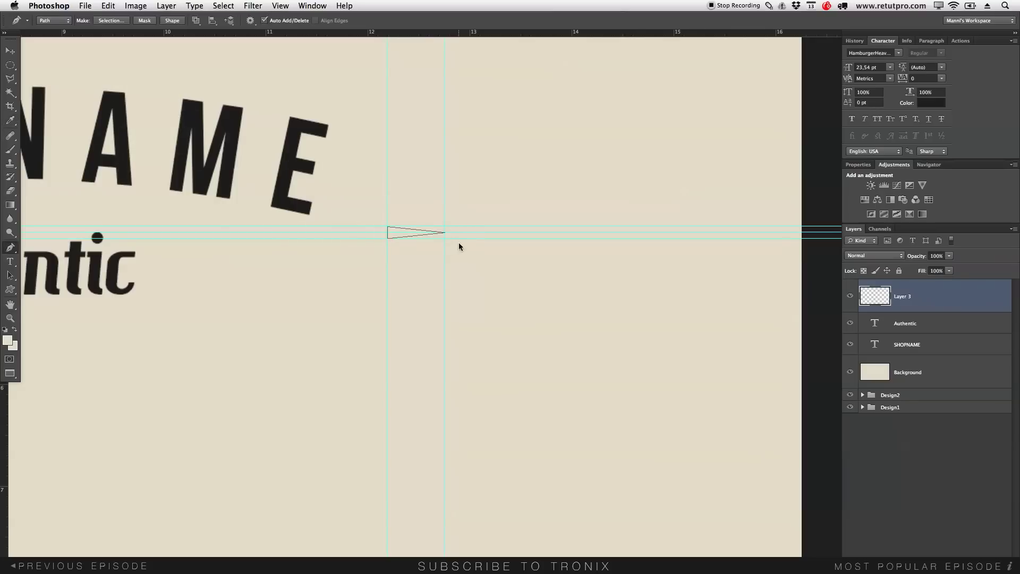
- Convert the triangle path into a new selection with a feather radius of 0 pixels
{"action": "right_click", "coordinate": [398, 232]}
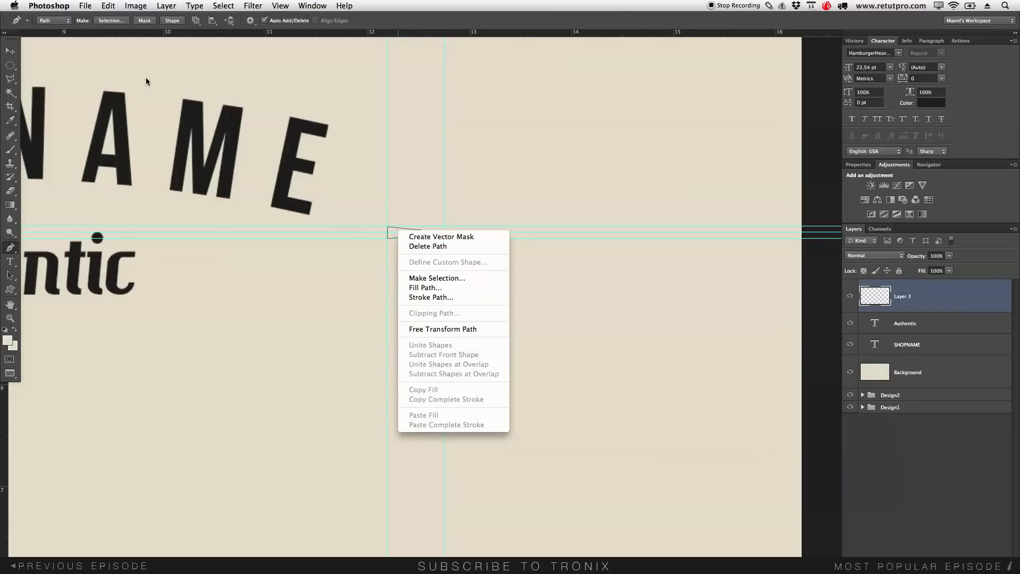
{"action": "left_click", "coordinate": [116, 21]}
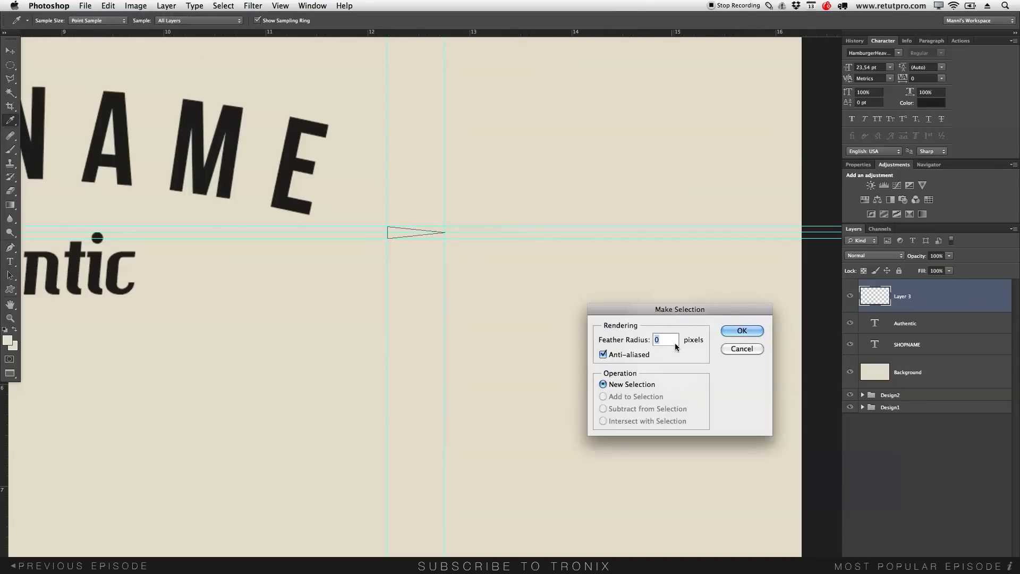
{"action": "left_click", "coordinate": [739, 332]}
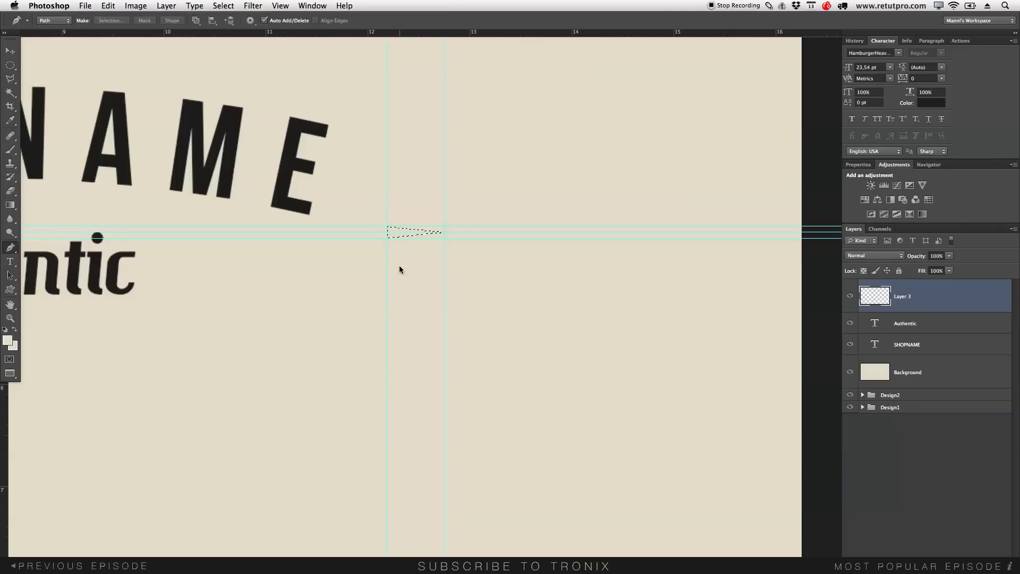
- Fill the triangular selection with the dark colour sampled from the SHOPNAME lettering at 100% opacity, and deselect it
{"action": "left_click", "coordinate": [12, 66]}
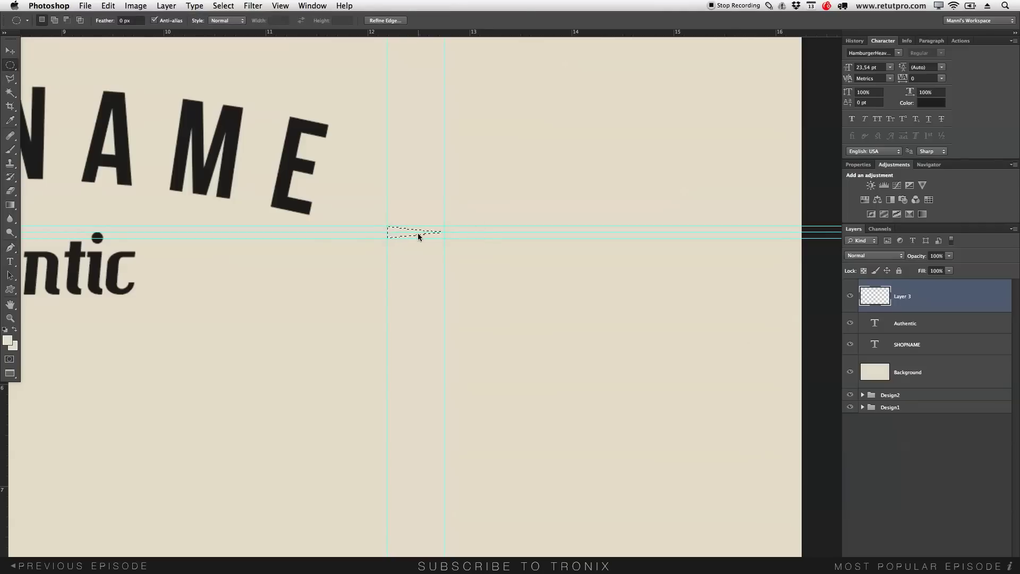
{"action": "right_click", "coordinate": [395, 234]}
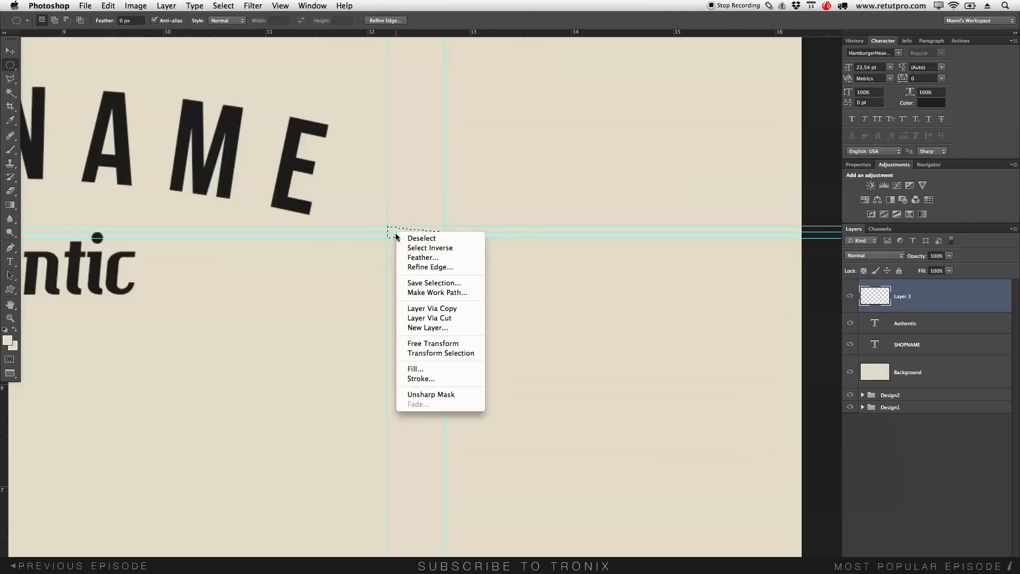
{"action": "left_click", "coordinate": [431, 371]}
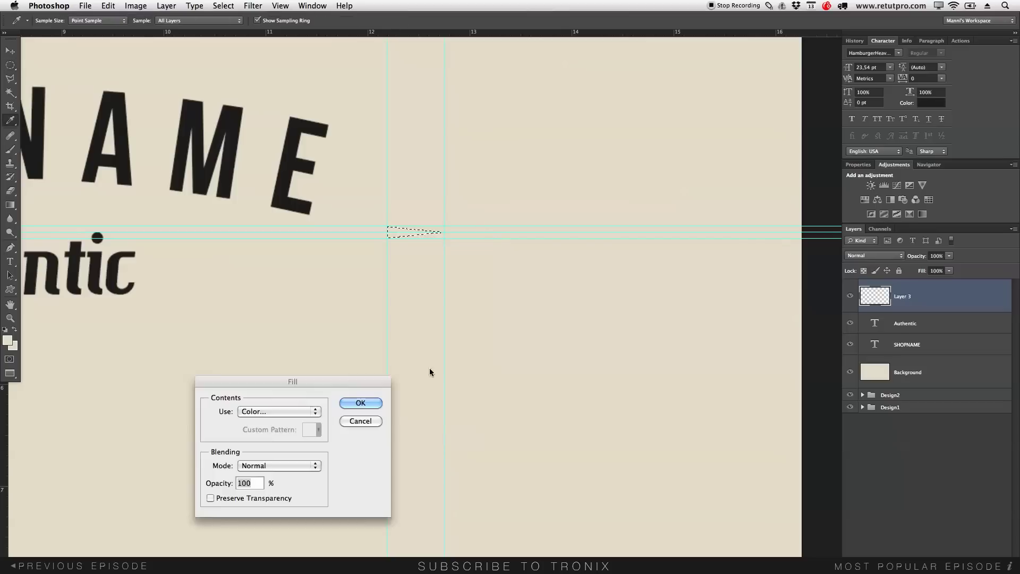
{"action": "left_click", "coordinate": [299, 411]}
{"action": "left_click", "coordinate": [265, 410]}
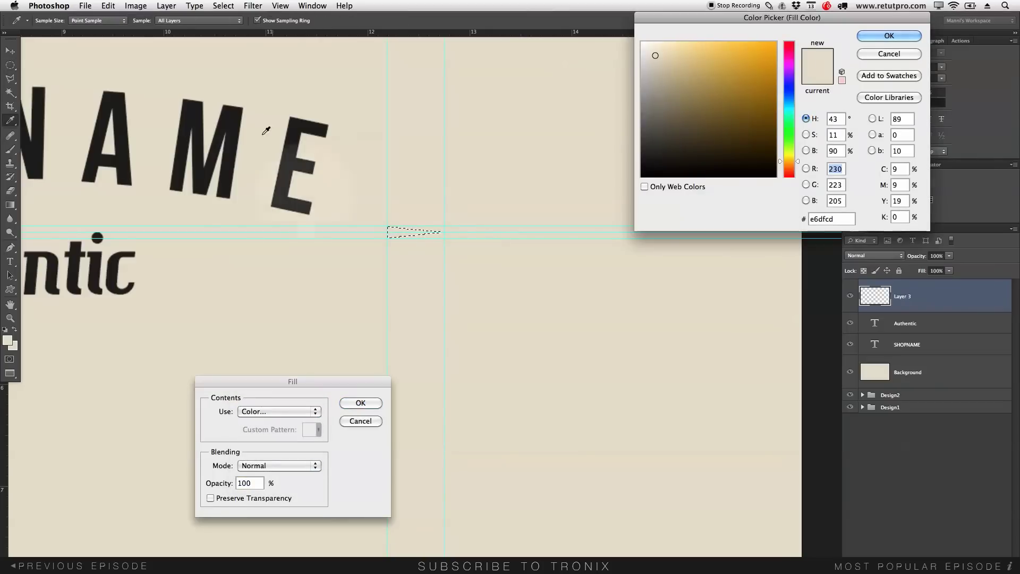
{"action": "left_click", "coordinate": [293, 148]}
{"action": "left_click", "coordinate": [888, 36]}
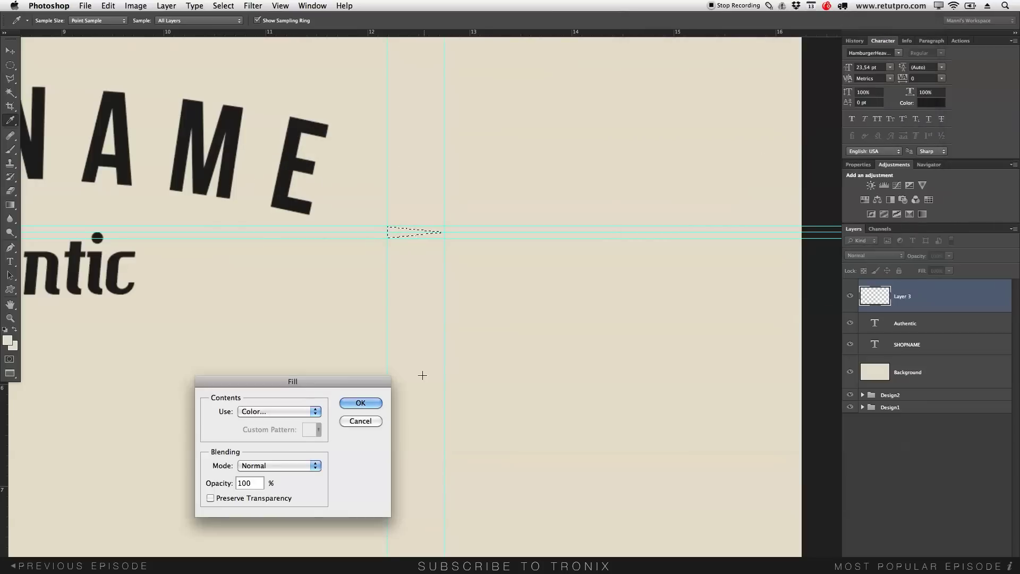
{"action": "left_click", "coordinate": [360, 402]}
{"action": "key", "text": "m"}
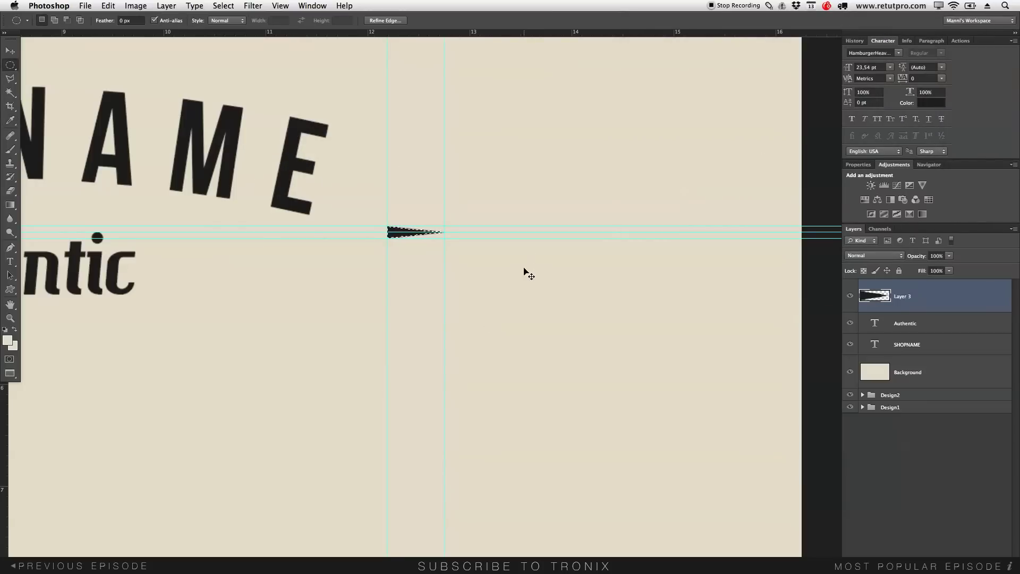
{"action": "key", "text": "super+d"}
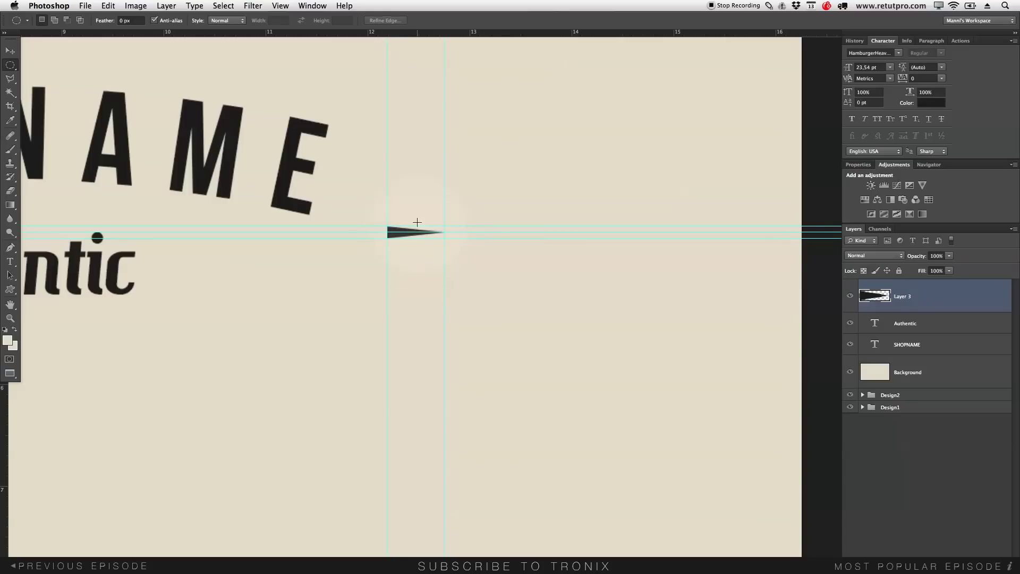
{"action": "left_click", "coordinate": [15, 290]}
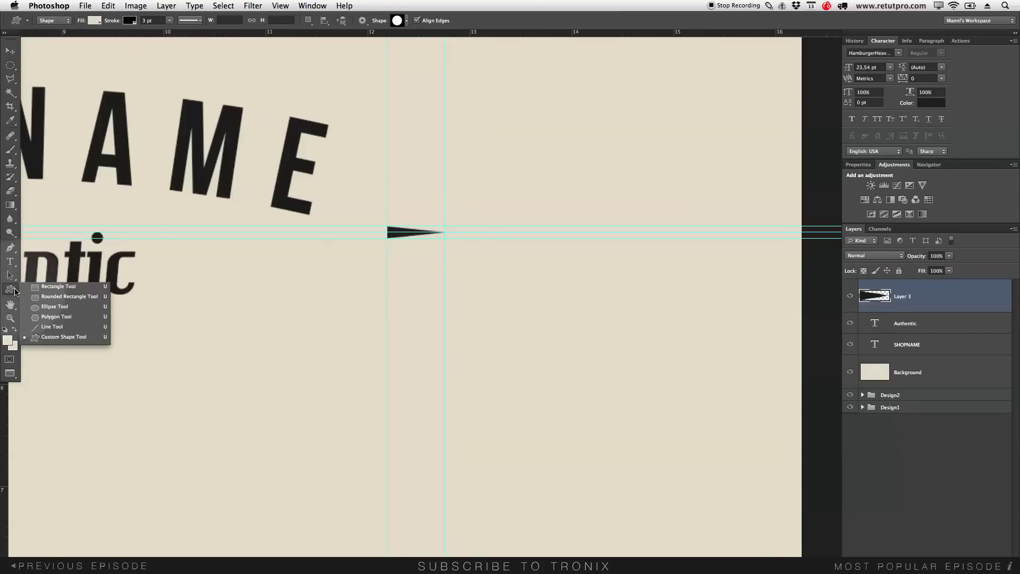
{"action": "left_click", "coordinate": [56, 337]}
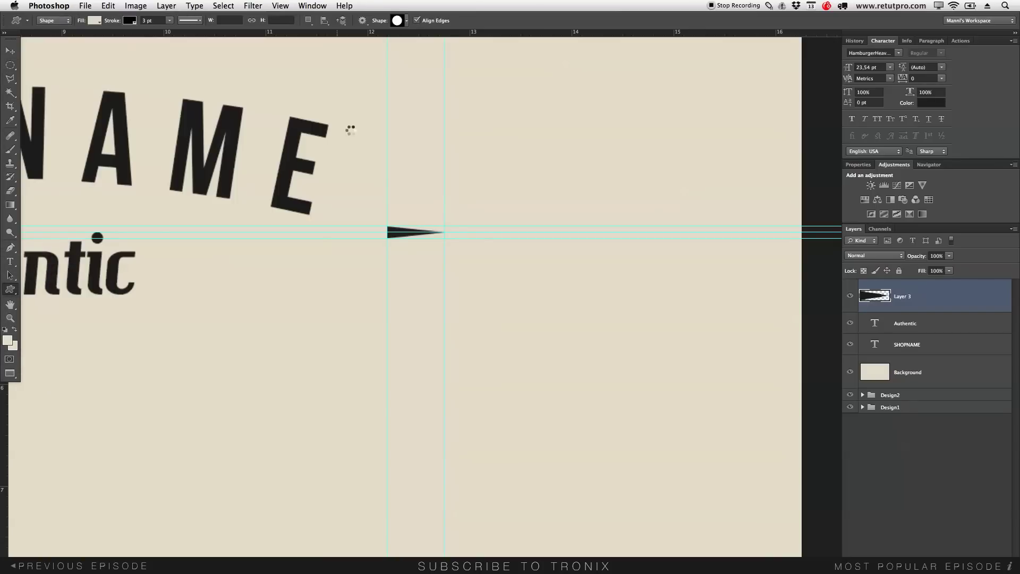
{"action": "left_click", "coordinate": [407, 21]}
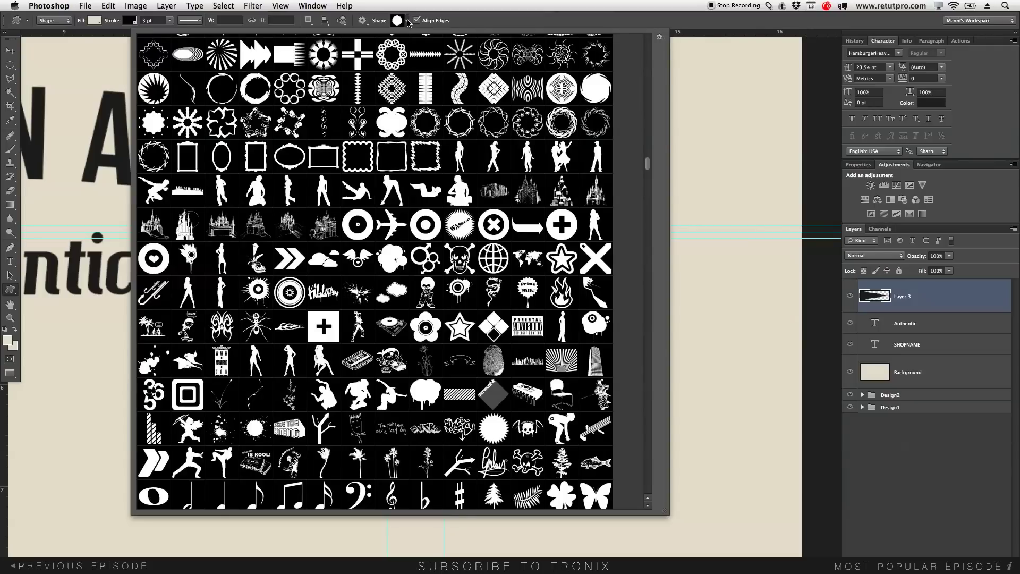
{"action": "left_click_drag", "start_coordinate": [647, 165], "coordinate": [637, 95]}
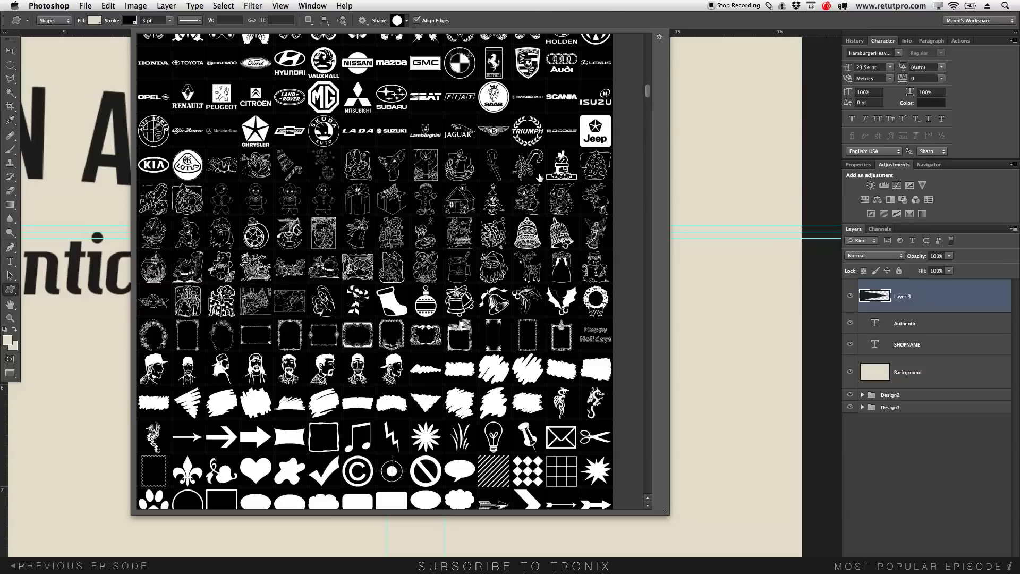
{"action": "double_click", "coordinate": [523, 145]}
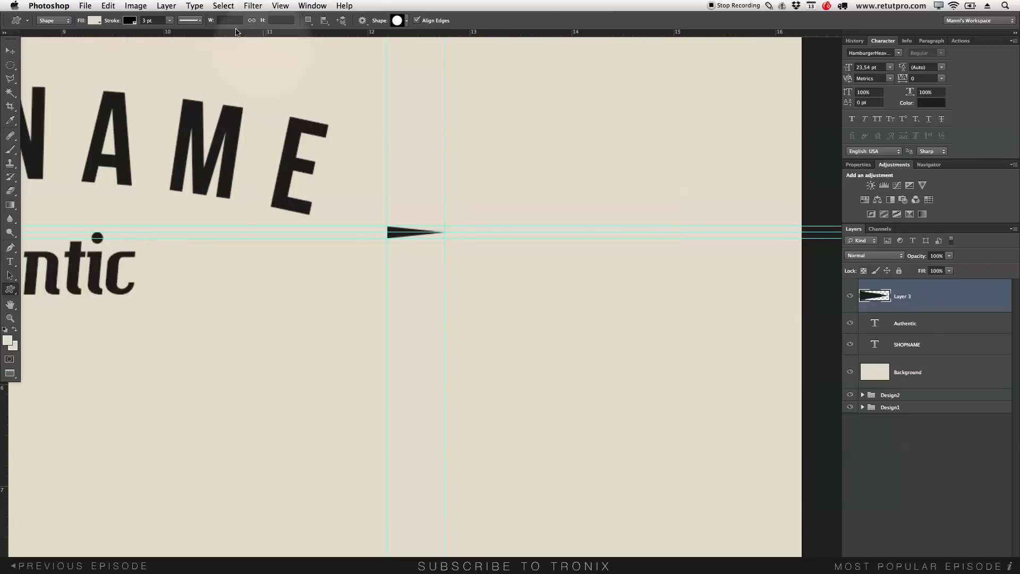
- Clear all guides and move the filled triangle to just right of the Authentic text
{"action": "left_click", "coordinate": [278, 5]}
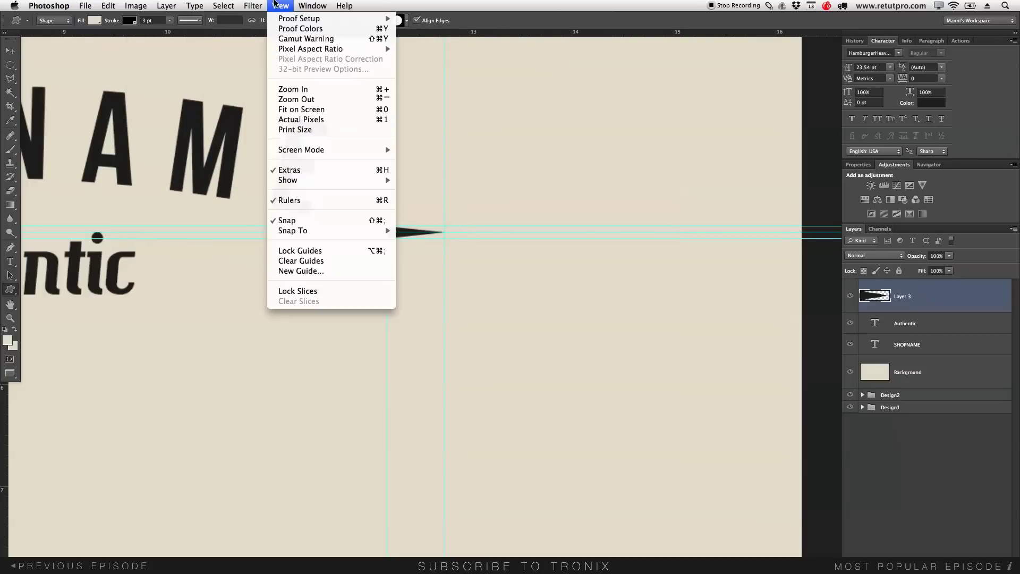
{"action": "left_click", "coordinate": [313, 260]}
{"action": "key", "text": "z"}
{"action": "left_click_drag", "start_coordinate": [417, 262], "coordinate": [503, 289]}
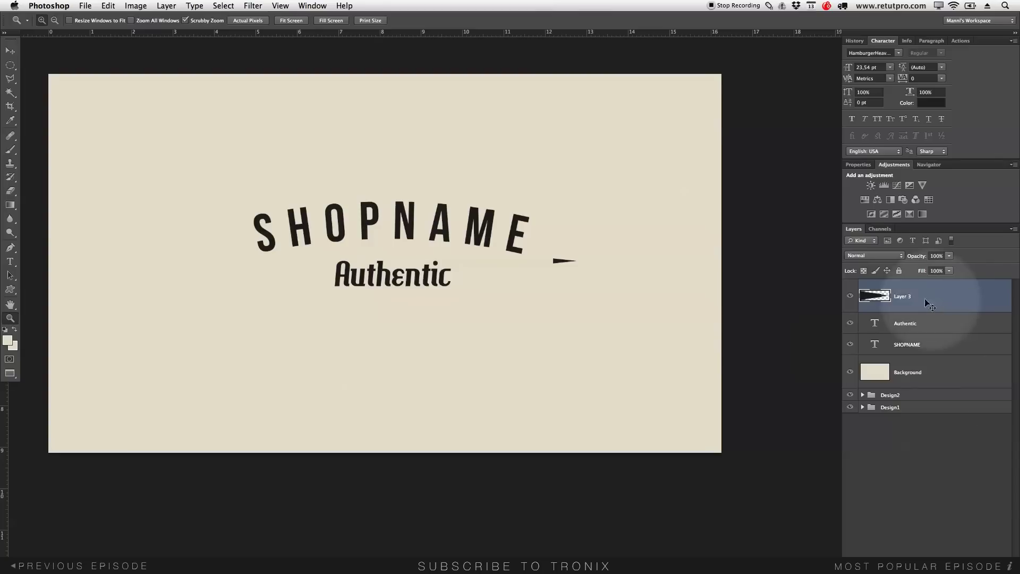
{"action": "left_click", "coordinate": [10, 55]}
{"action": "left_click_drag", "start_coordinate": [567, 268], "coordinate": [472, 279]}
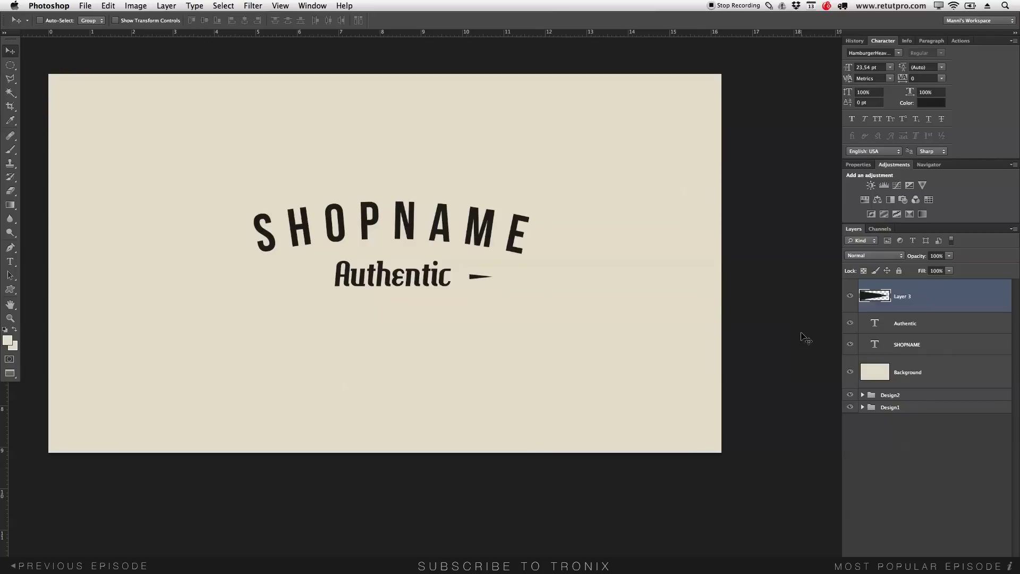
- Duplicate the triangle layer, flip the copy horizontally and place it left of the Authentic text
{"action": "key", "text": "ctrl+j"}
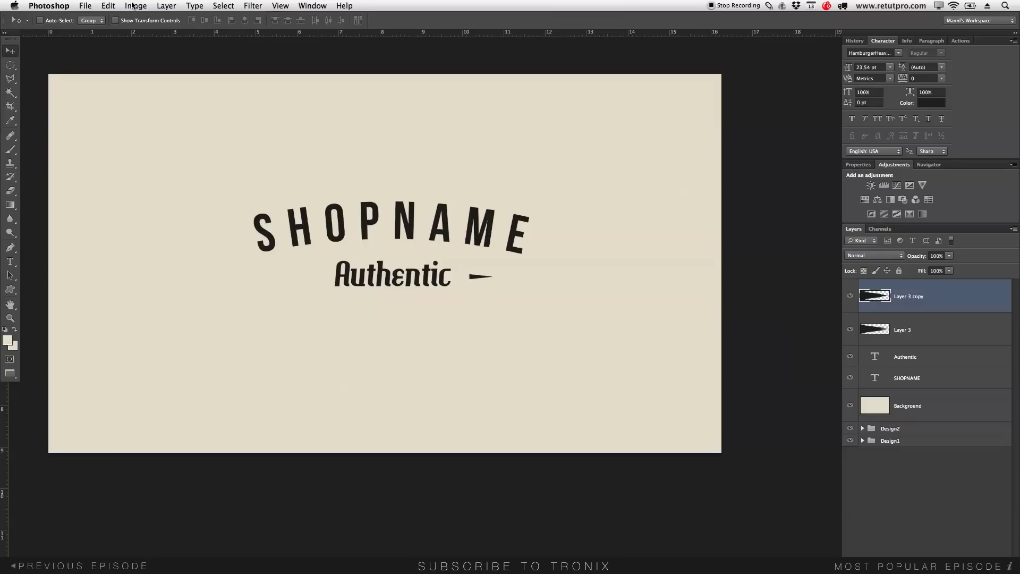
{"action": "left_click", "coordinate": [107, 6]}
{"action": "mouse_move", "coordinate": [137, 240]}
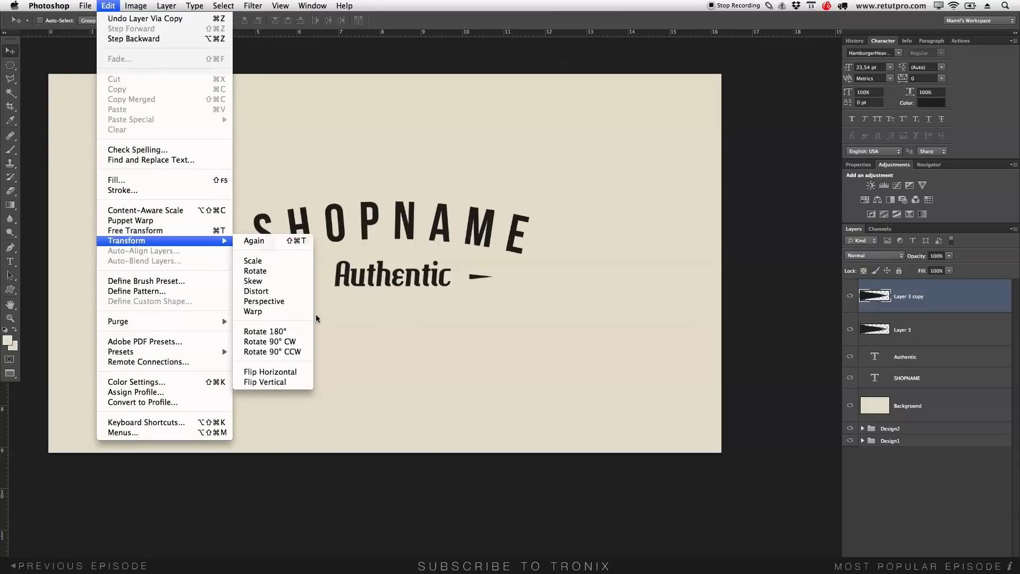
{"action": "left_click", "coordinate": [279, 371]}
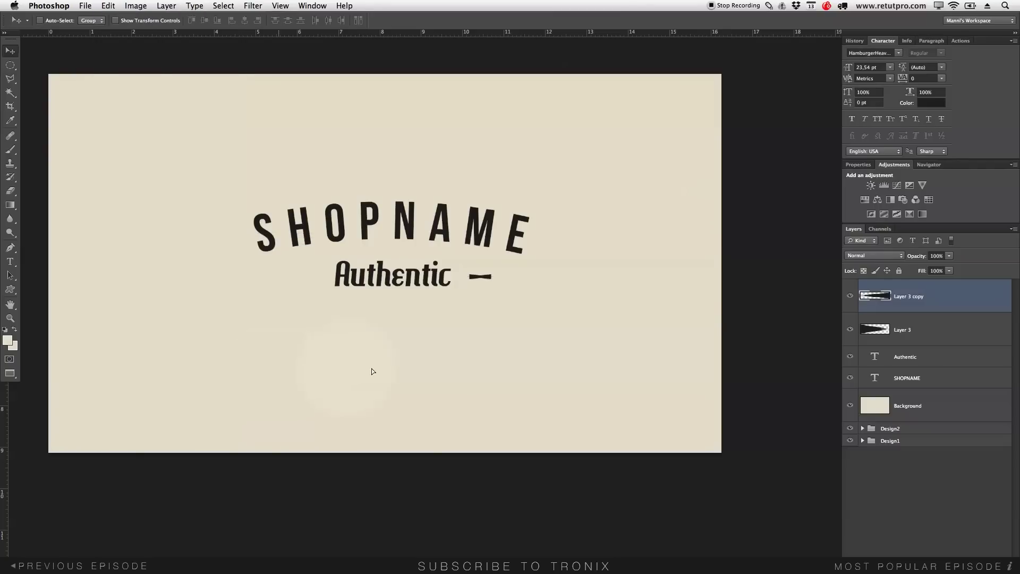
{"action": "left_click_drag", "start_coordinate": [489, 283], "coordinate": [306, 286]}
- Align both triangles on either side of Authentic along a temporary horizontal guide through the text's middle, and remove the guide
{"action": "left_click", "coordinate": [903, 325]}
{"action": "left_click_drag", "start_coordinate": [493, 294], "coordinate": [495, 292]}
{"action": "left_click_drag", "start_coordinate": [417, 33], "coordinate": [464, 275]}
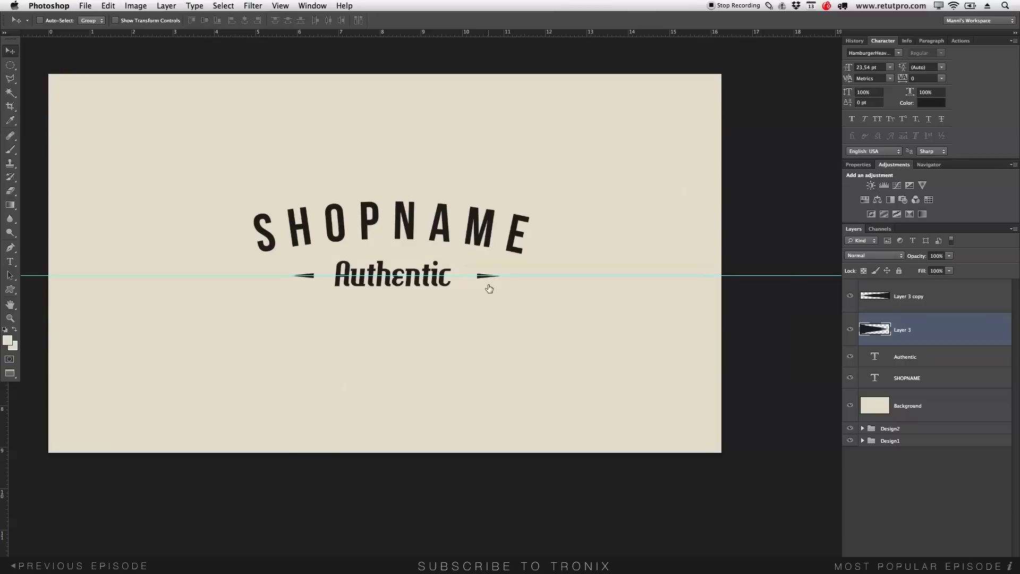
{"action": "left_click", "coordinate": [906, 372]}
{"action": "left_click", "coordinate": [961, 307]}
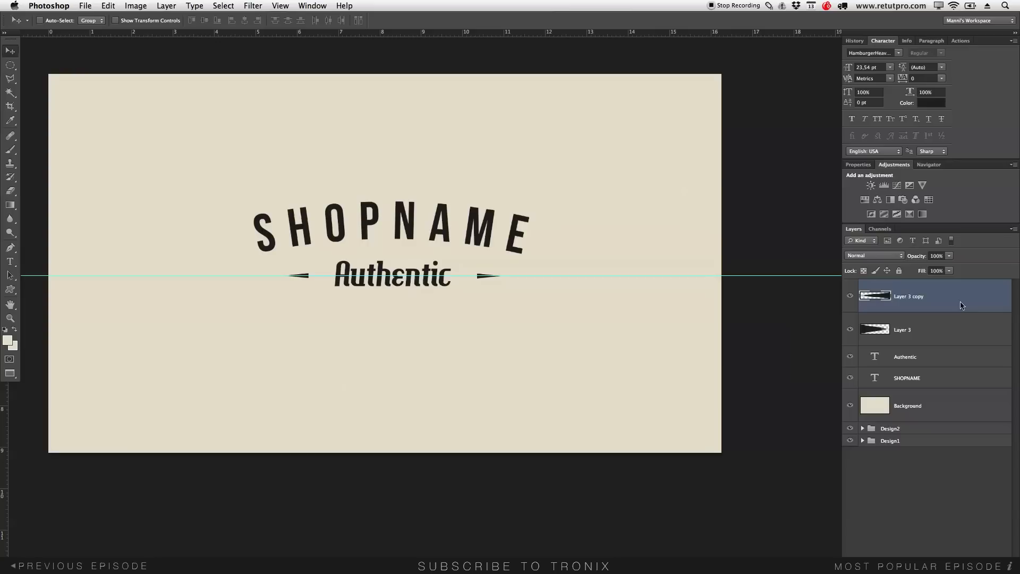
{"action": "left_click", "coordinate": [348, 277]}
{"action": "left_click_drag", "start_coordinate": [569, 279], "coordinate": [557, 33]}
- Select both triangles together with the Authentic text and nudge them slightly left to centre them beneath SHOPNAME
{"action": "left_click", "coordinate": [937, 330], "text": "shift"}
{"action": "left_click", "coordinate": [944, 364], "text": "shift"}
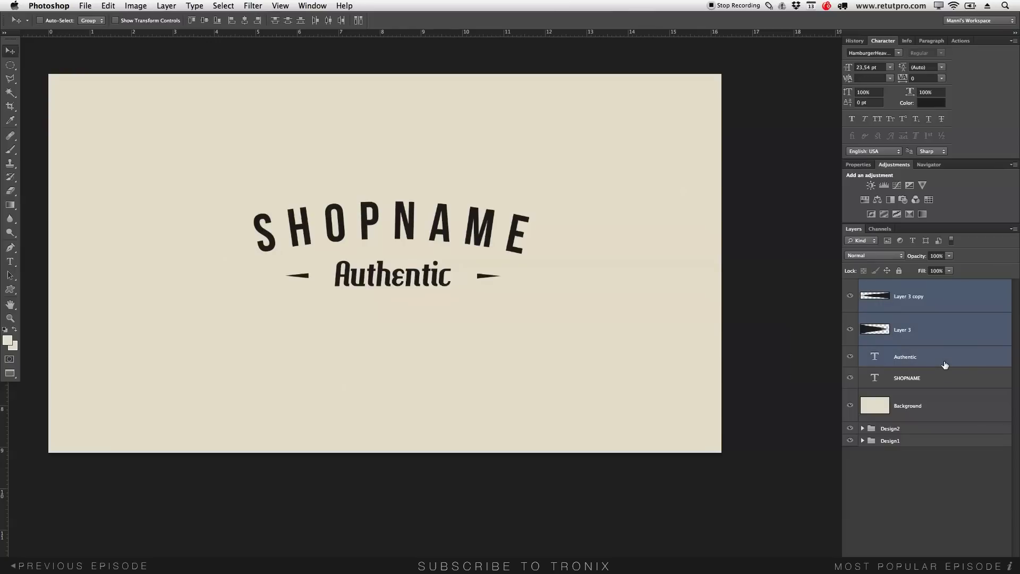
{"action": "key", "text": "Left"}
{"action": "key", "text": "Left"}
{"action": "key", "text": "Left"}
{"action": "key", "text": "Left"}
{"action": "key", "text": "Left"}
{"action": "key", "text": "Left"}
{"action": "key", "text": "Left"}
{"action": "key", "text": "Left"}
{"action": "key", "text": "Left"}
{"action": "key", "text": "Left"}
{"action": "key", "text": "Right"}
{"action": "key", "text": "Right"}
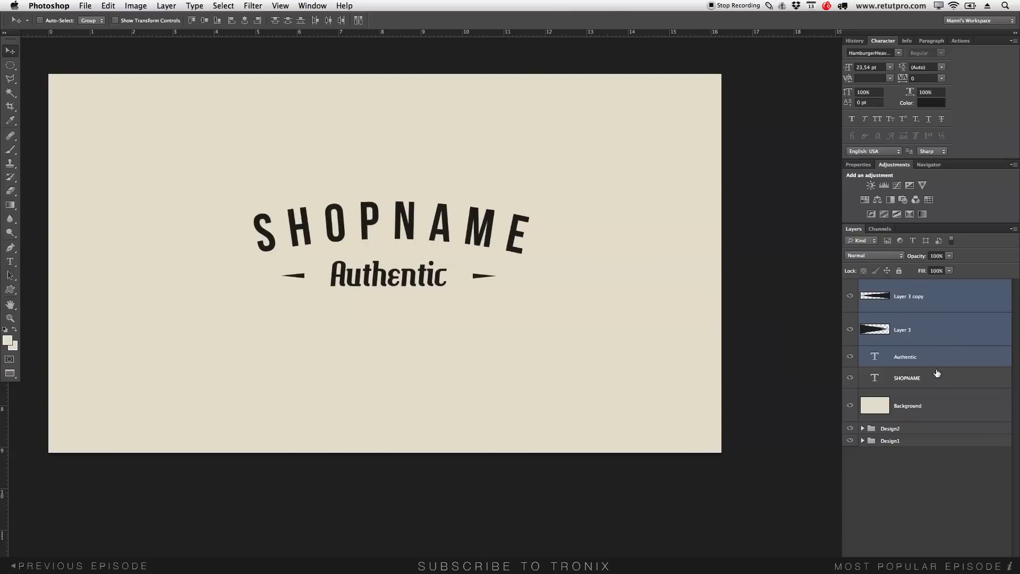
- Add a wide text box below the Authentic line containing the text SINCE 2000
{"action": "left_click", "coordinate": [936, 376]}
{"action": "left_click", "coordinate": [927, 355]}
{"action": "key", "text": "t"}
{"action": "left_click_drag", "start_coordinate": [277, 329], "coordinate": [505, 372]}
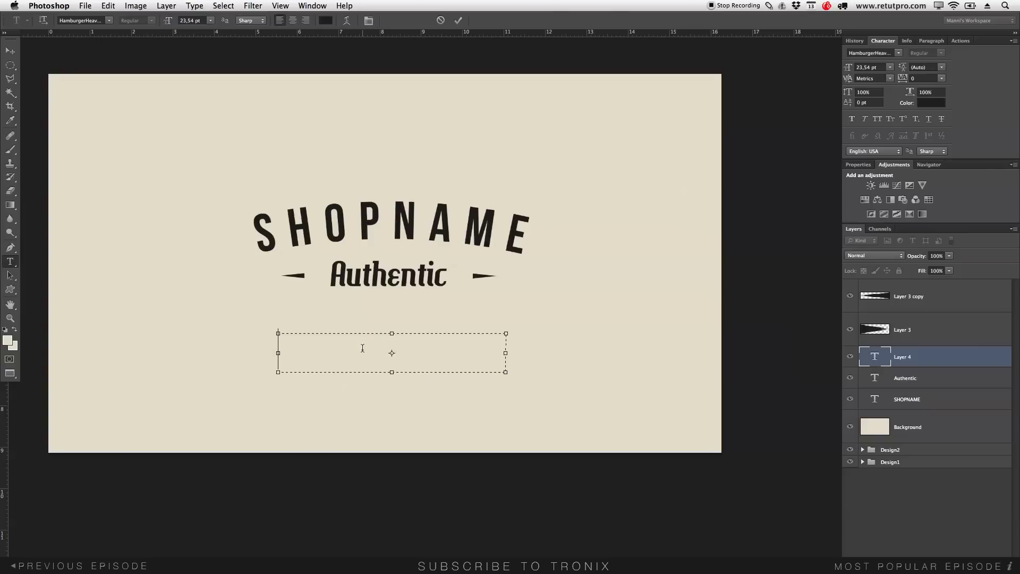
{"action": "type", "text": "SINCE"}
{"action": "type", "text": "2"}
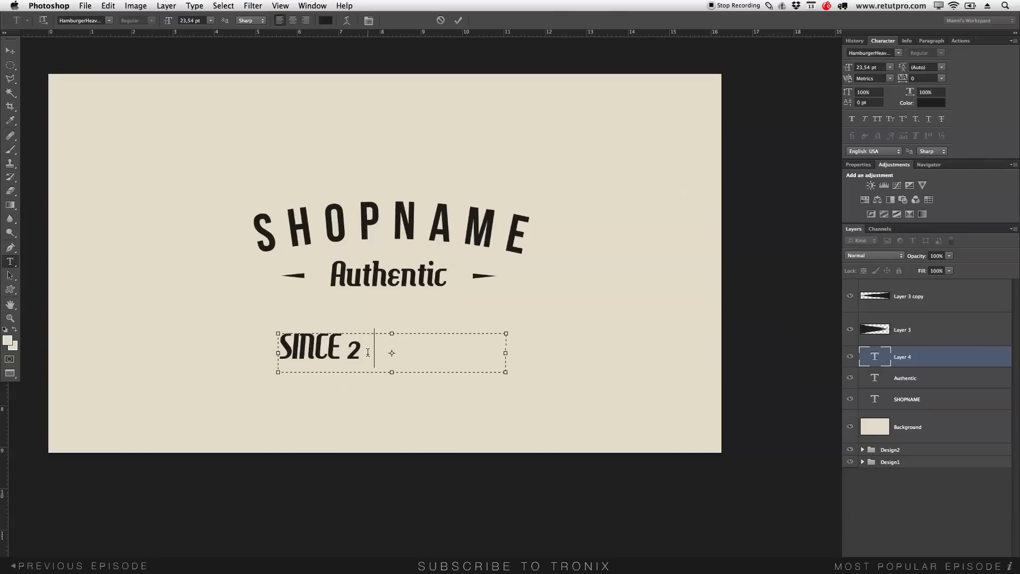
{"action": "type", "text": "000"}
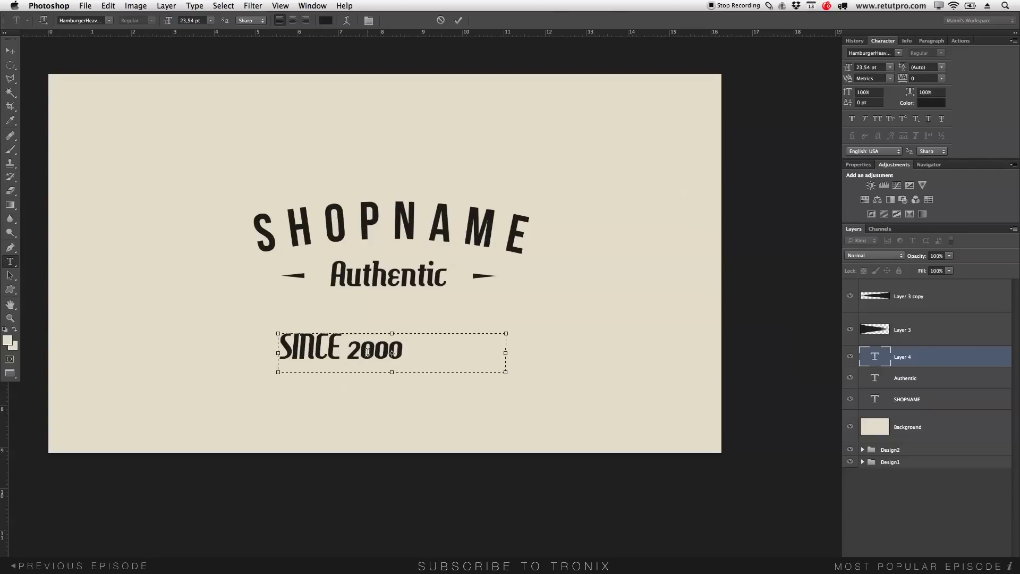
- Set the SINCE 2000 text's font to Helvetica Neue in the Light style
{"action": "left_click_drag", "start_coordinate": [416, 352], "coordinate": [255, 353]}
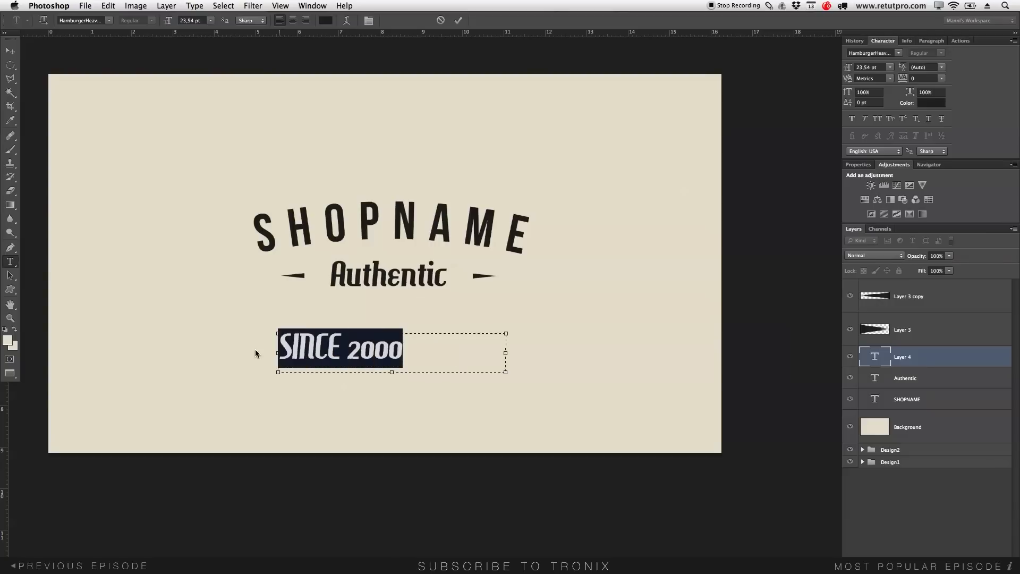
{"action": "left_click", "coordinate": [108, 20]}
{"action": "key", "text": "Up"}
{"action": "key", "text": "Up"}
{"action": "key", "text": "Up"}
{"action": "key", "text": "Up"}
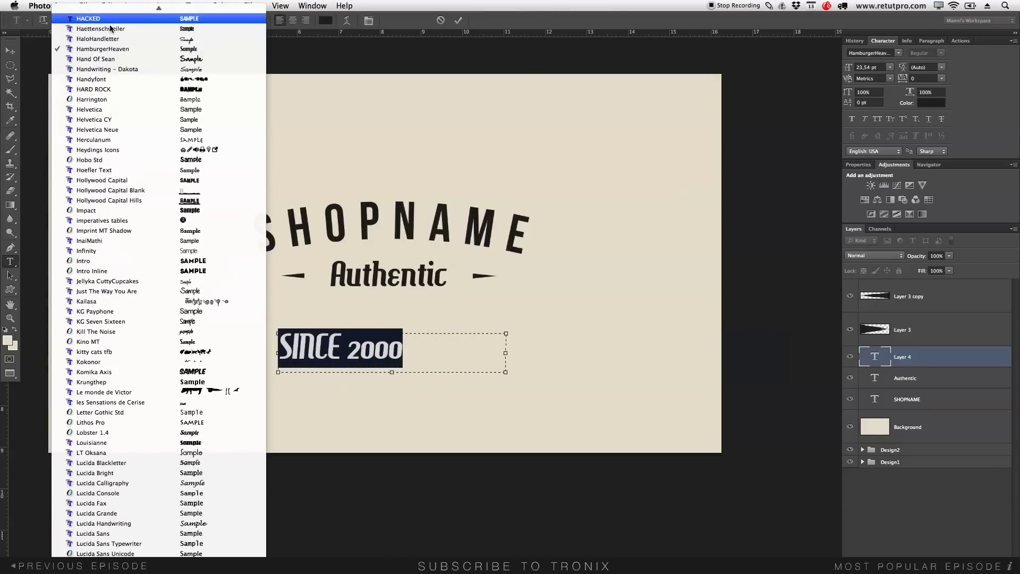
{"action": "left_click", "coordinate": [101, 130]}
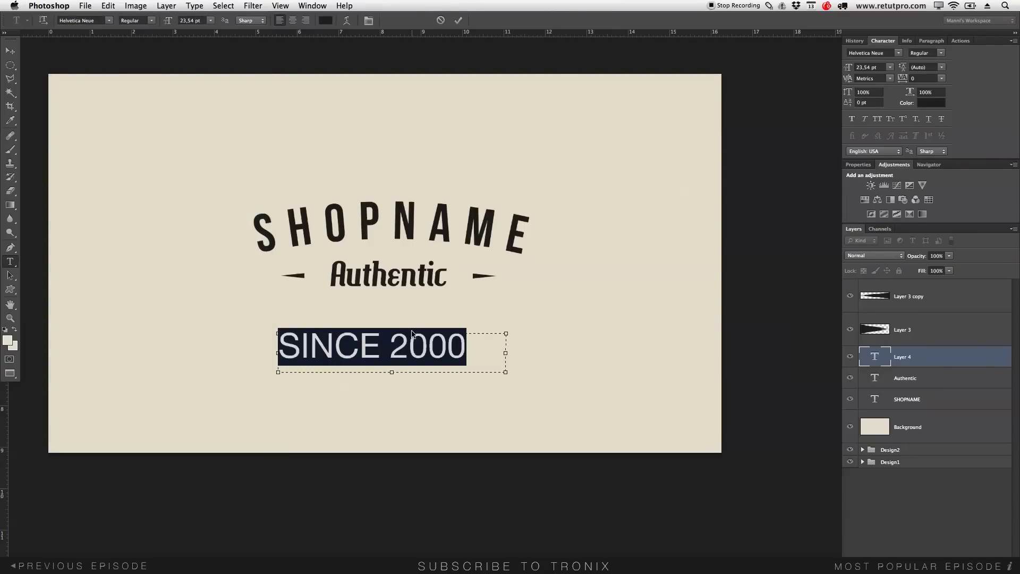
{"action": "left_click", "coordinate": [152, 23]}
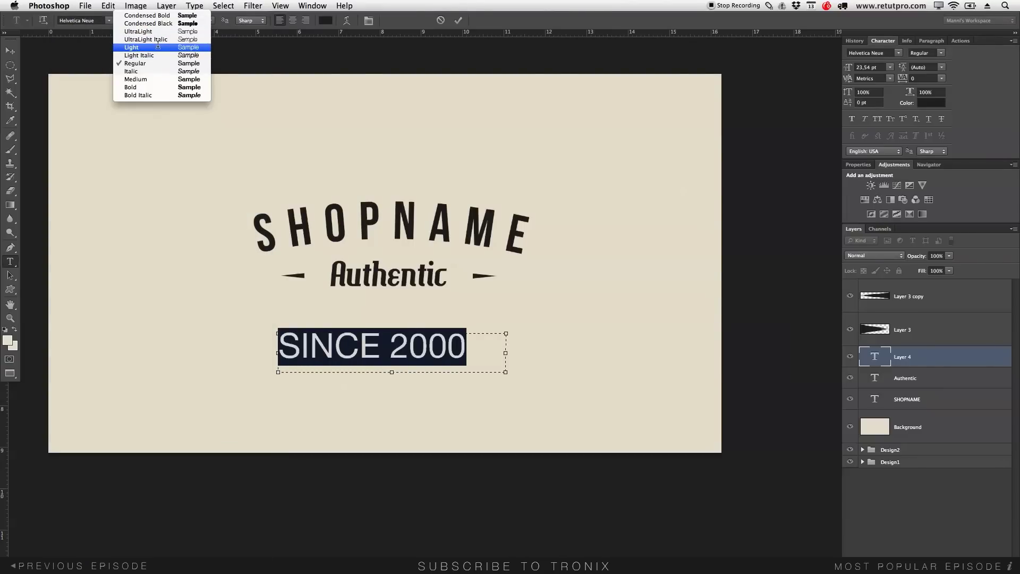
{"action": "left_click", "coordinate": [157, 46]}
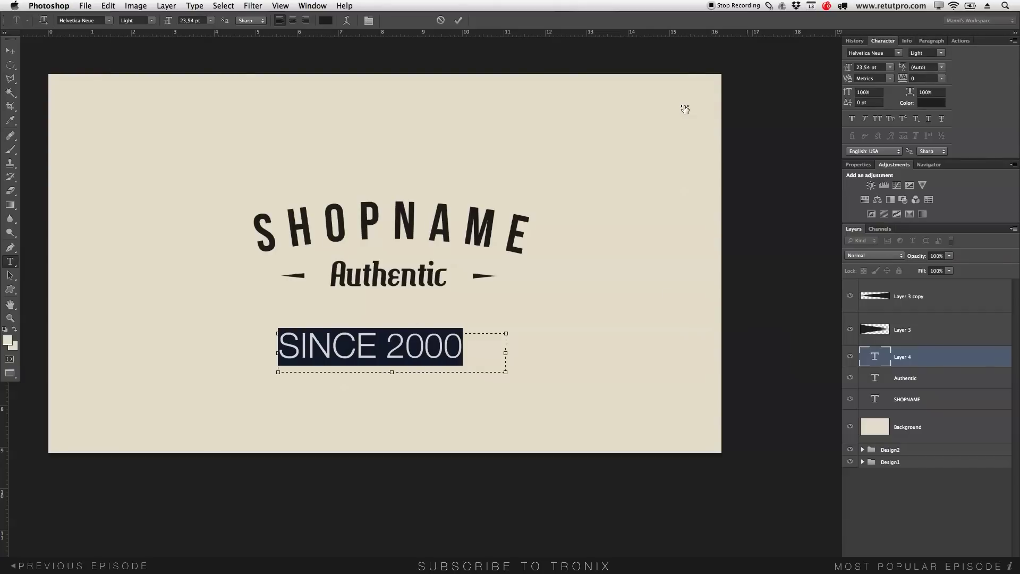
- Reduce the SINCE 2000 text to 6,01 pt, widen the gap between its two words with spaces, and commit it
{"action": "left_click_drag", "start_coordinate": [169, 21], "coordinate": [158, 17]}
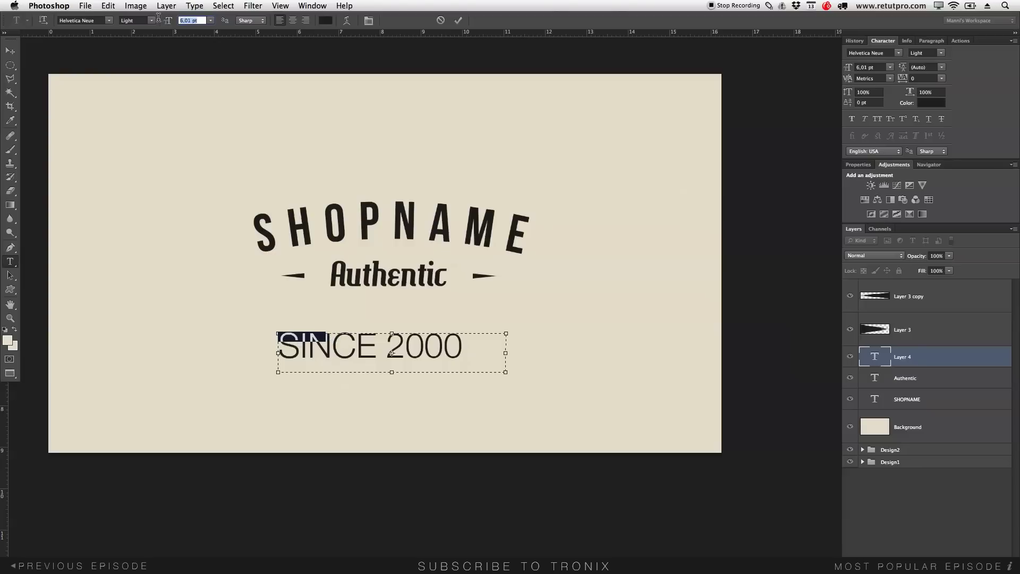
{"action": "left_click", "coordinate": [308, 336]}
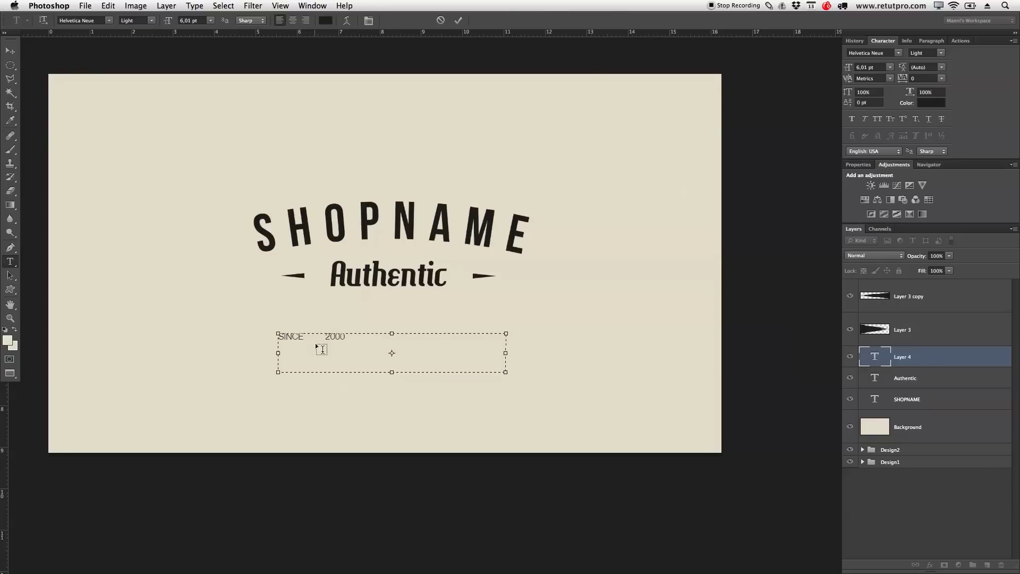
{"action": "left_click", "coordinate": [458, 20]}
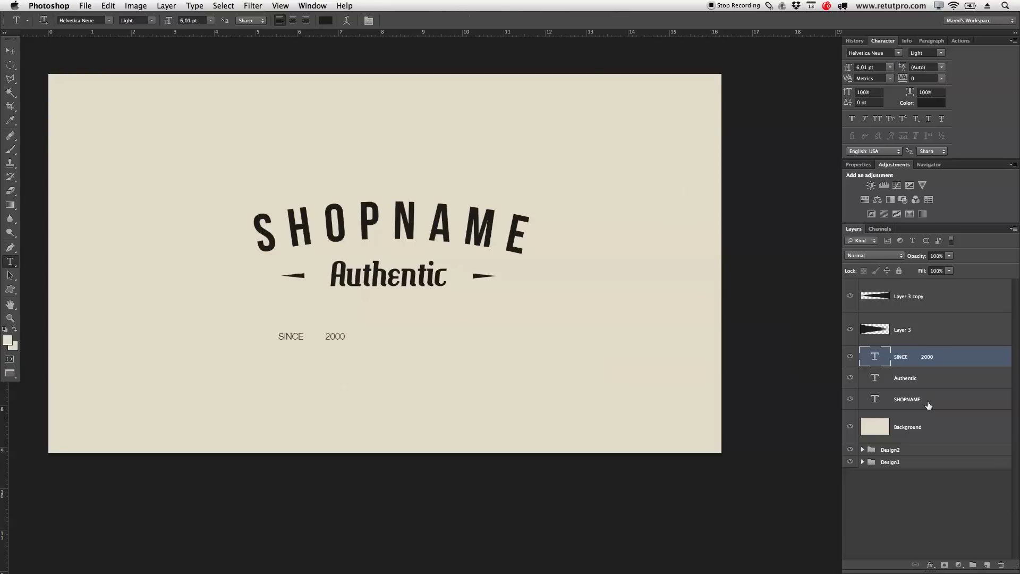
- Draw a small circular selection beside 2000 on a new top layer, fill it with the dark logo color, and deselect
{"action": "left_click", "coordinate": [943, 300]}
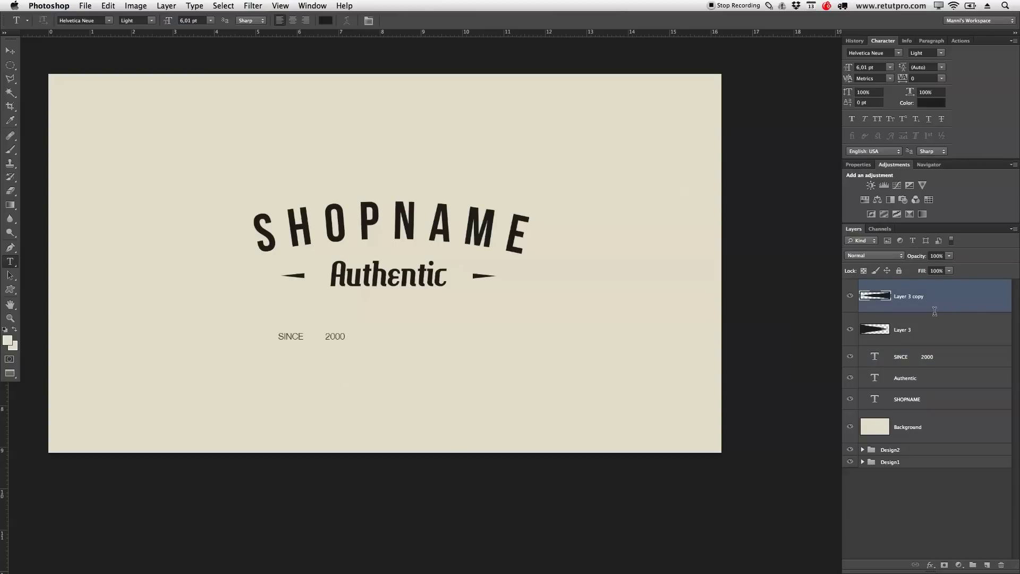
{"action": "left_click", "coordinate": [988, 567]}
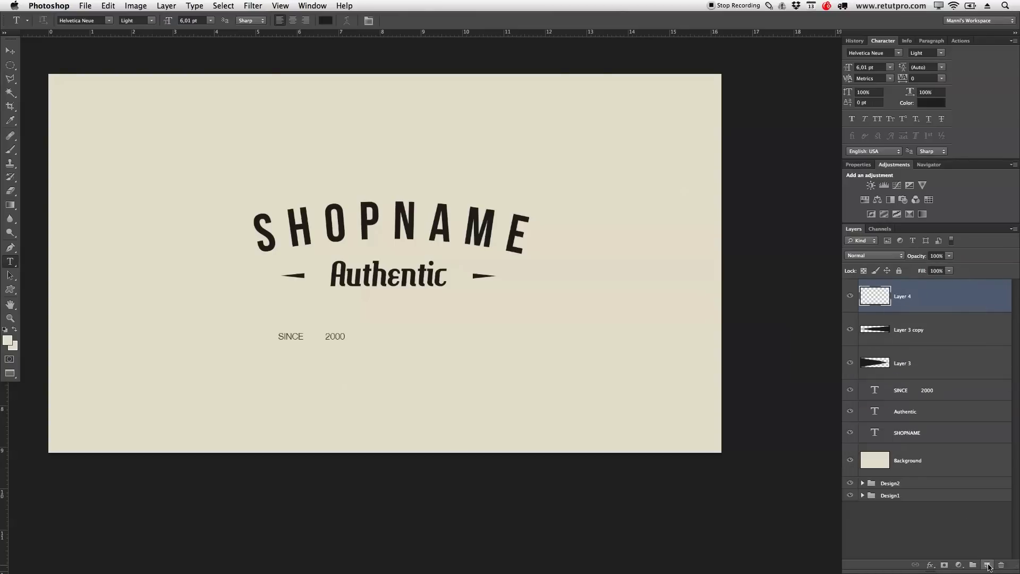
{"action": "left_click", "coordinate": [9, 65]}
{"action": "left_click_drag", "start_coordinate": [9, 66], "coordinate": [49, 72]}
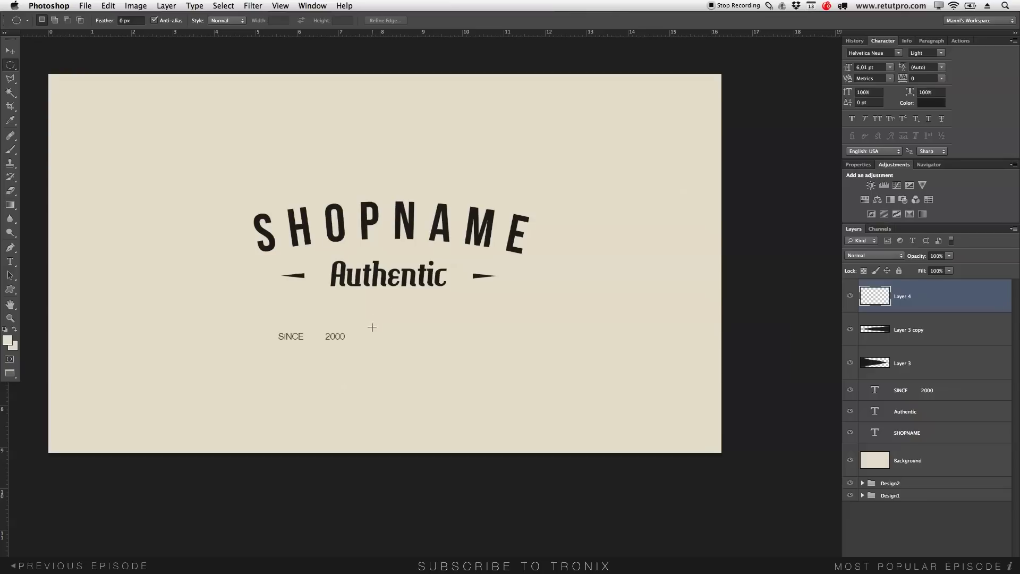
{"action": "left_click_drag", "start_coordinate": [350, 329], "coordinate": [368, 347]}
{"action": "left_click", "coordinate": [369, 350]}
{"action": "right_click", "coordinate": [360, 340]}
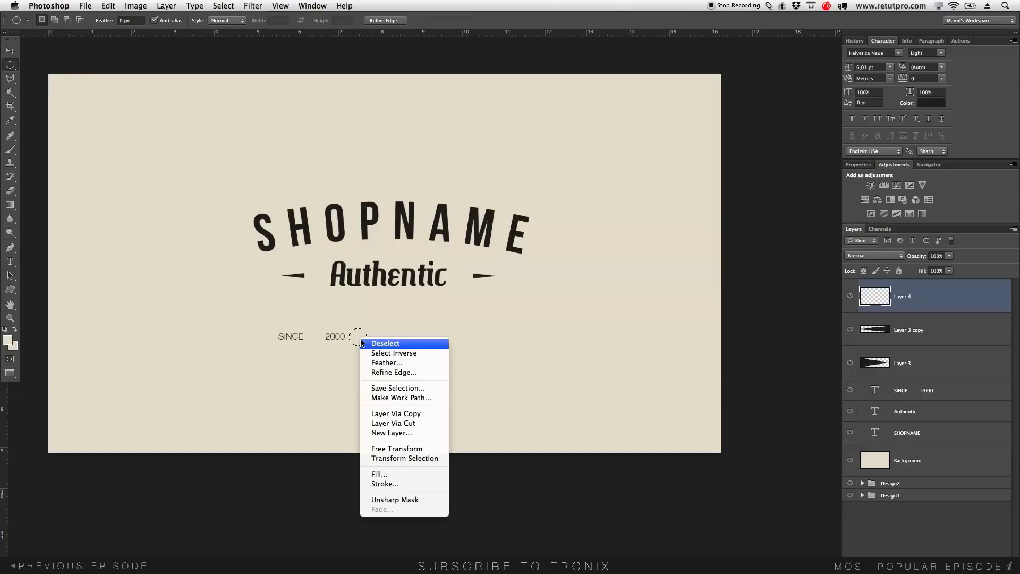
{"action": "left_click", "coordinate": [392, 475]}
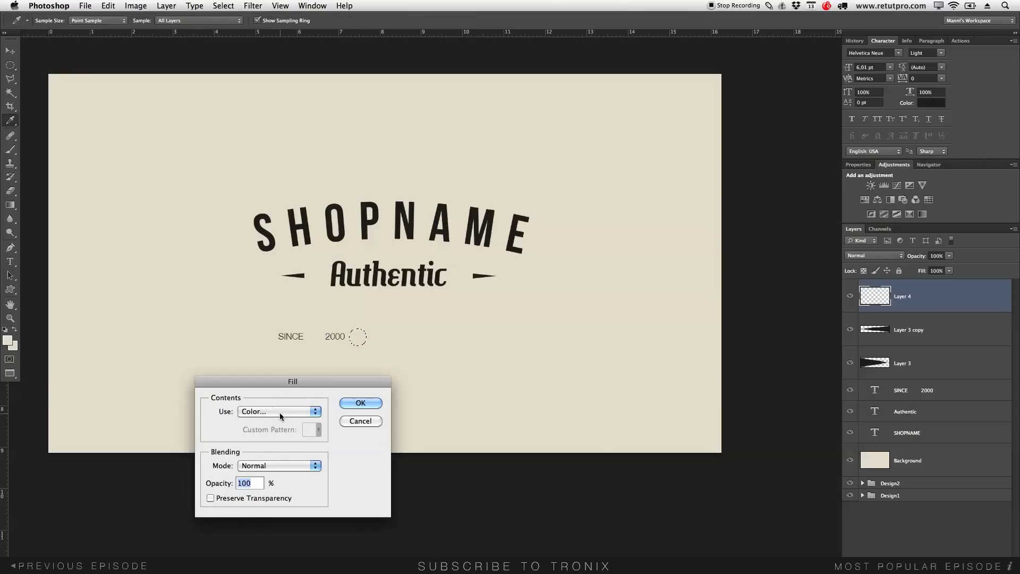
{"action": "left_click", "coordinate": [353, 403]}
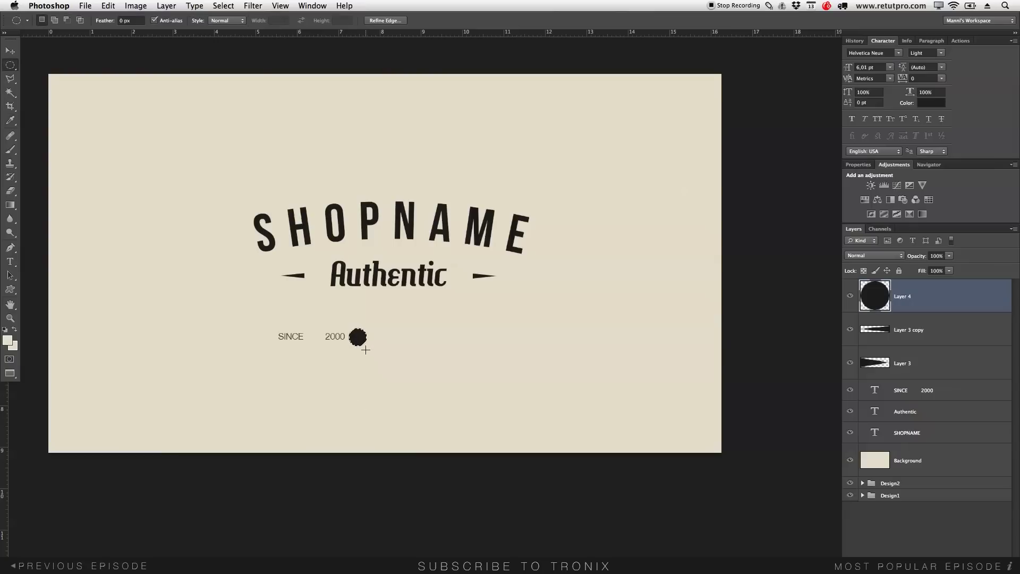
{"action": "key", "text": "super+d"}
- Duplicate the dark circle's layer
{"action": "key", "text": "super+j"}
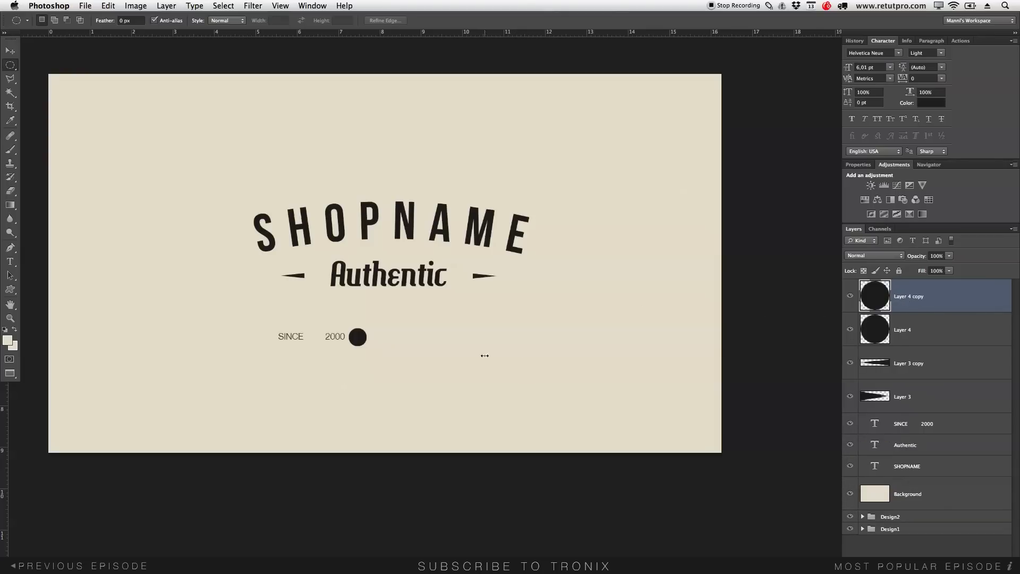
{"action": "key", "text": "super+t"}
{"action": "key", "text": "Return"}
{"action": "key", "text": "m"}
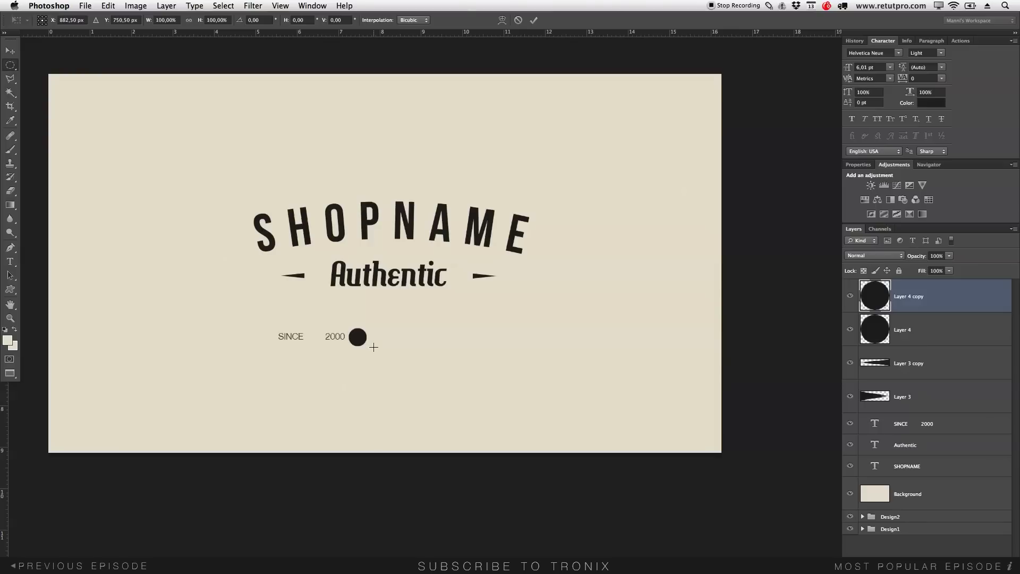
{"action": "key", "text": "z"}
{"action": "left_click_drag", "start_coordinate": [384, 357], "coordinate": [430, 358]}
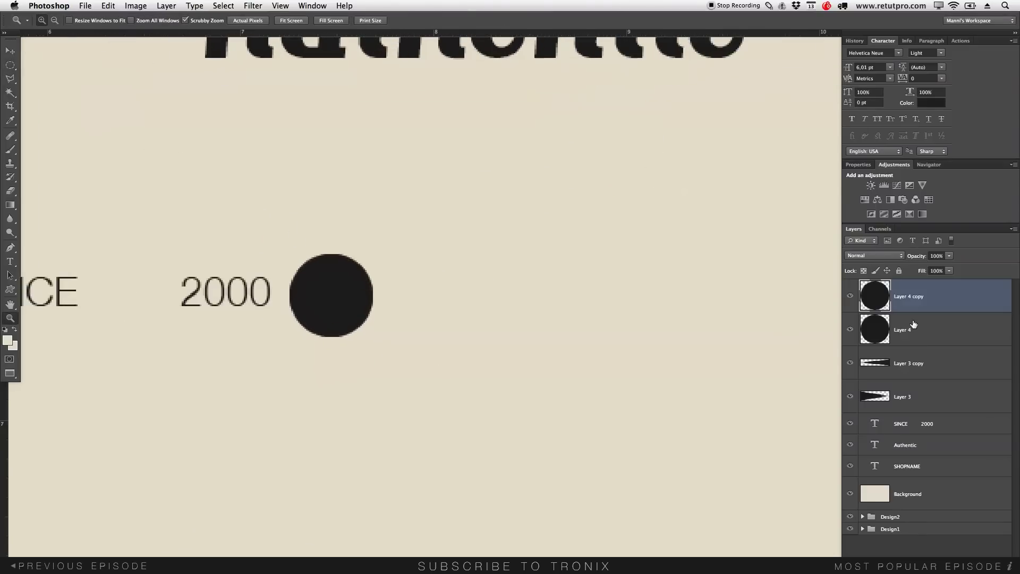
- Apply a white outside Stroke effect of 1 px to the original circle layer beneath its copy
{"action": "left_click", "coordinate": [914, 320]}
{"action": "left_click", "coordinate": [923, 332]}
{"action": "double_click", "coordinate": [924, 332]}
{"action": "left_click_drag", "start_coordinate": [861, 209], "coordinate": [584, 7]}
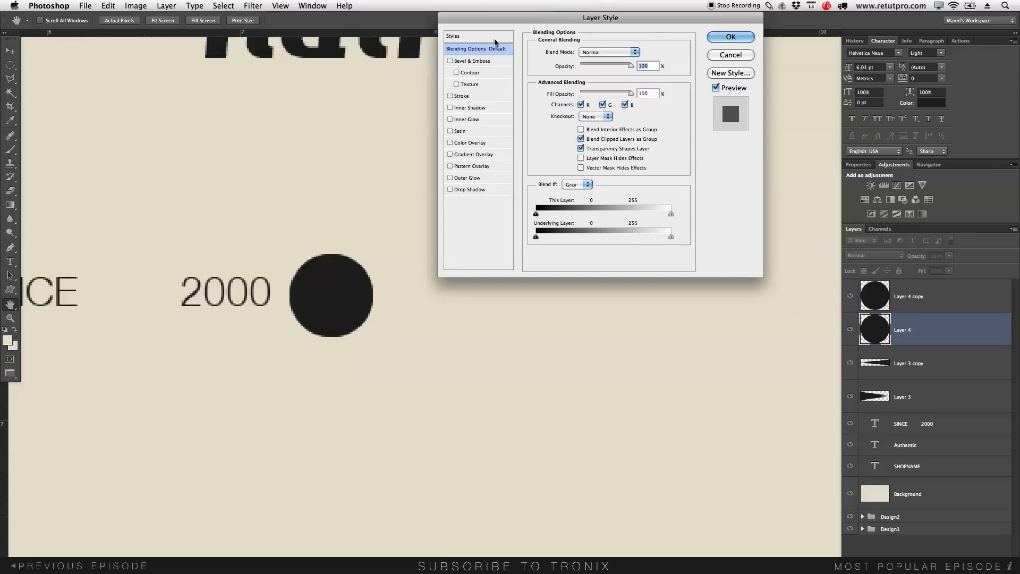
{"action": "left_click", "coordinate": [455, 96]}
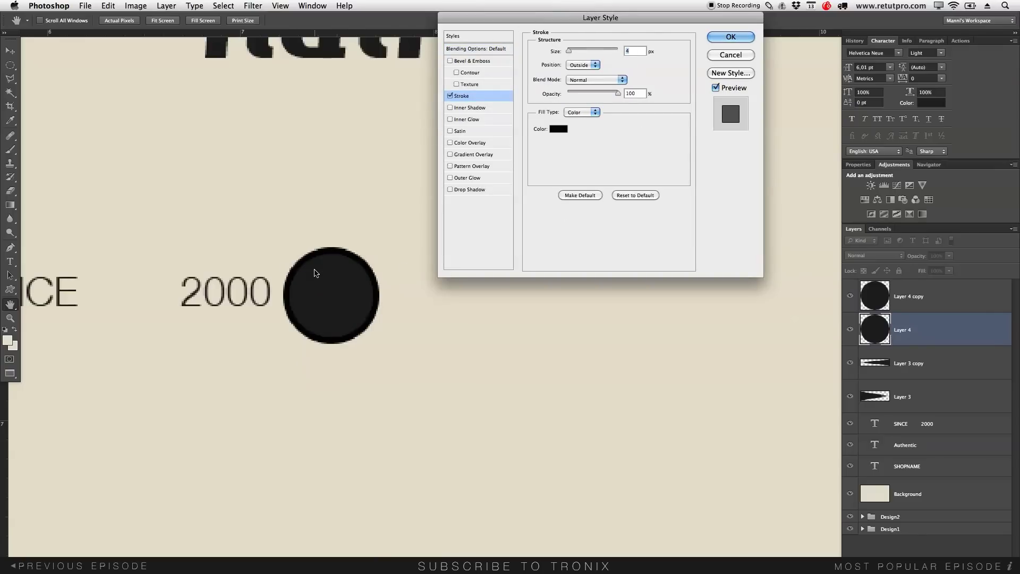
{"action": "left_click", "coordinate": [553, 129]}
{"action": "left_click_drag", "start_coordinate": [678, 141], "coordinate": [631, 33]}
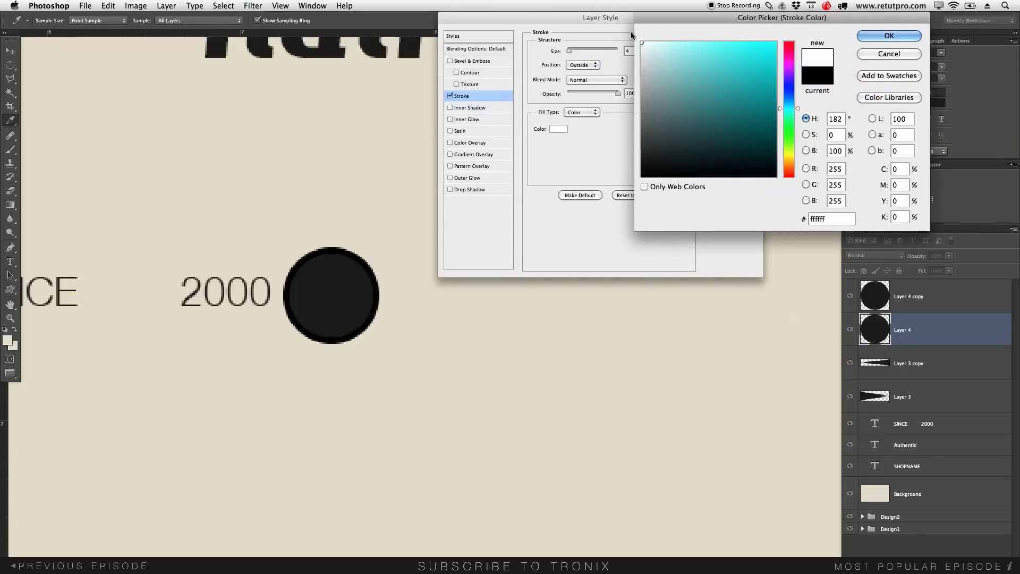
{"action": "left_click", "coordinate": [888, 36]}
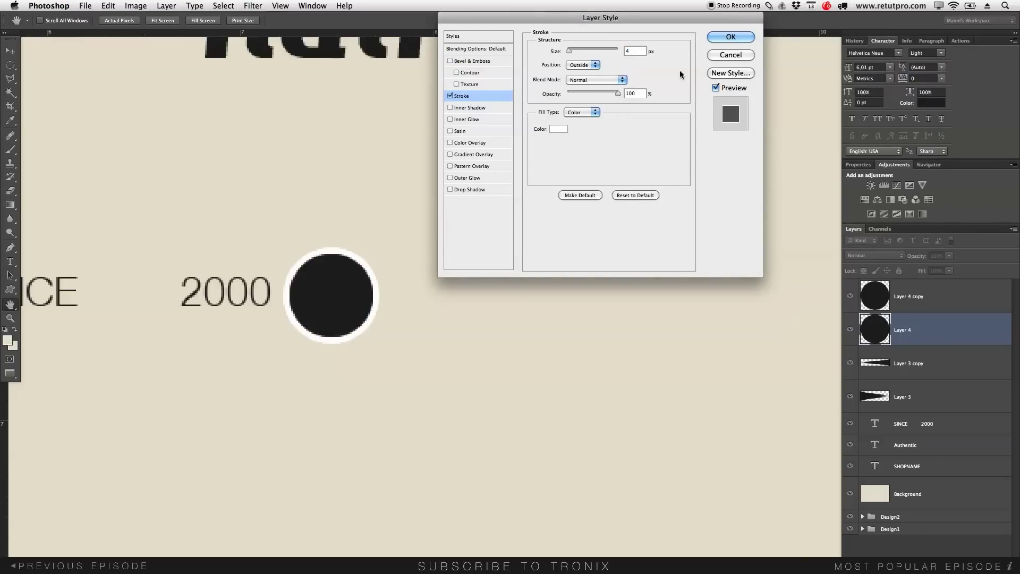
{"action": "double_click", "coordinate": [635, 51]}
{"action": "type", "text": "1"}
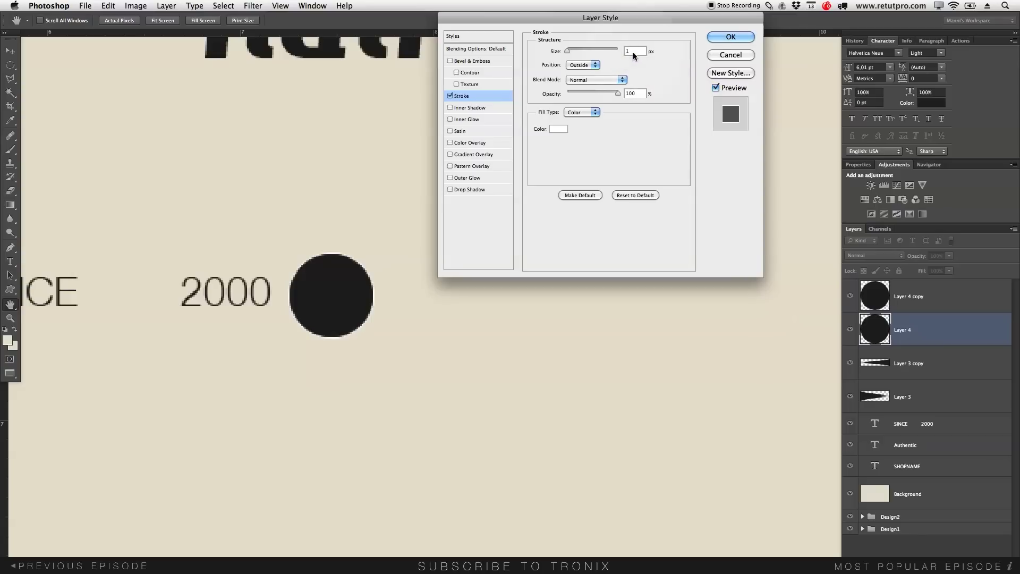
{"action": "left_click", "coordinate": [723, 39]}
{"action": "key", "text": "z"}
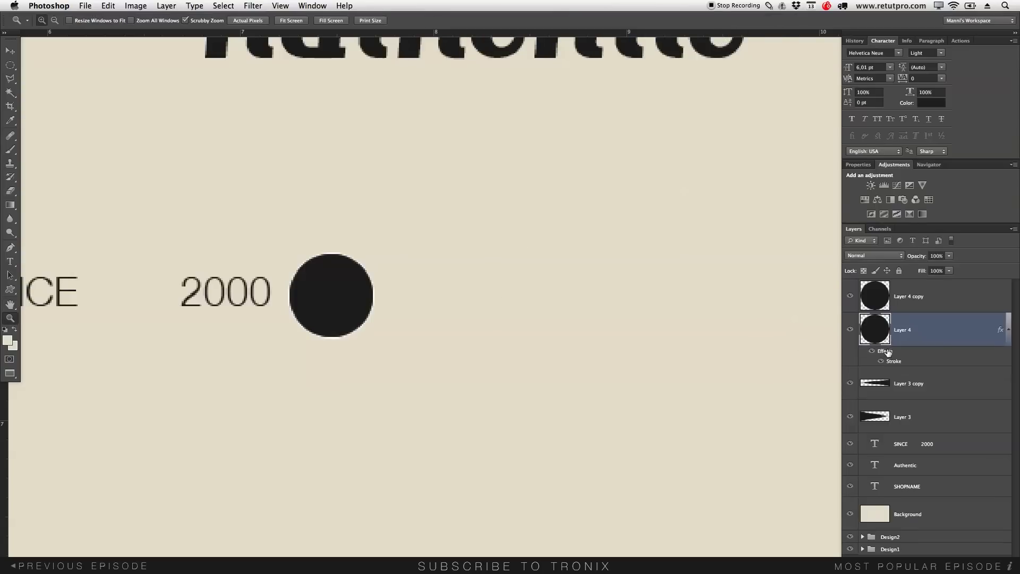
- Place the stroked circle layer above its copy and scale it proportionally about its centre to 88,24%
{"action": "left_click", "coordinate": [884, 329]}
{"action": "left_click_drag", "start_coordinate": [884, 329], "coordinate": [884, 285]}
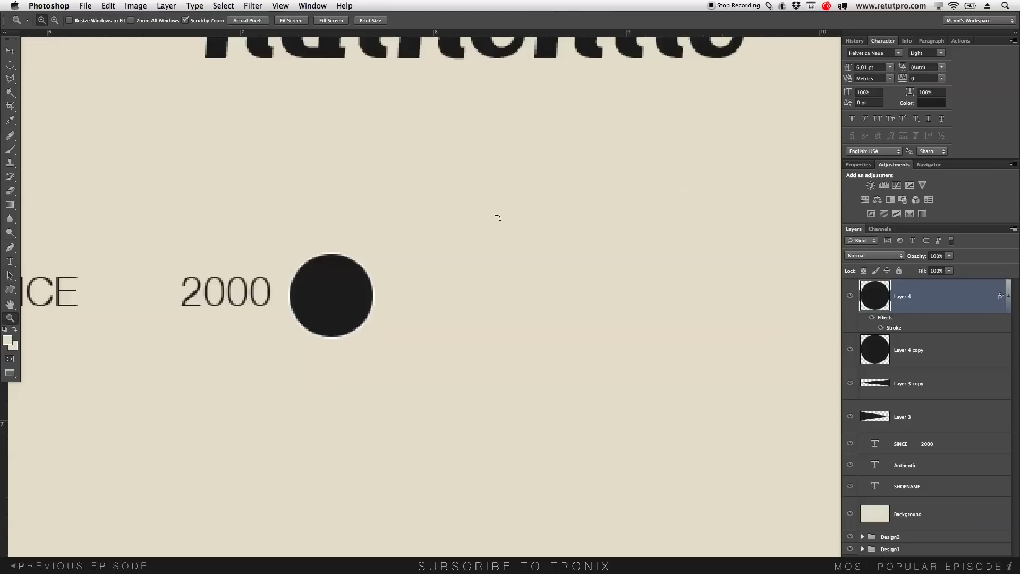
{"action": "key", "text": "ctrl+t"}
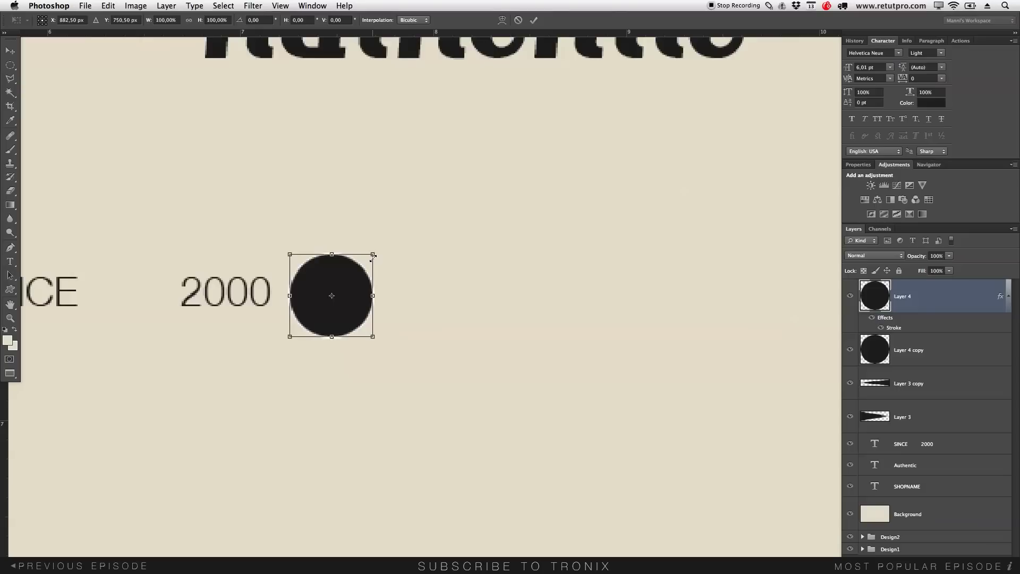
{"action": "left_click_drag", "start_coordinate": [373, 253], "coordinate": [366, 260]}
{"action": "key", "text": "Right"}
{"action": "key", "text": "Right"}
{"action": "key", "text": "Right"}
{"action": "key", "text": "Up"}
{"action": "key", "text": "Up"}
{"action": "key", "text": "Up"}
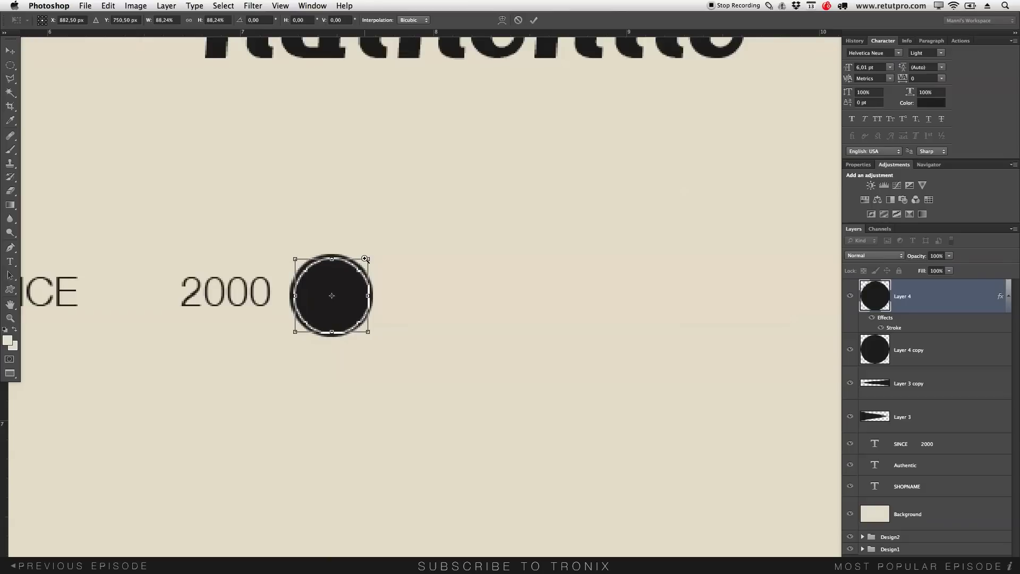
{"action": "key", "text": "Return"}
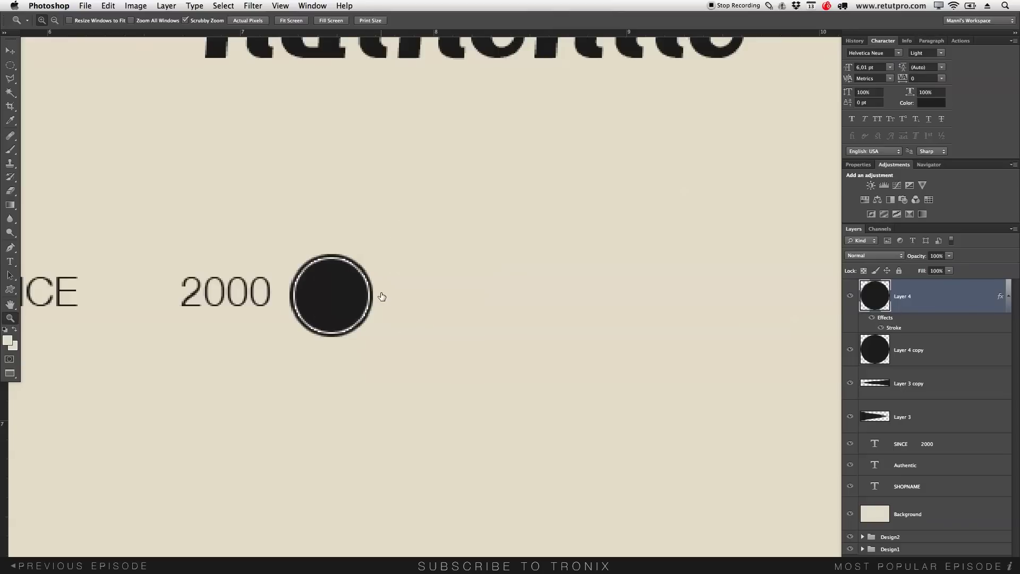
- Change the inner circle's stroke color to the beige sampled from the canvas background, e6dfcd
{"action": "double_click", "coordinate": [937, 300]}
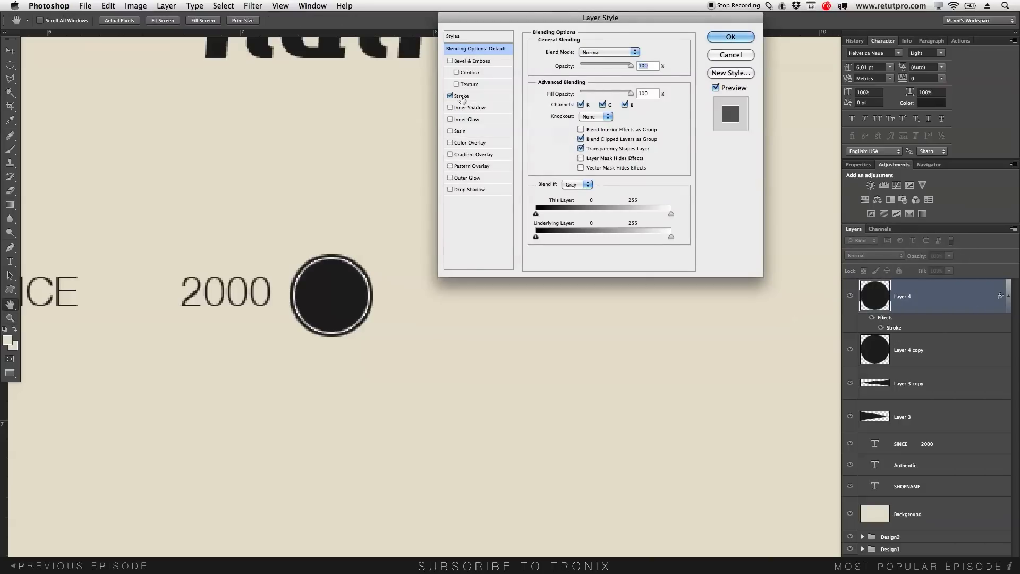
{"action": "left_click", "coordinate": [461, 97]}
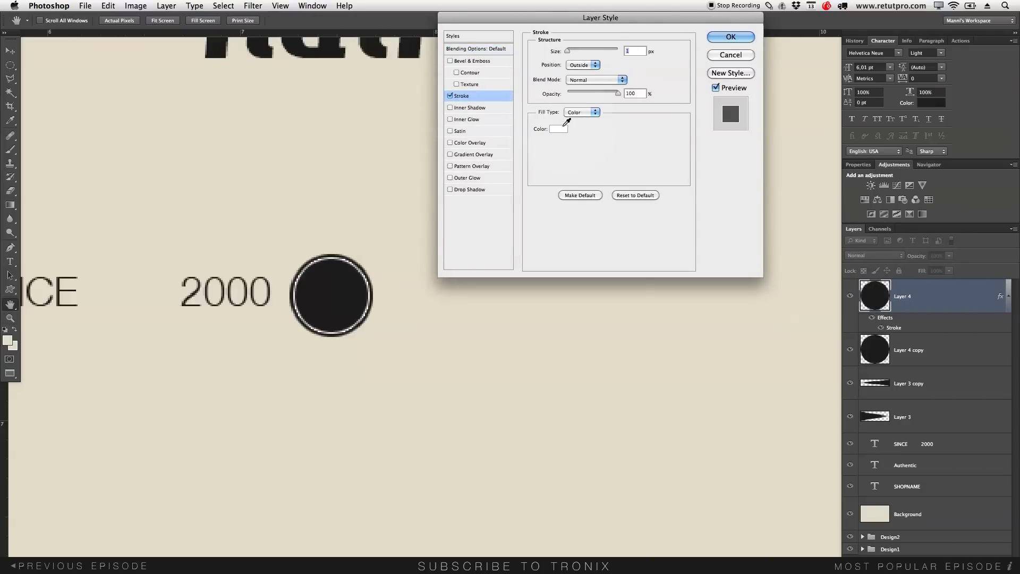
{"action": "left_click", "coordinate": [559, 129]}
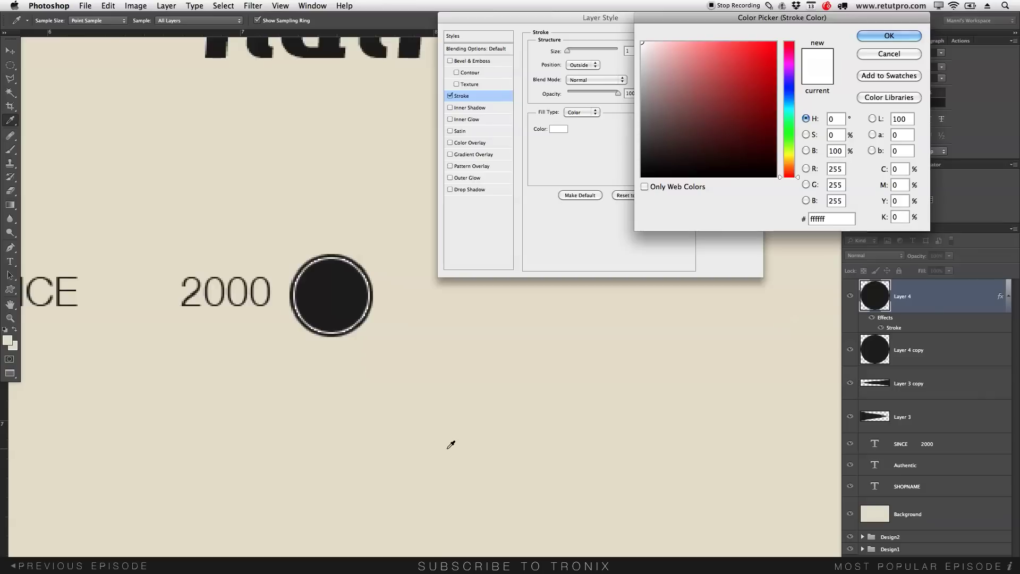
{"action": "left_click", "coordinate": [460, 376]}
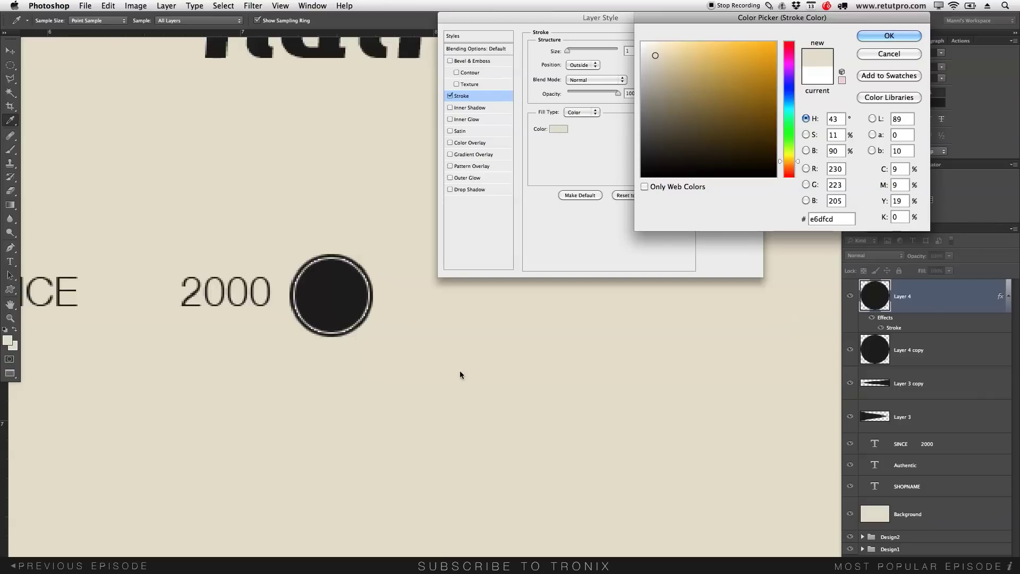
{"action": "left_click", "coordinate": [876, 34]}
{"action": "left_click", "coordinate": [743, 40]}
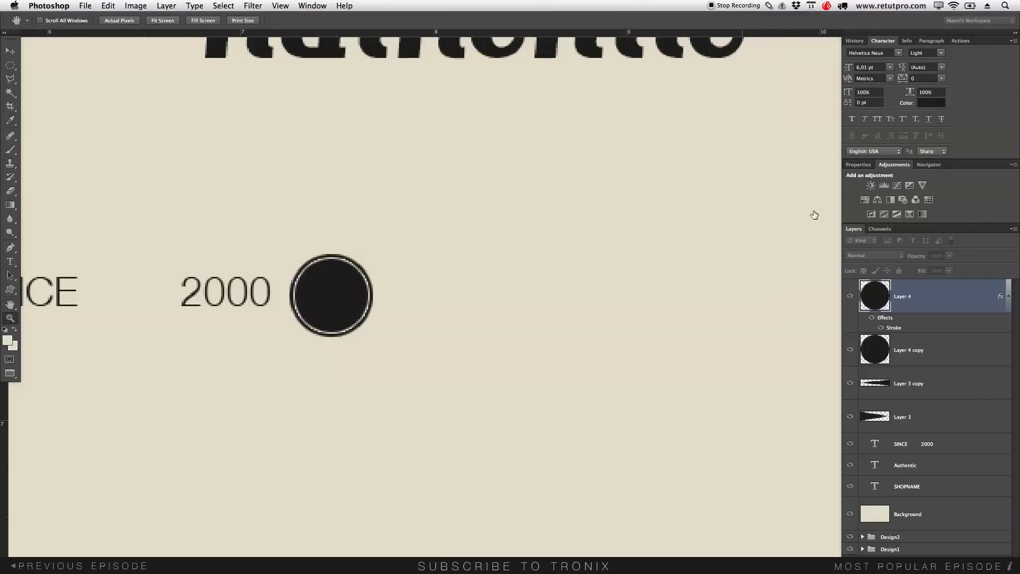
{"action": "key", "text": "z"}
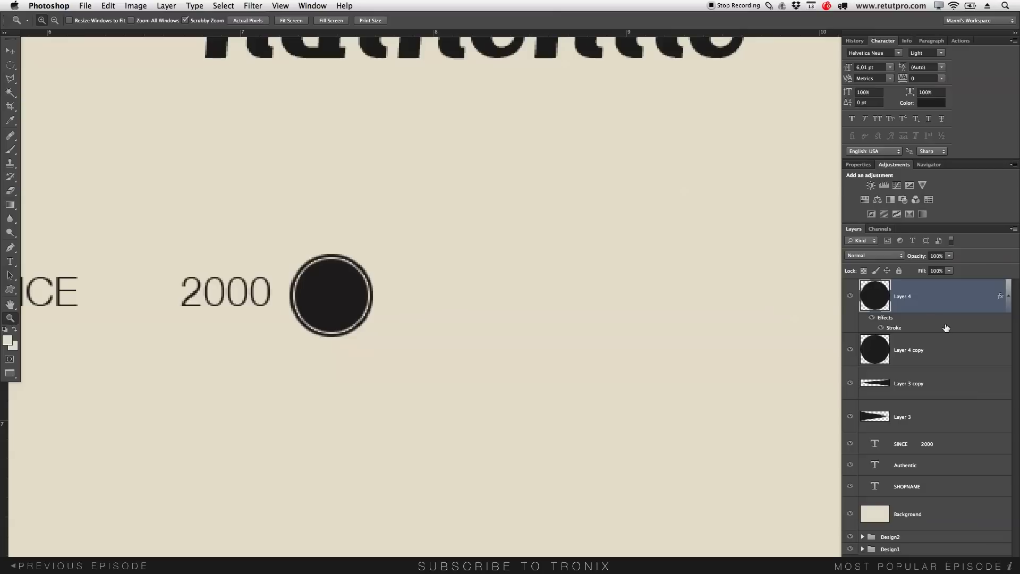
- Select both circle layers and move them together into the gap between SINCE and 2000, level with the text
{"action": "left_click", "coordinate": [933, 350], "text": "shift"}
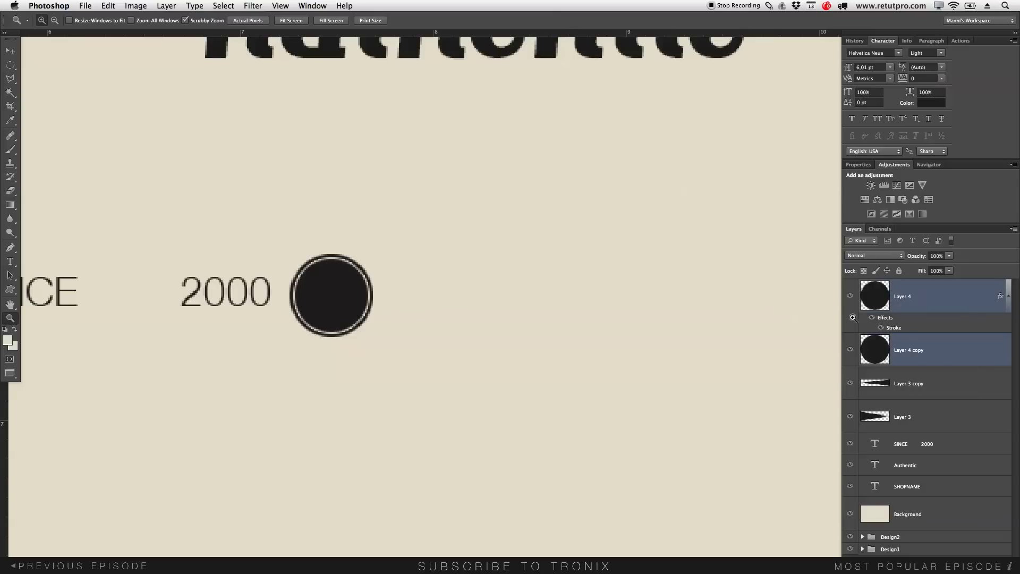
{"action": "left_click", "coordinate": [717, 309], "text": "alt"}
{"action": "left_click", "coordinate": [683, 312], "text": "alt"}
{"action": "key", "text": "v"}
{"action": "left_click_drag", "start_coordinate": [611, 315], "coordinate": [558, 317]}
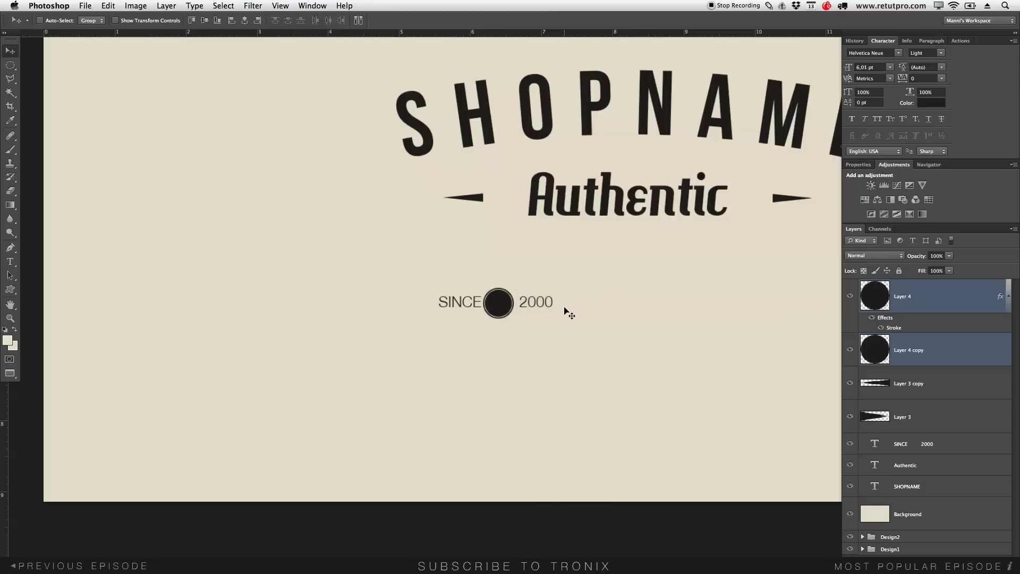
{"action": "key", "text": "Right"}
{"action": "key", "text": "Right"}
{"action": "key", "text": "Right"}
{"action": "key", "text": "Right"}
{"action": "key", "text": "Right"}
{"action": "key", "text": "Right"}
{"action": "key", "text": "Right"}
{"action": "key", "text": "Right"}
{"action": "key", "text": "Left"}
{"action": "key", "text": "Left"}
{"action": "key", "text": "Left"}
{"action": "key", "text": "Left"}
{"action": "key", "text": "Up"}
- Scale both circles proportionally to 88,24% and nudge them up and right to centre them between SINCE and 2000
{"action": "key", "text": "super+t"}
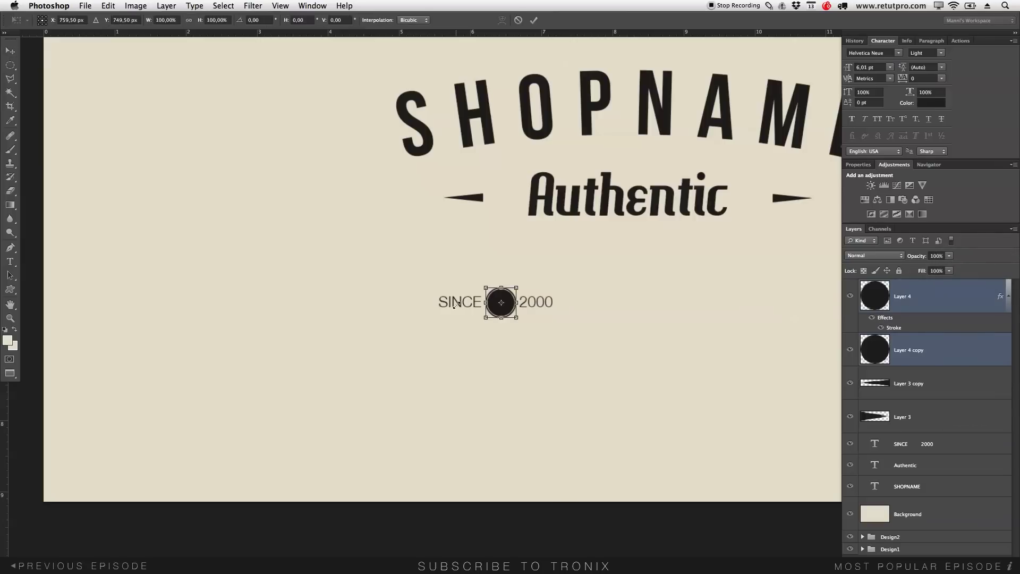
{"action": "left_click_drag", "start_coordinate": [517, 287], "coordinate": [513, 290]}
{"action": "key", "text": "Return"}
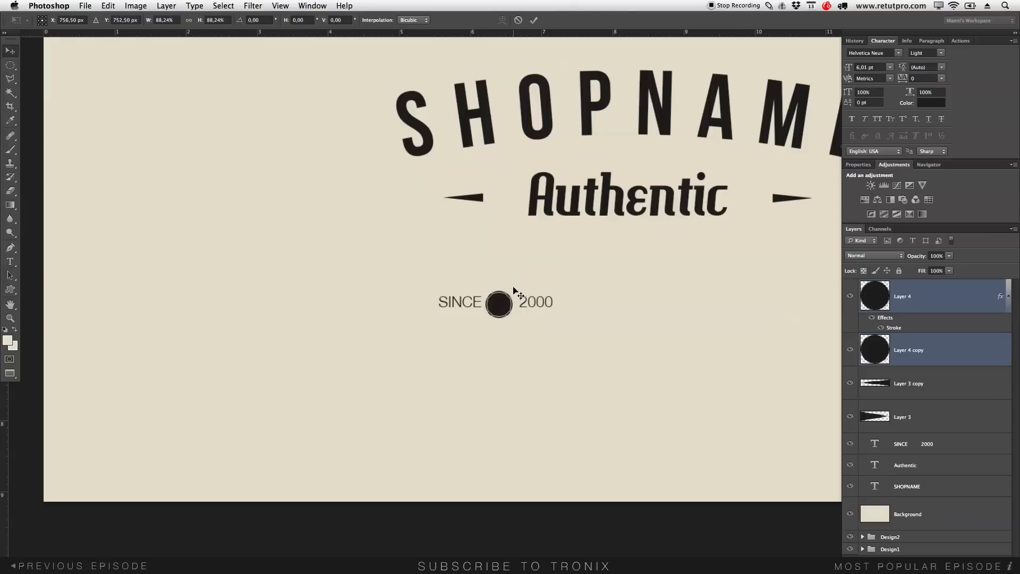
{"action": "key", "text": "Up"}
{"action": "key", "text": "Up"}
{"action": "key", "text": "Up"}
{"action": "key", "text": "Right"}
{"action": "key", "text": "Right"}
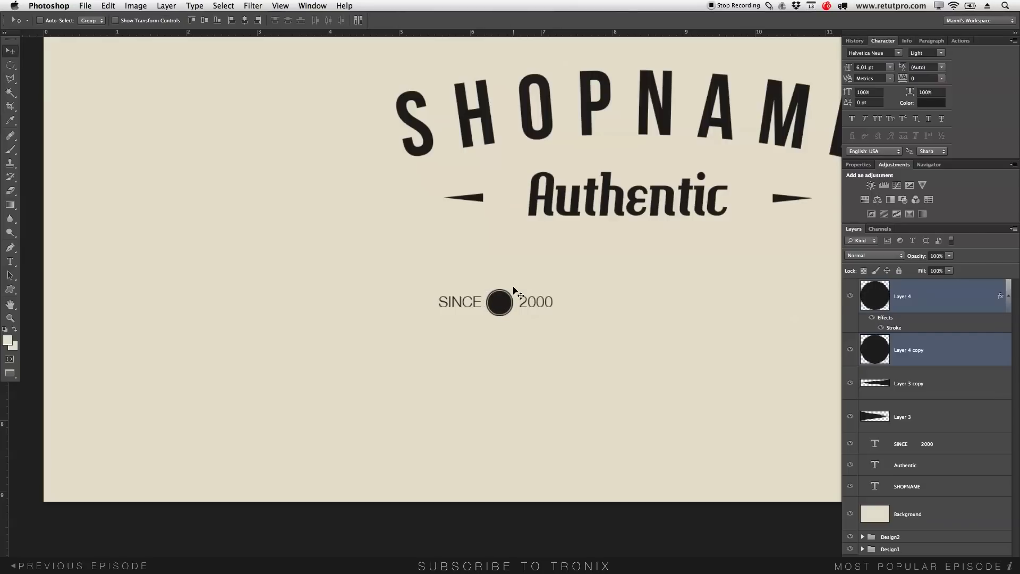
{"action": "key", "text": "Right"}
- Draw a small paragraph text box in the empty area below the SINCE 2000 line and enter the letter S
{"action": "key", "text": "t"}
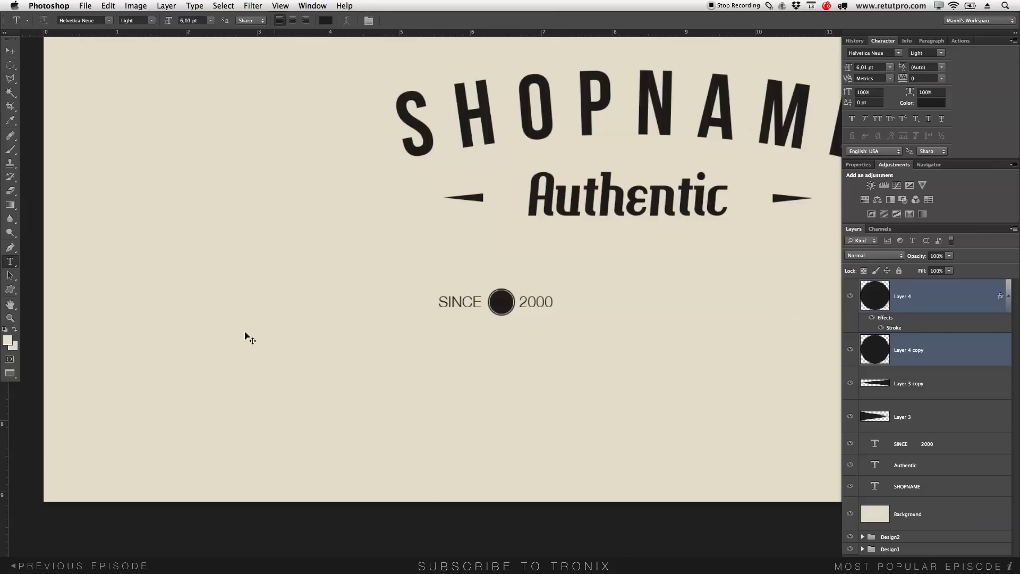
{"action": "left_click_drag", "start_coordinate": [439, 359], "coordinate": [476, 284]}
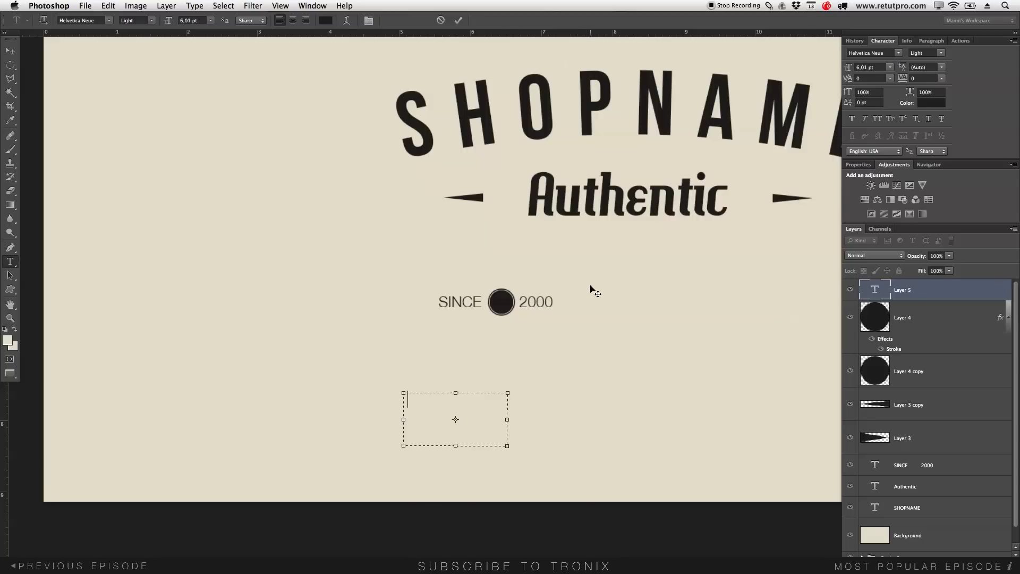
{"action": "left_click", "coordinate": [533, 215]}
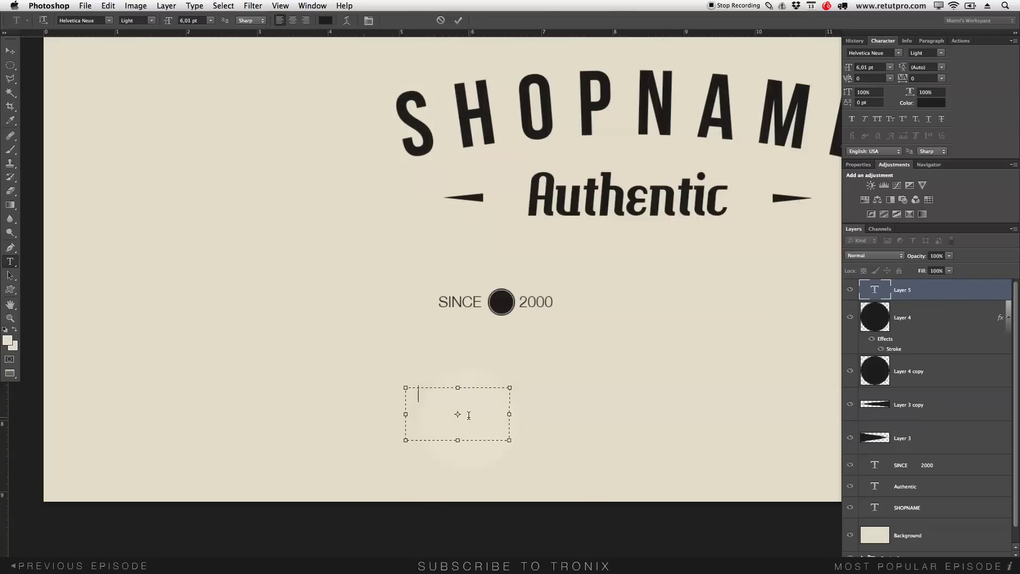
{"action": "type", "text": "S"}
{"action": "left_click_drag", "start_coordinate": [425, 397], "coordinate": [434, 370]}
{"action": "type", "text": "S"}
- Change the S text color to the beige sampled from the canvas background and commit the text
{"action": "left_click", "coordinate": [325, 20]}
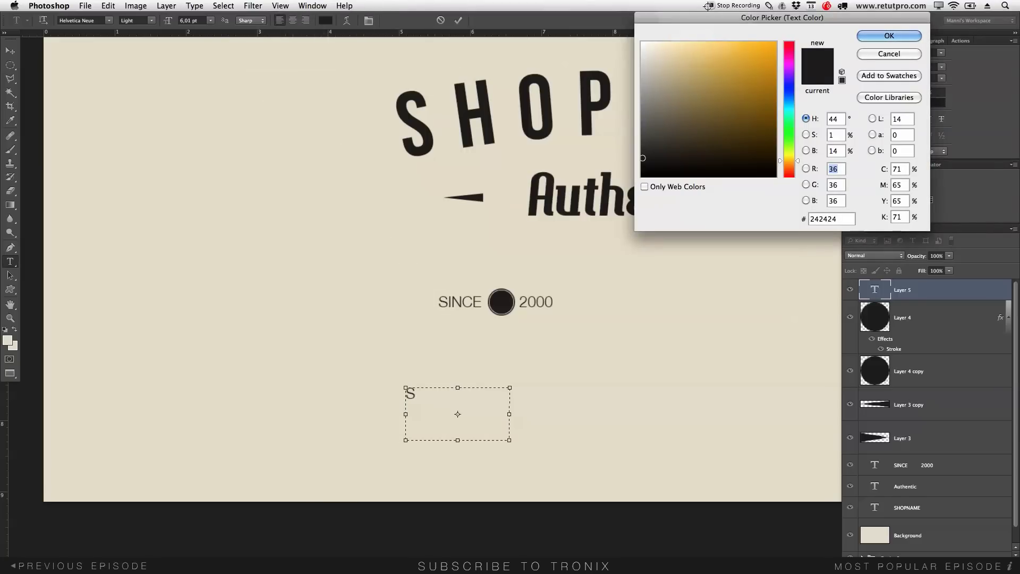
{"action": "left_click", "coordinate": [333, 193]}
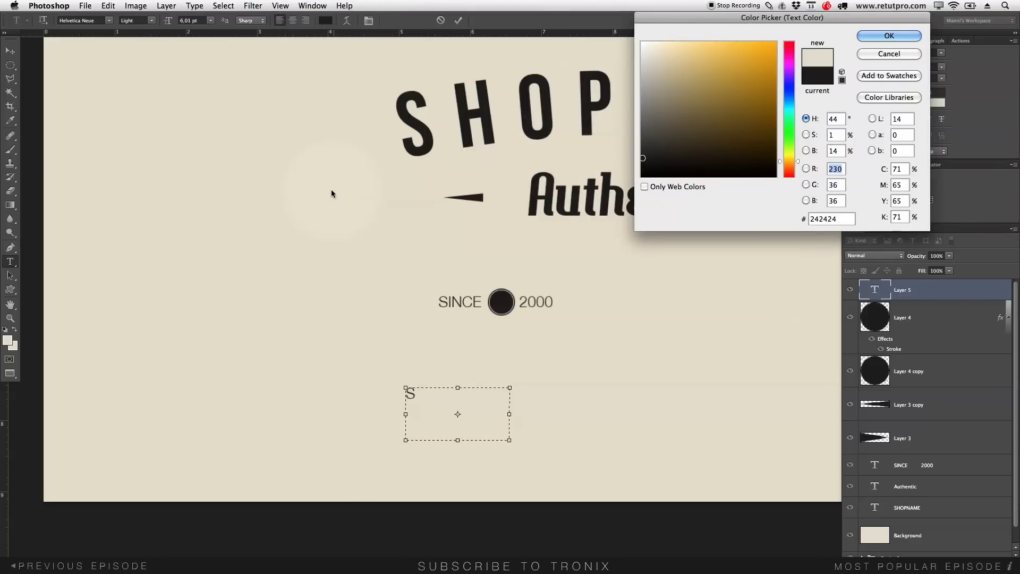
{"action": "left_click", "coordinate": [889, 36]}
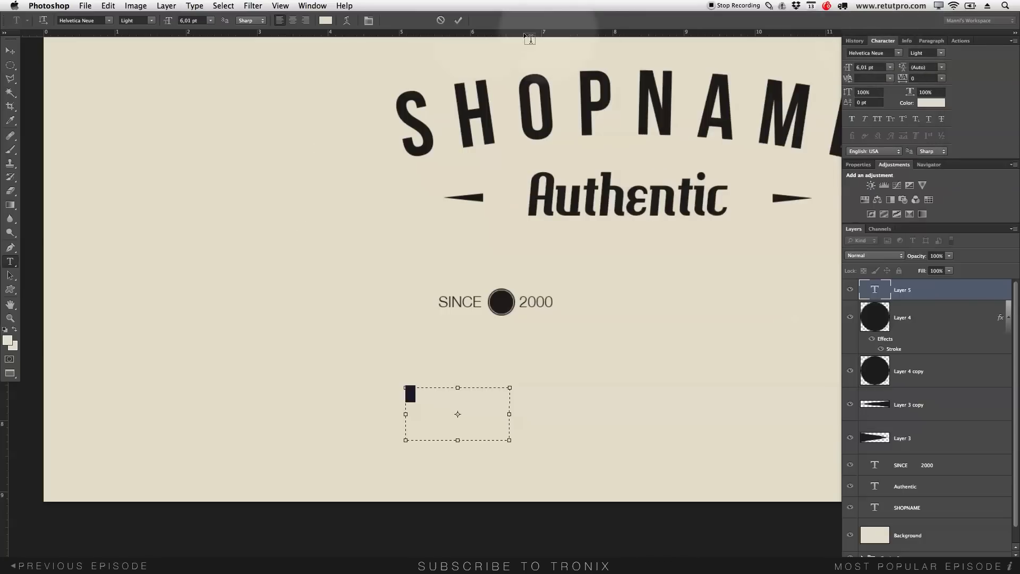
{"action": "left_click", "coordinate": [459, 21]}
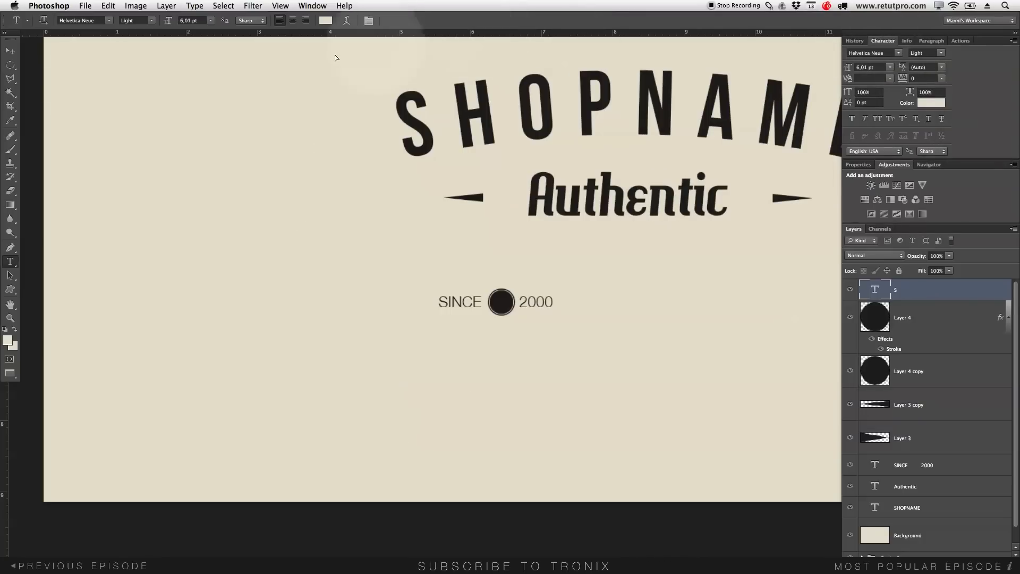
- Move the beige S into the dark circle between SINCE and 2000 and nudge it right to centre it
{"action": "left_click", "coordinate": [10, 51]}
{"action": "left_click_drag", "start_coordinate": [436, 408], "coordinate": [521, 303]}
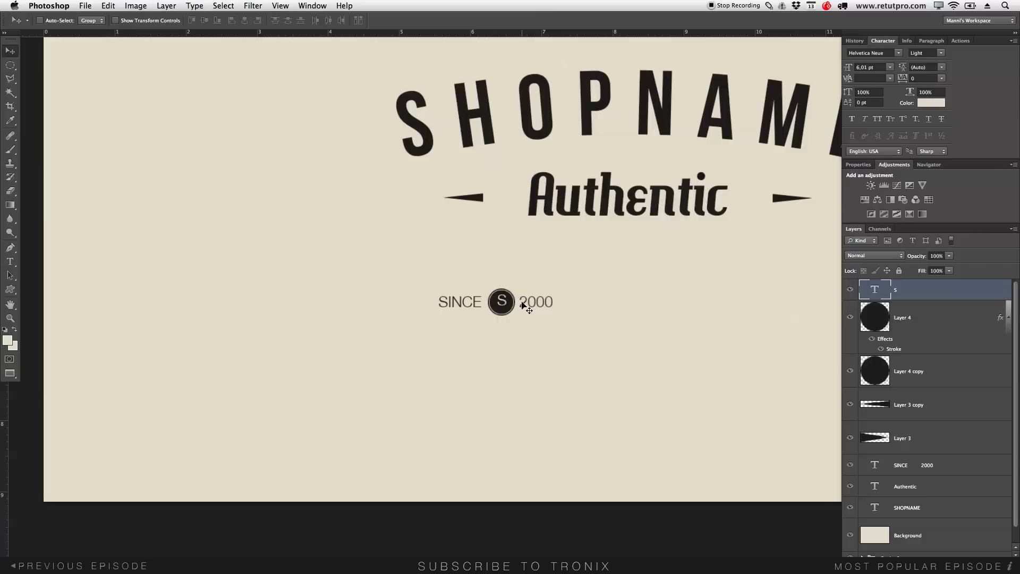
{"action": "key", "text": "Right"}
- Select the S, both circle layers and the SINCE 2000 text, excluding the triangles, and move them together beneath Authentic
{"action": "key", "text": "z"}
{"action": "left_click_drag", "start_coordinate": [567, 318], "coordinate": [576, 338]}
{"action": "scroll", "coordinate": [577, 338], "scroll_direction": "right", "scroll_amount": 2}
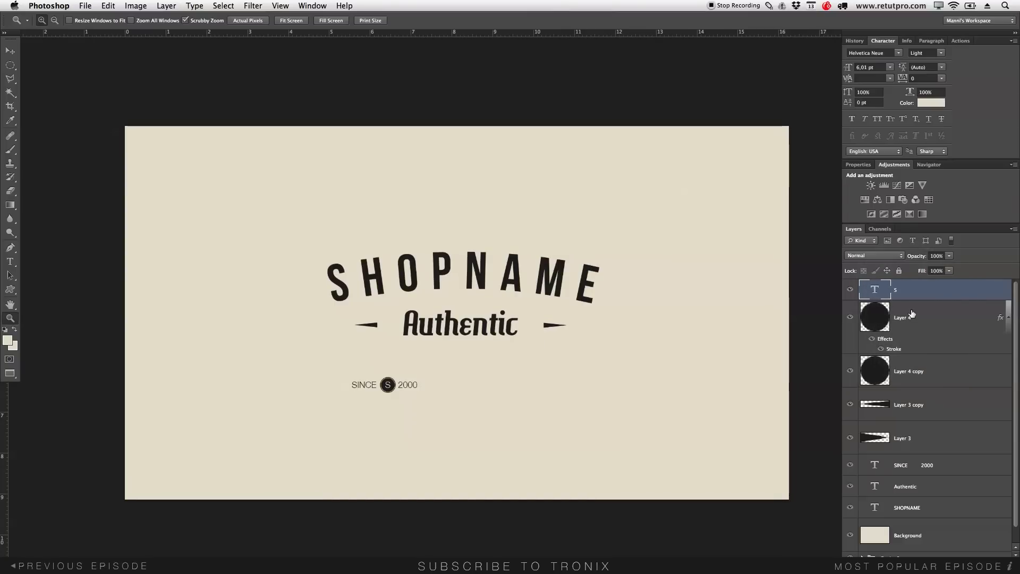
{"action": "left_click", "coordinate": [911, 319], "text": "shift"}
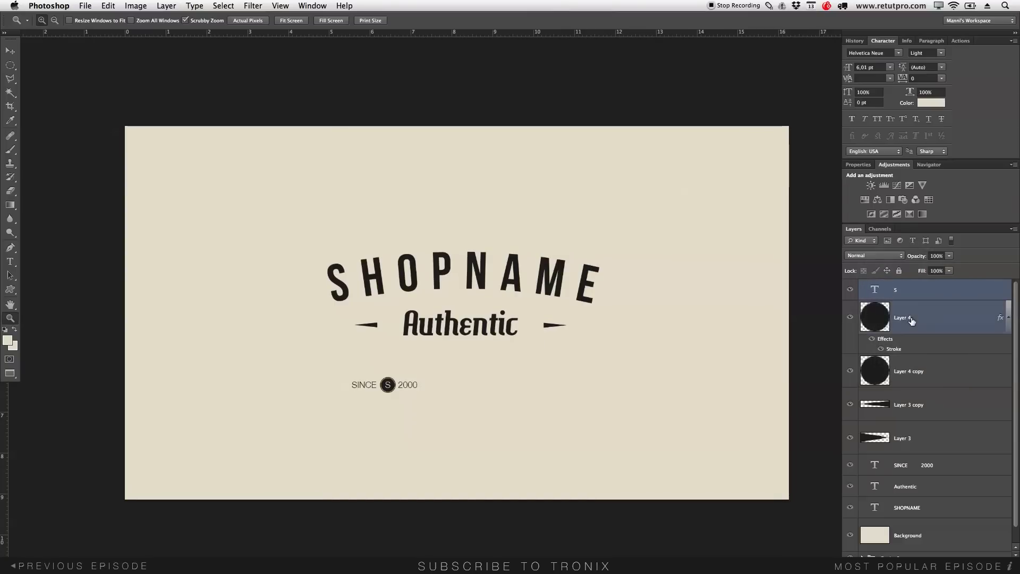
{"action": "left_click", "coordinate": [937, 377], "text": "shift"}
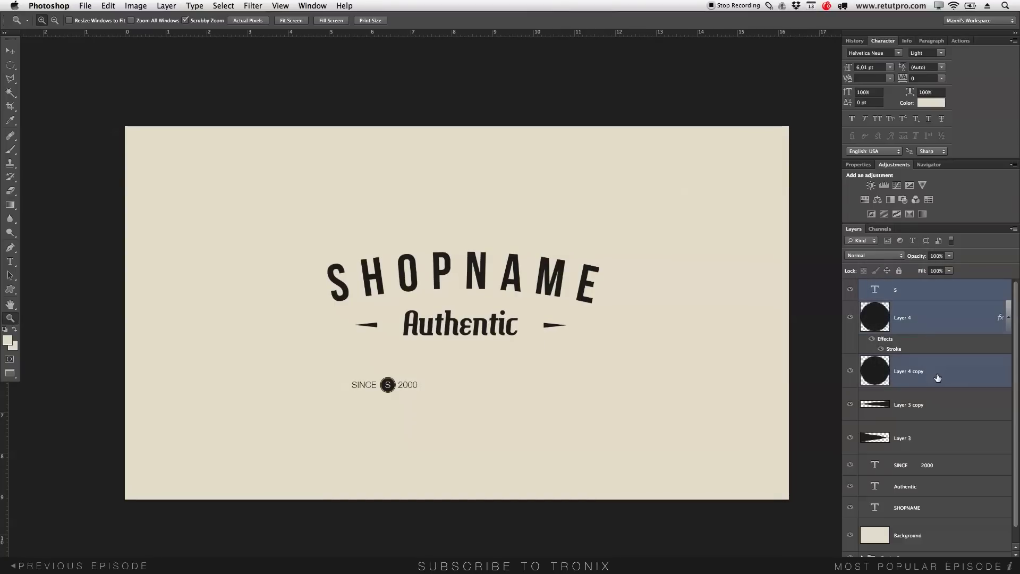
{"action": "left_click", "coordinate": [939, 467], "text": "shift"}
{"action": "left_click", "coordinate": [918, 412], "text": "super"}
{"action": "left_click", "coordinate": [948, 447], "text": "super"}
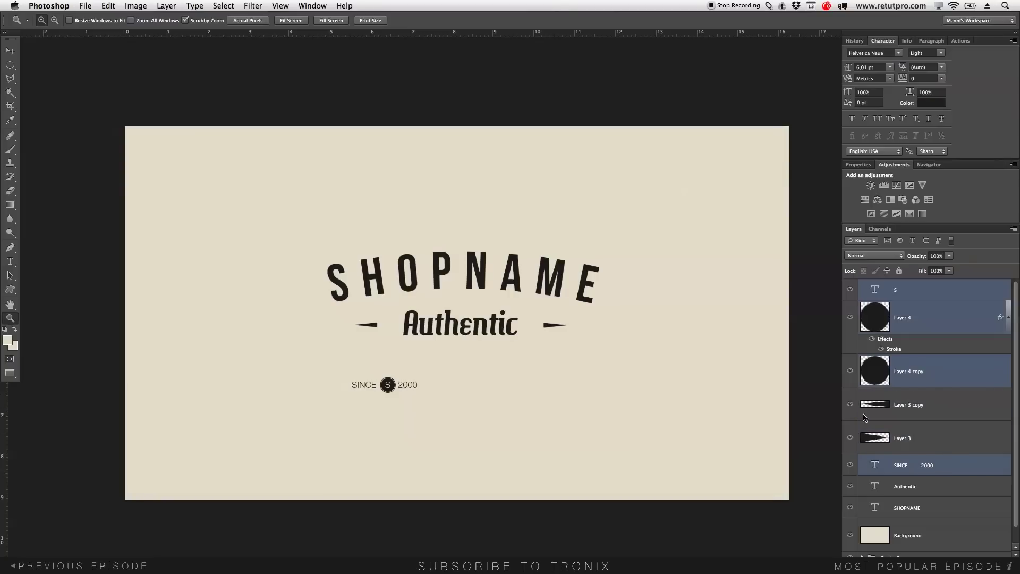
{"action": "left_click", "coordinate": [12, 53]}
{"action": "left_click_drag", "start_coordinate": [455, 406], "coordinate": [504, 378]}
- Nudge the selected SINCE 2000 line and badge down and slightly sideways to centre them under Authentic
{"action": "key", "text": "Left"}
{"action": "key", "text": "Left"}
{"action": "key", "text": "Down"}
{"action": "key", "text": "Down"}
{"action": "key", "text": "Down"}
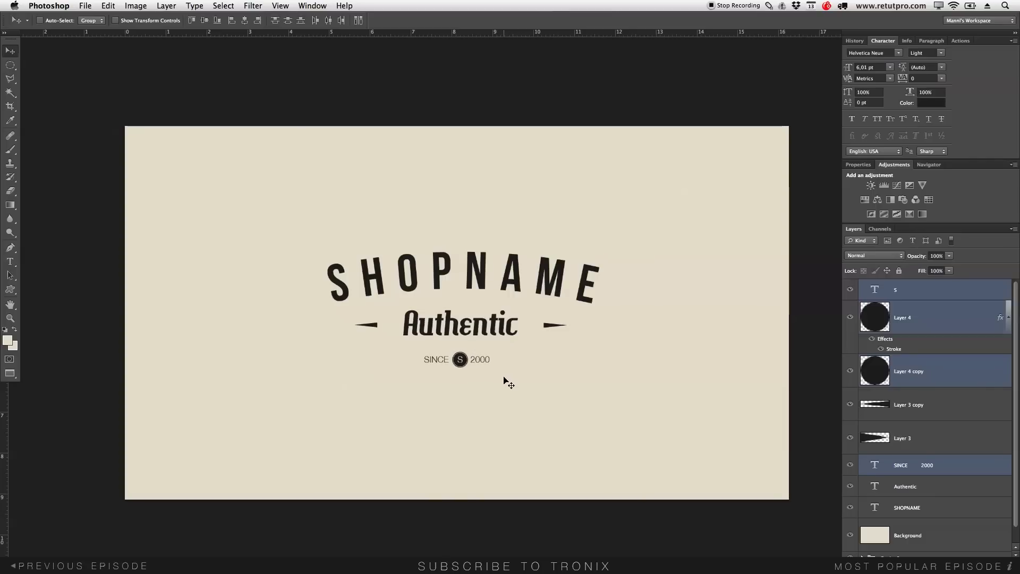
{"action": "key", "text": "Right"}
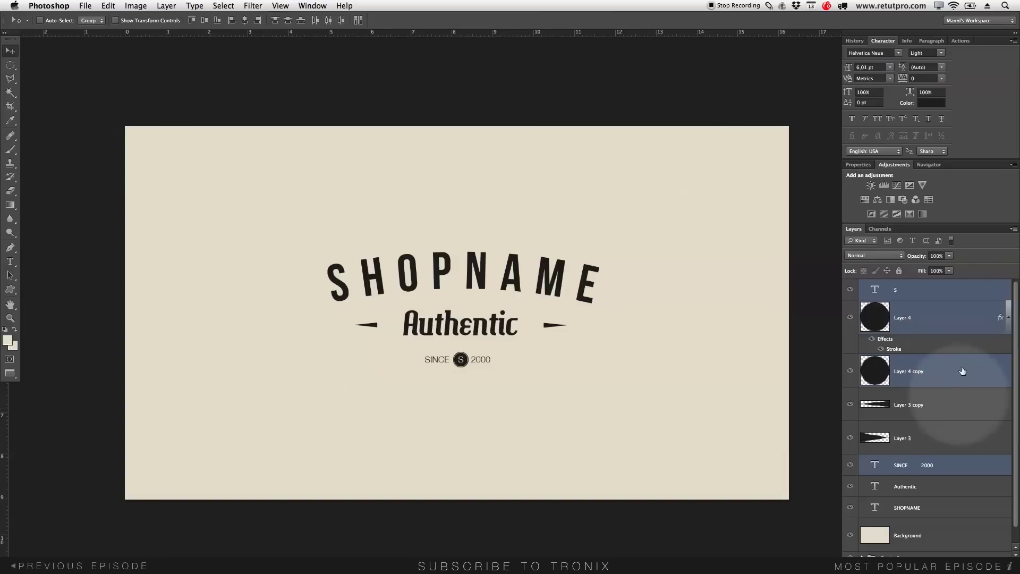
- Group the selected badge and SINCE 2000 layers and name the group Design 2
{"action": "key", "text": "super+g"}
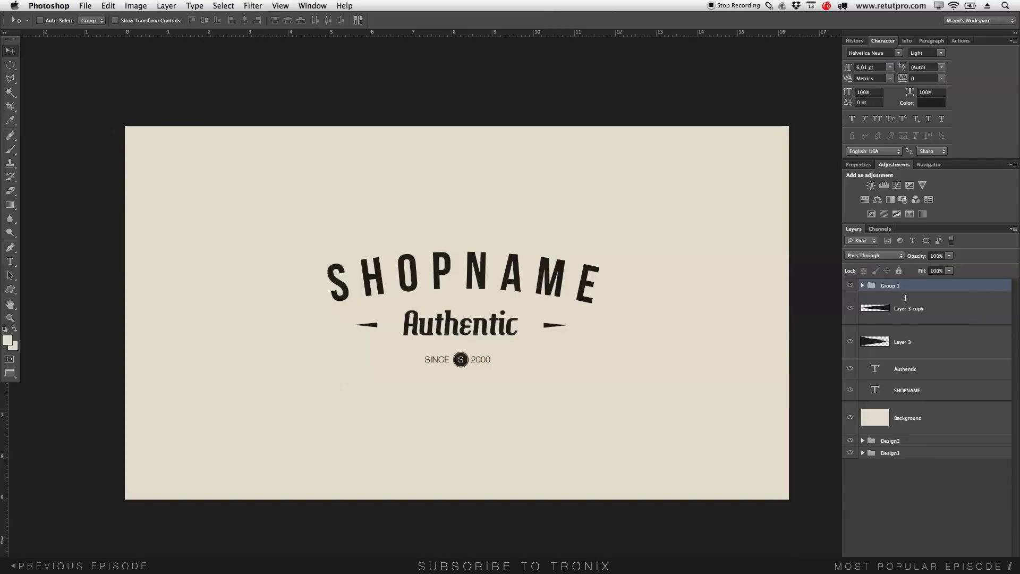
{"action": "double_click", "coordinate": [890, 285]}
{"action": "type", "text": "Design 2"}
- Group both triangle layers with the Authentic and SHOPNAME text layers and name the group Design1
{"action": "left_click", "coordinate": [905, 308]}
{"action": "left_click", "coordinate": [918, 347], "text": "shift"}
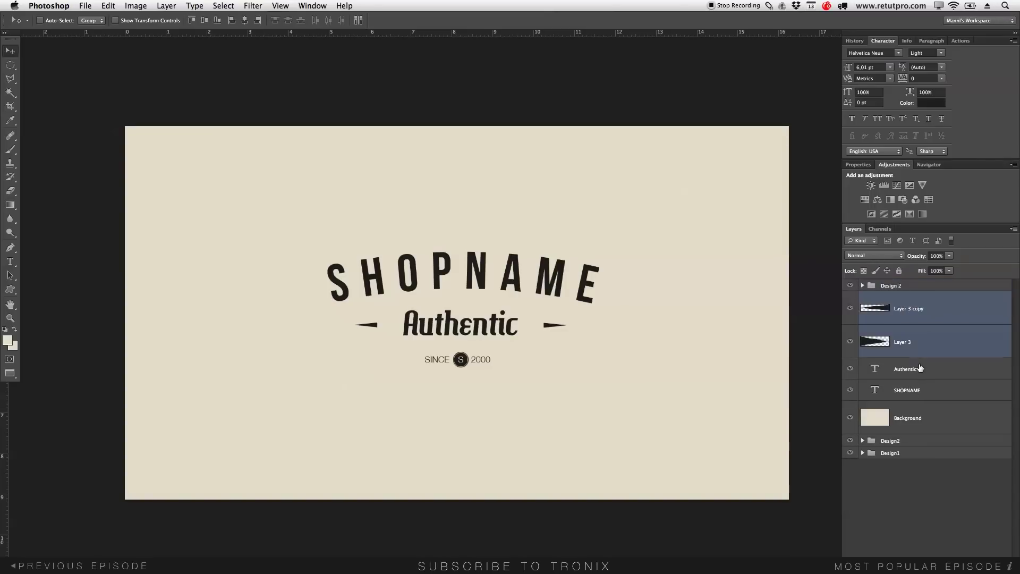
{"action": "left_click", "coordinate": [918, 390], "text": "shift"}
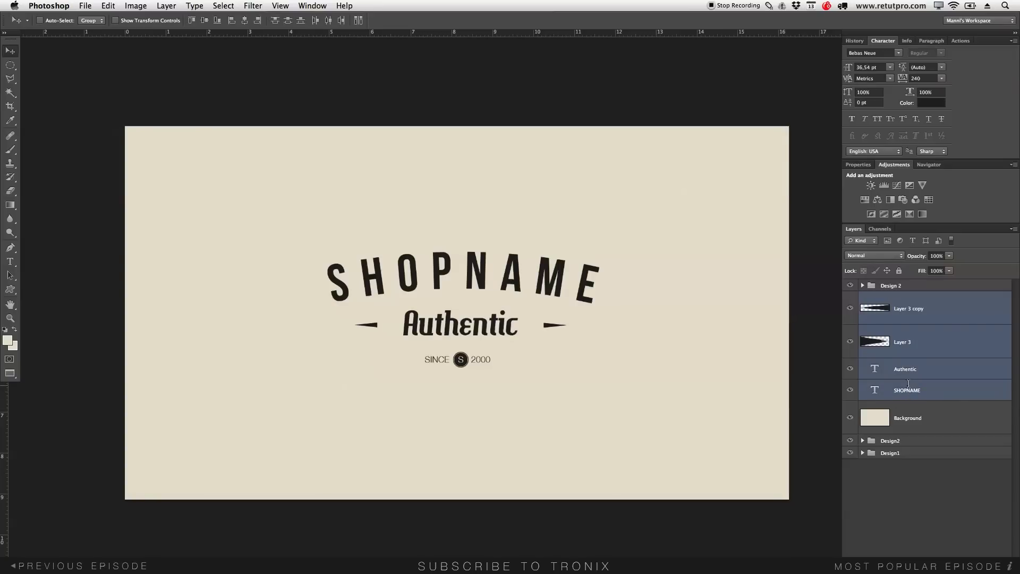
{"action": "key", "text": "super+g"}
{"action": "double_click", "coordinate": [890, 297]}
{"action": "type", "text": "Design"}
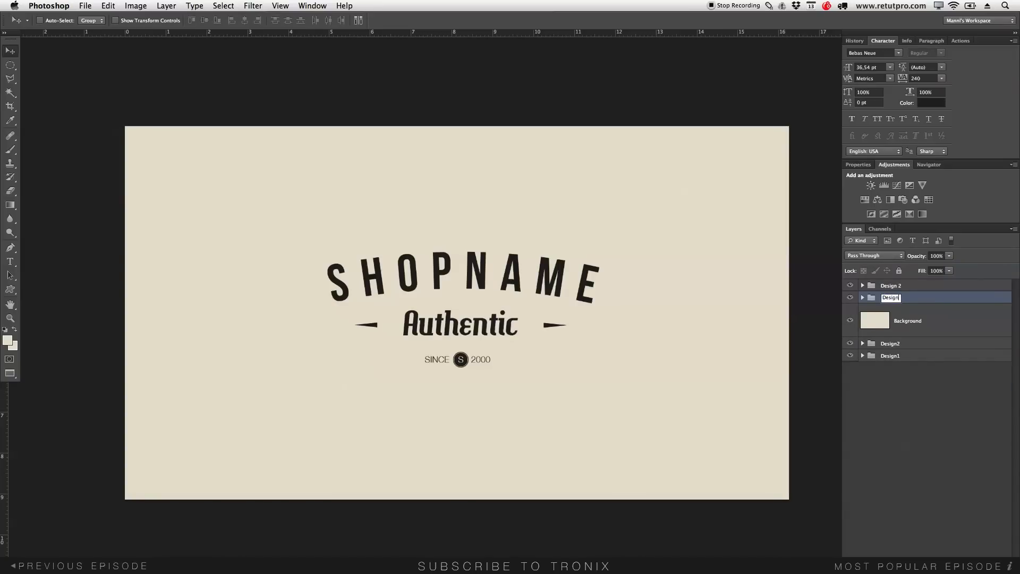
{"action": "type", "text": "1"}
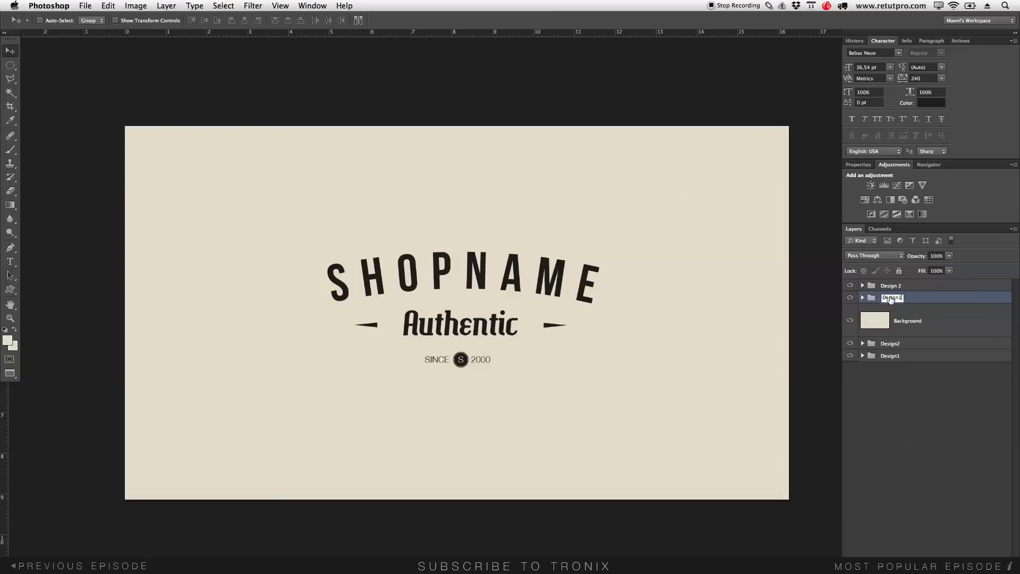
{"action": "key", "text": "Return"}
{"action": "left_click", "coordinate": [861, 285]}
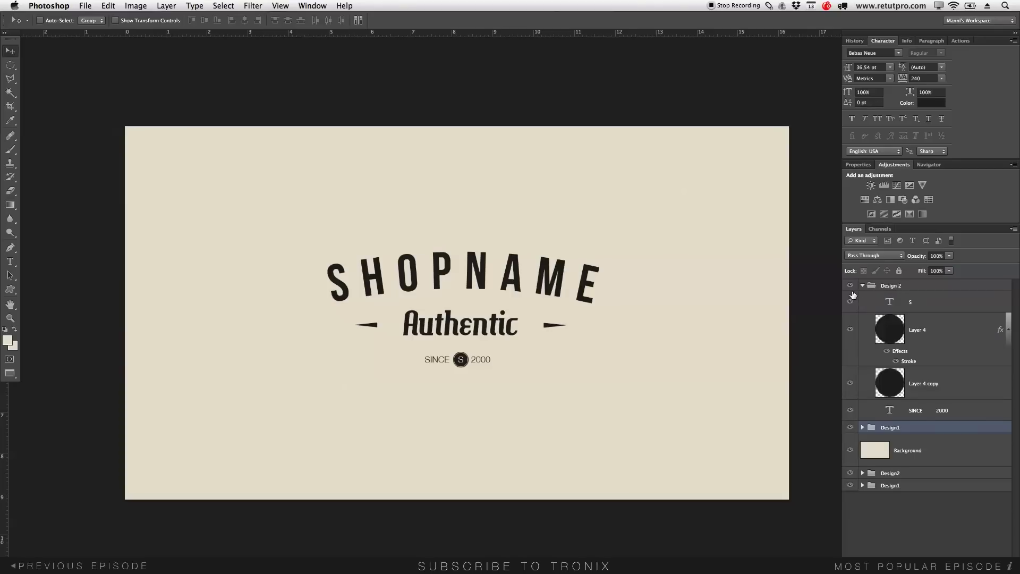
{"action": "left_click", "coordinate": [861, 285]}
{"action": "key", "text": "z"}
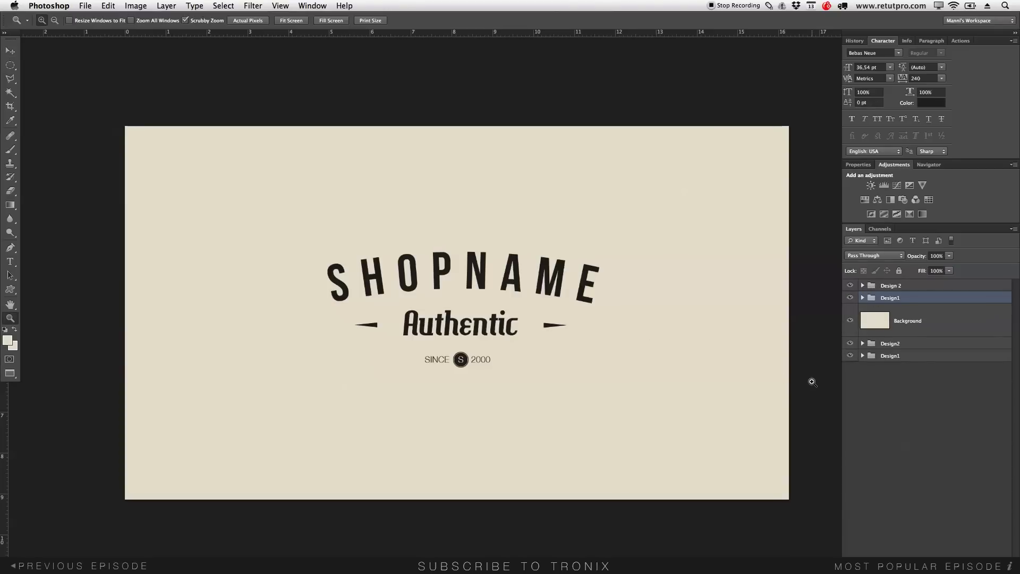